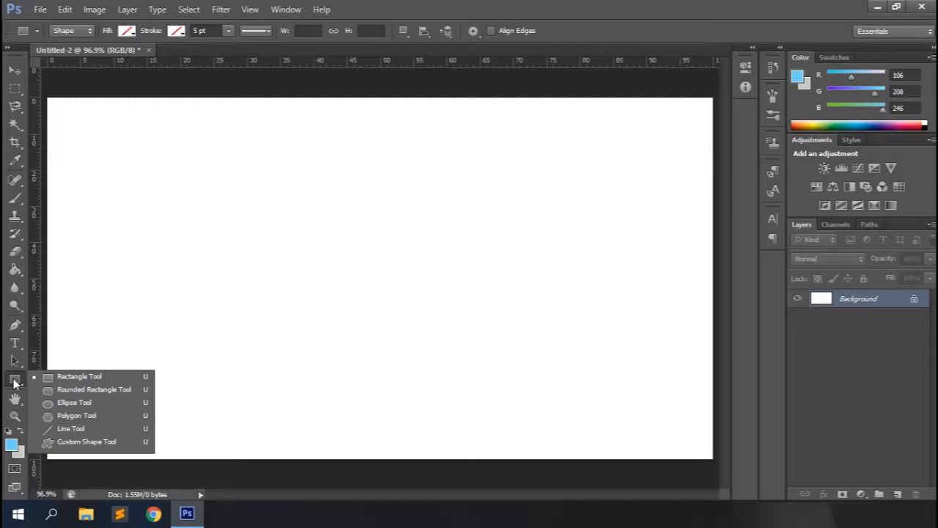
# - Set up the Rectangle tool in Shape mode with a green fill
pyautogui.click(65, 379)
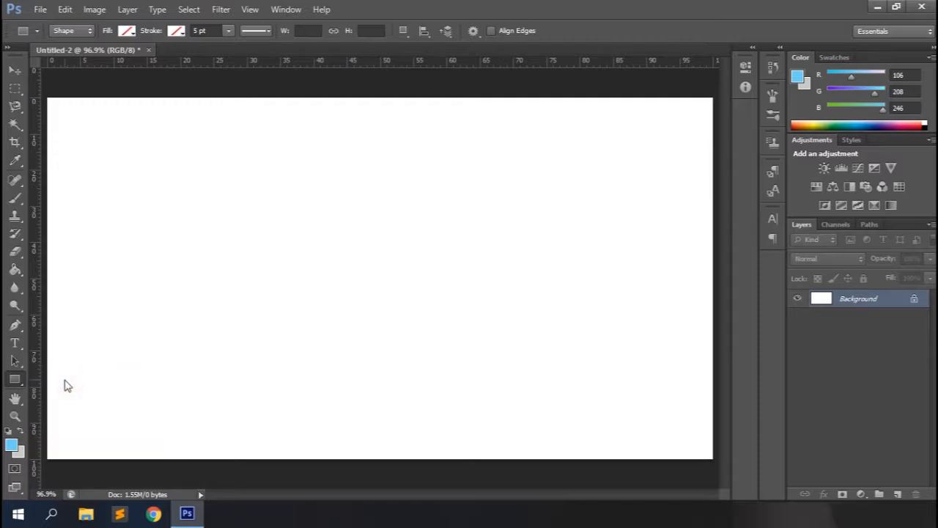
pyautogui.click(86, 35)
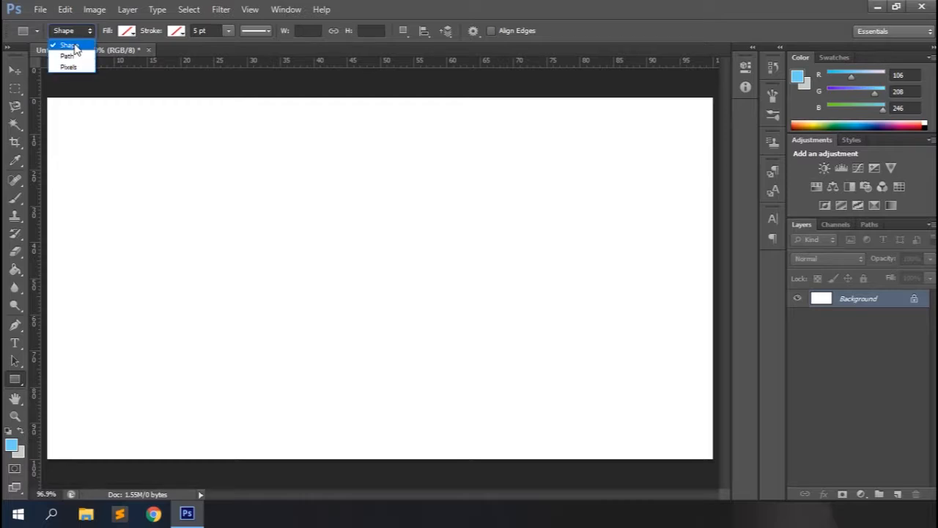
pyautogui.click(69, 44)
pyautogui.click(128, 33)
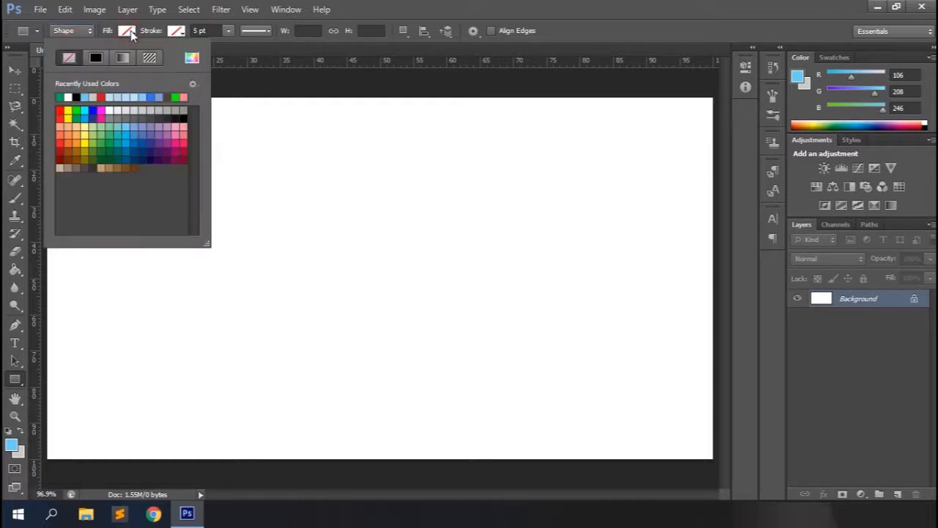
pyautogui.click(60, 97)
# - Give the rectangle a light blue stroke, 2 pt wide, with a solid line
pyautogui.click(175, 33)
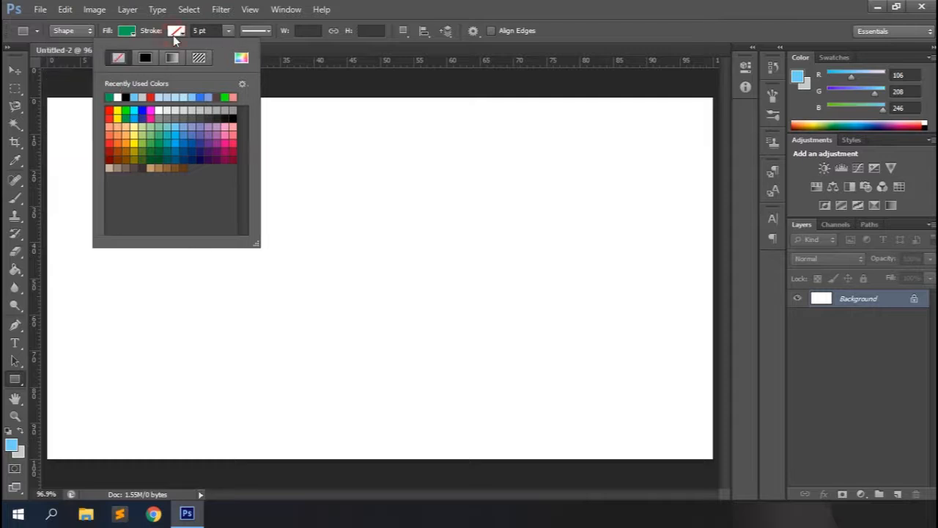
pyautogui.click(135, 96)
pyautogui.click(176, 32)
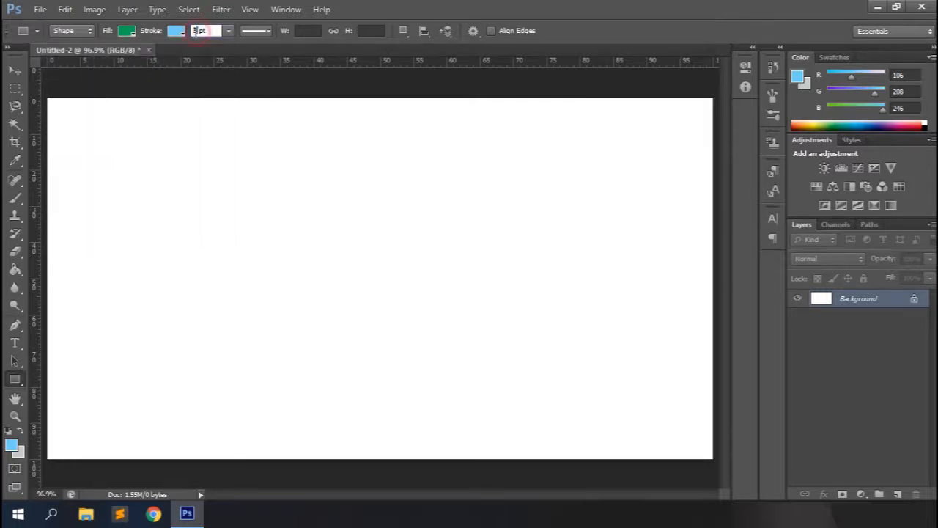
pyautogui.write('2')
pyautogui.click(270, 30)
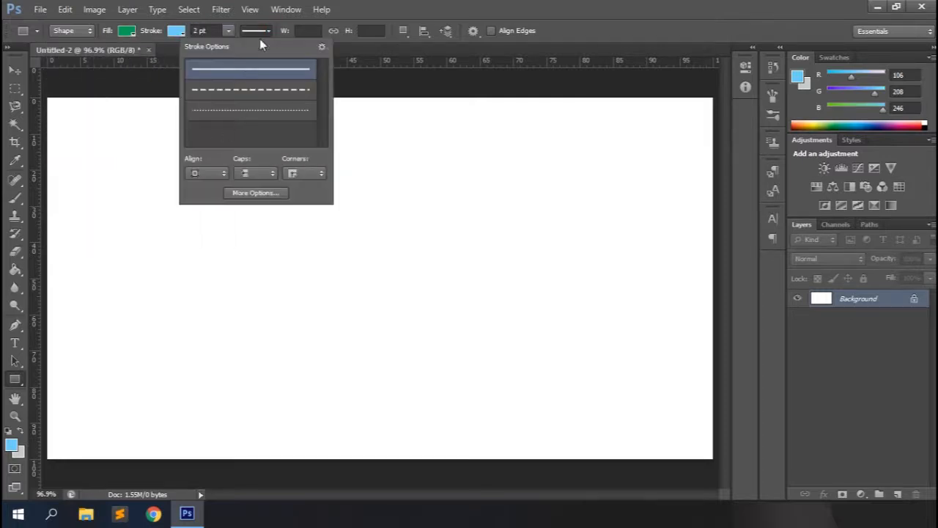
pyautogui.click(272, 32)
# - Create a rectangle 300 px wide and 200 px high on the canvas
pyautogui.click(307, 31)
pyautogui.write('300')
pyautogui.press('Tab')
pyautogui.write('2')
pyautogui.click(351, 259)
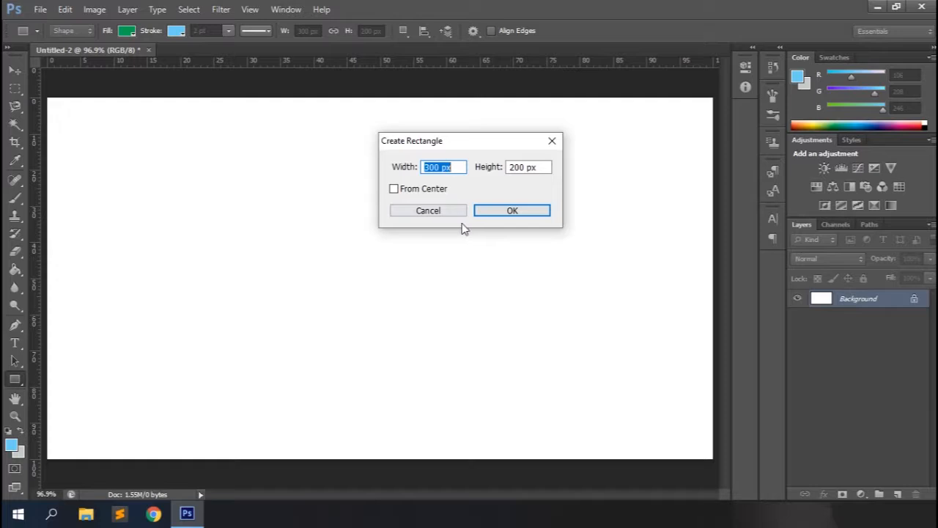
pyautogui.click(492, 210)
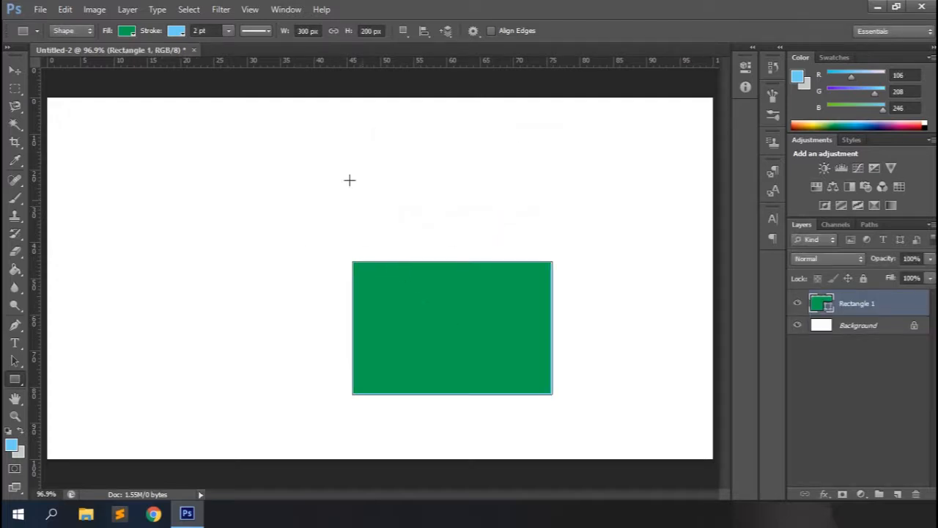
# - Resize the rectangle to 500 × 500 px and move it up and left so it lies fully on the canvas
pyautogui.click(306, 32)
pyautogui.write('500')
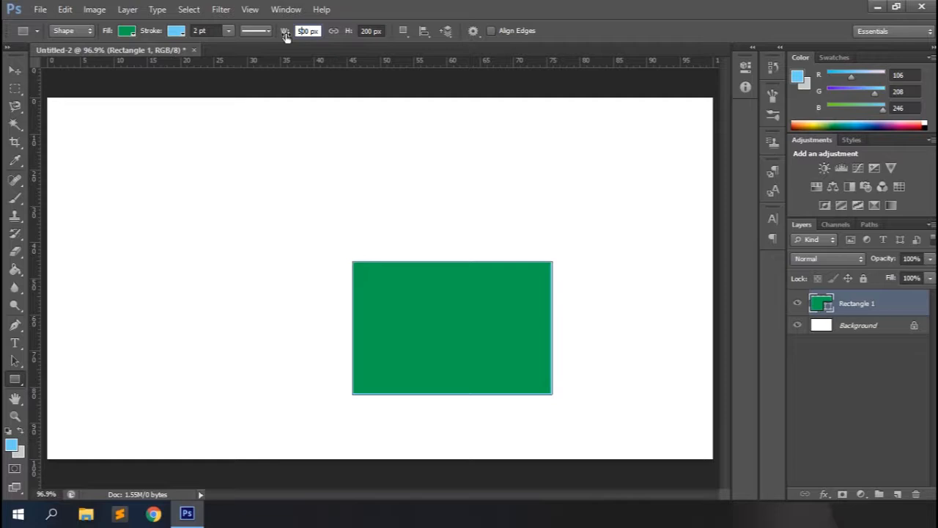
pyautogui.press('Return')
pyautogui.click(370, 31)
pyautogui.write('500')
pyautogui.press('Return')
pyautogui.press('v')
pyautogui.moveTo(501, 328); pyautogui.dragTo(316, 186)
# - Add a small rectangle overlapping the square's right edge to the same layer using Combine Shapes
pyautogui.click(15, 379)
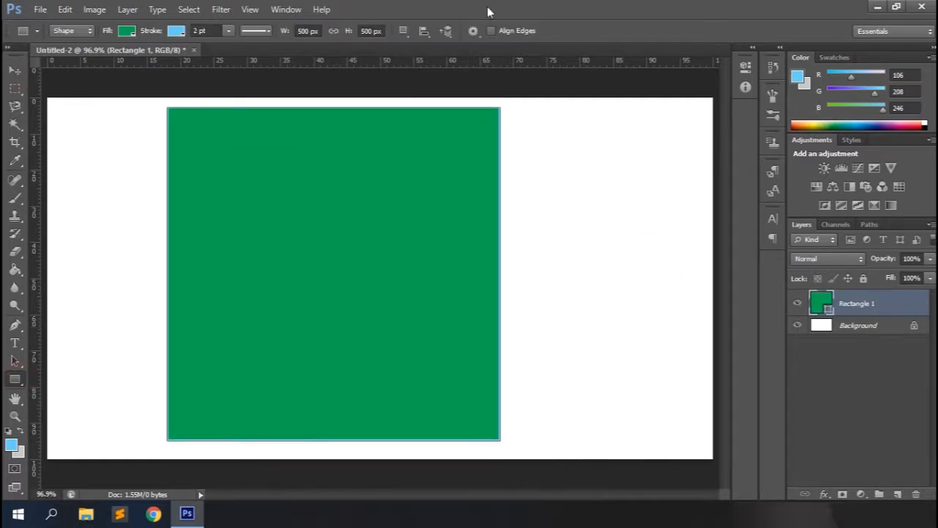
pyautogui.click(405, 30)
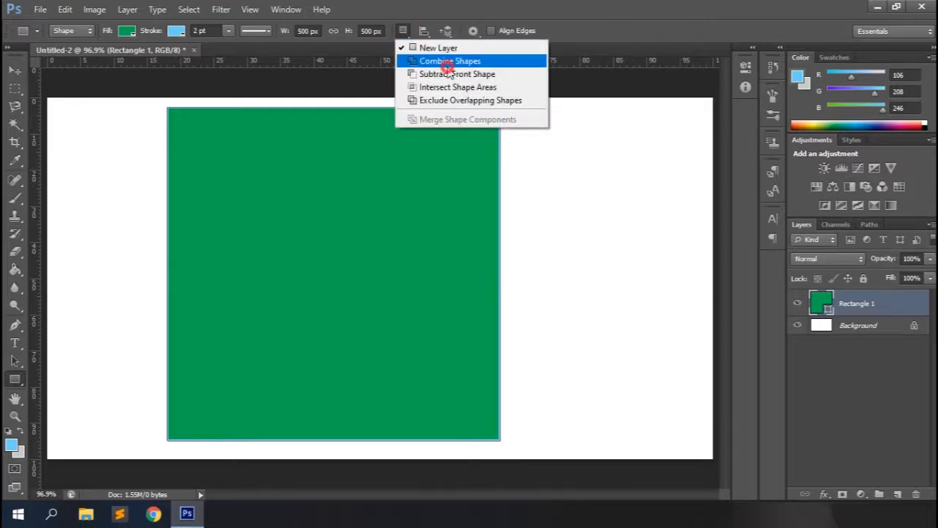
pyautogui.click(427, 60)
pyautogui.moveTo(557, 196); pyautogui.dragTo(454, 307)
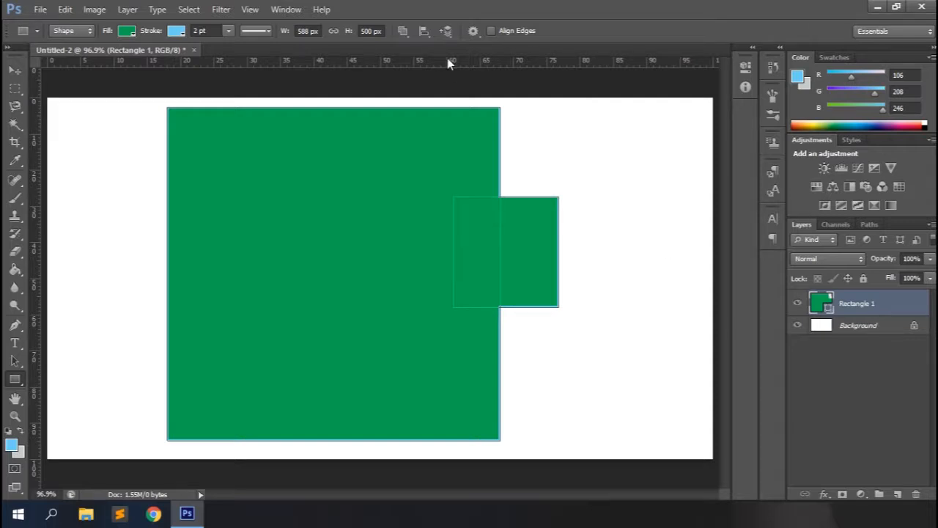
# - Cut off the part protruding past the square's right edge with a taller rectangle using Subtract Front Shape
pyautogui.click(403, 31)
pyautogui.click(450, 71)
pyautogui.moveTo(500, 170); pyautogui.dragTo(590, 354)
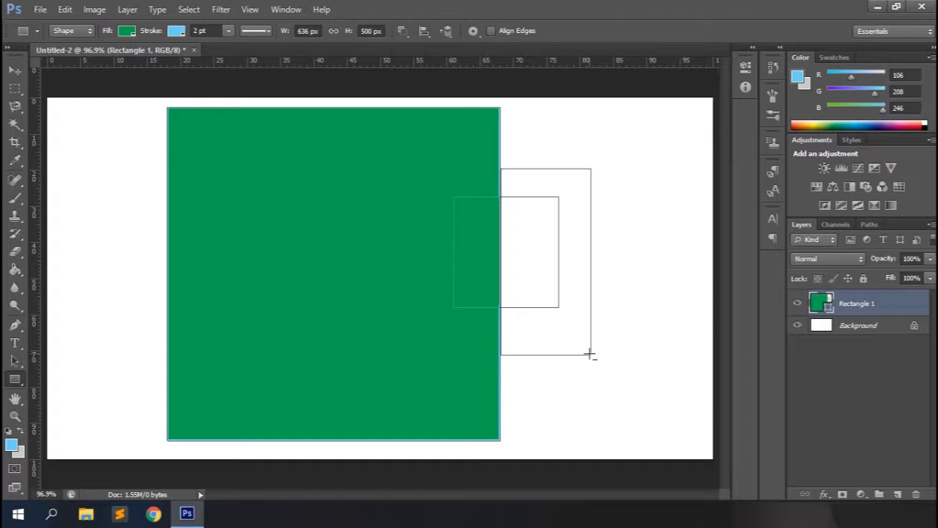
# - Try Intersect Shape Areas with a rectangle over the square's lower right corner, and undo it
pyautogui.click(402, 30)
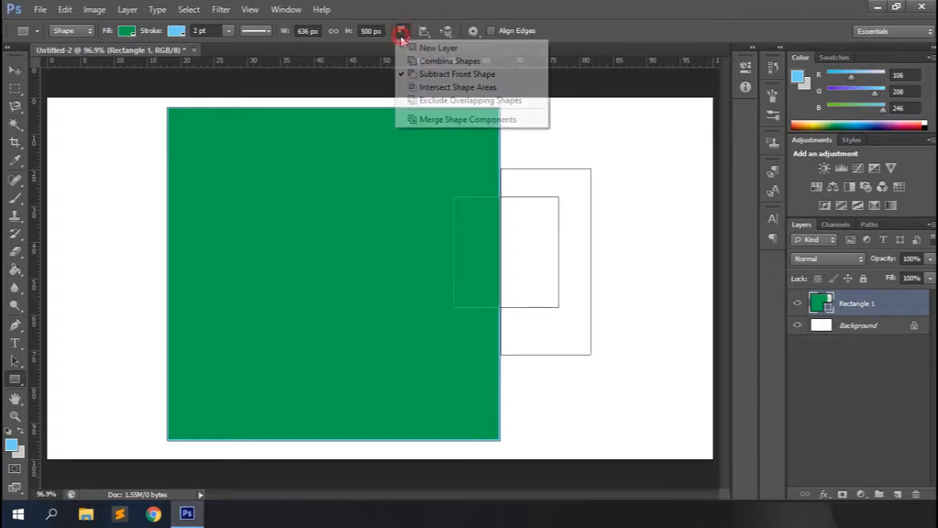
pyautogui.click(440, 86)
pyautogui.moveTo(599, 398); pyautogui.dragTo(465, 457)
pyautogui.hotkey('ctrl', 'z')
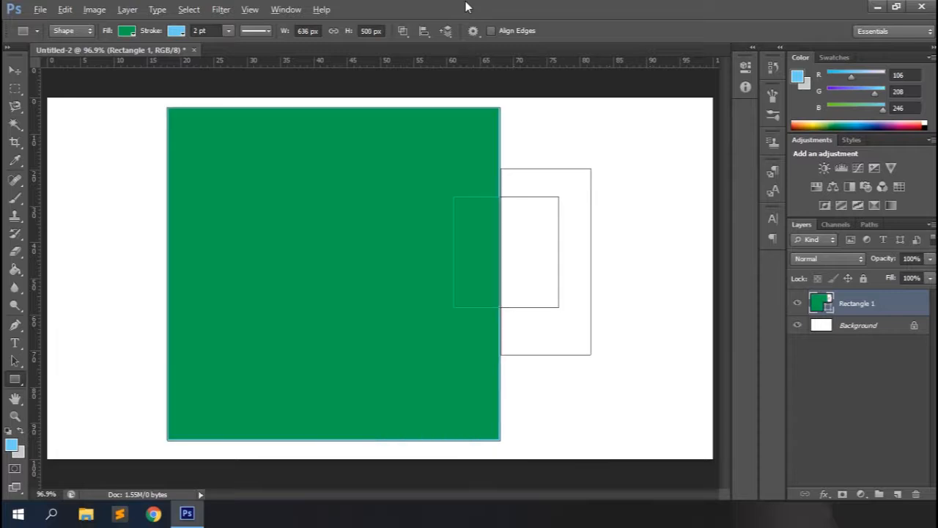
# - Draw a large rectangle across the square's right edge using Exclude Overlapping Shapes
pyautogui.click(402, 31)
pyautogui.click(429, 98)
pyautogui.moveTo(655, 224); pyautogui.dragTo(383, 374)
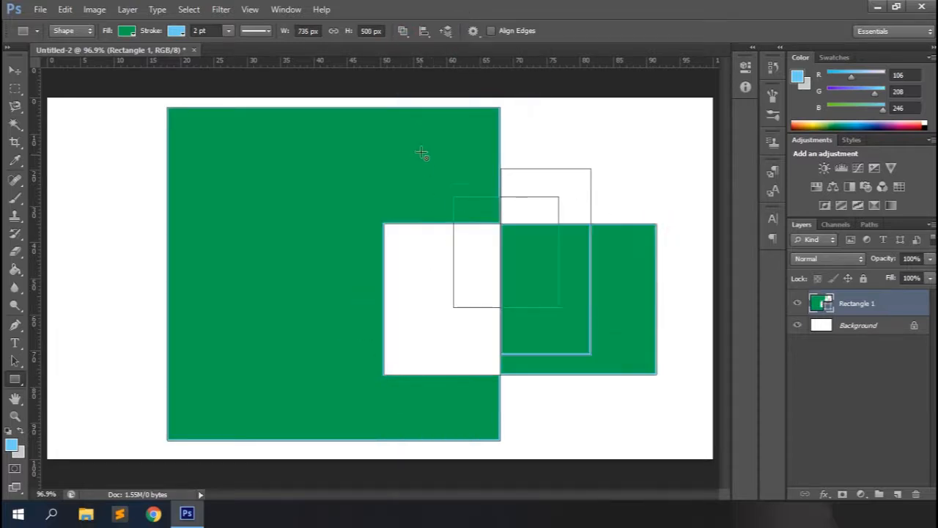
# - Try merging the shape components, and merge them again after selecting the separate rectangles with Path Selection
pyautogui.click(402, 31)
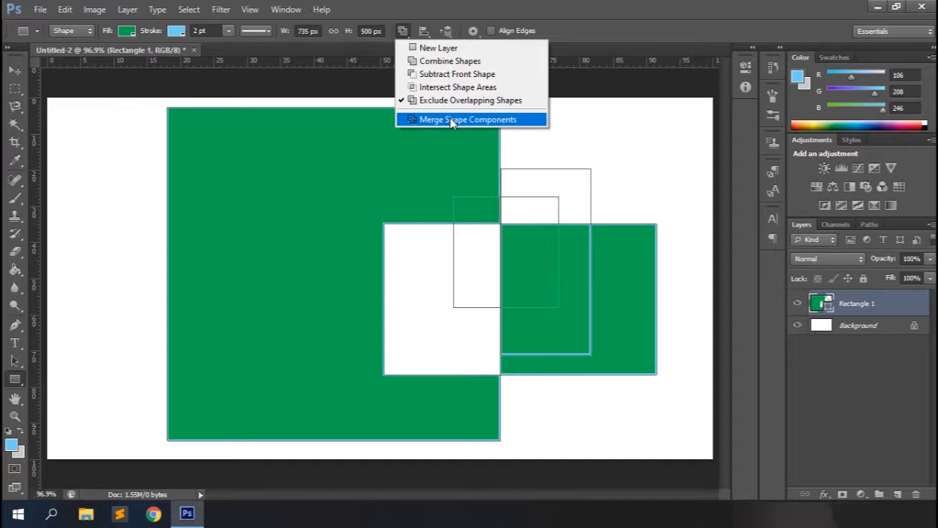
pyautogui.click(452, 120)
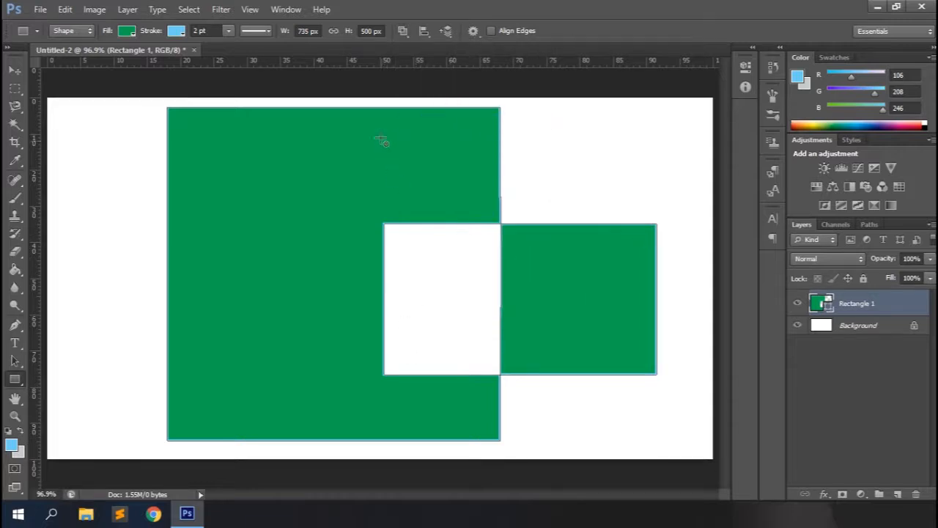
pyautogui.click(15, 359)
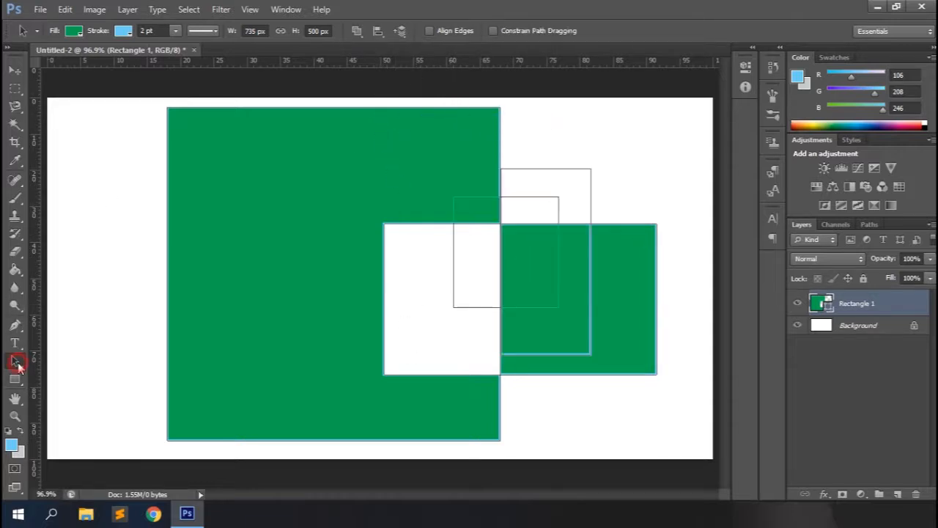
pyautogui.click(594, 305)
pyautogui.click(558, 209)
pyautogui.click(575, 169)
pyautogui.click(403, 230)
pyautogui.click(357, 30)
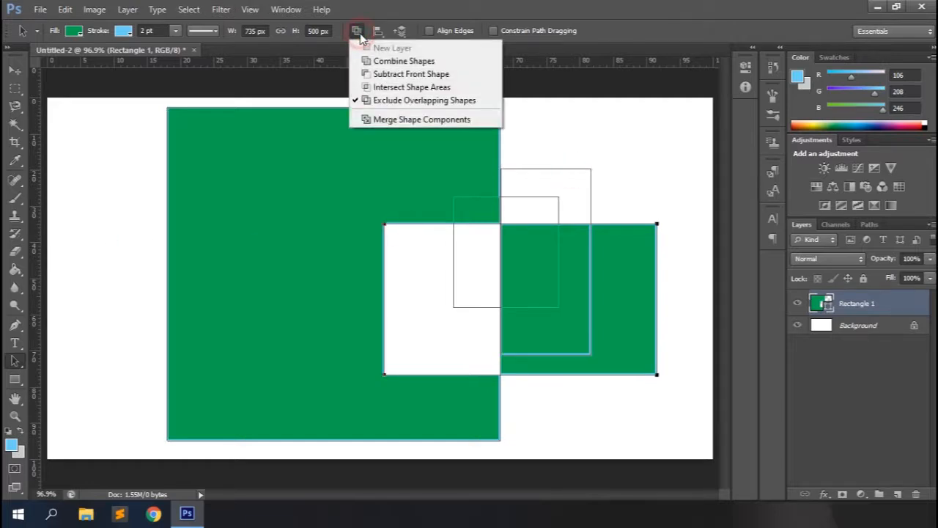
pyautogui.click(388, 118)
pyautogui.click(502, 149)
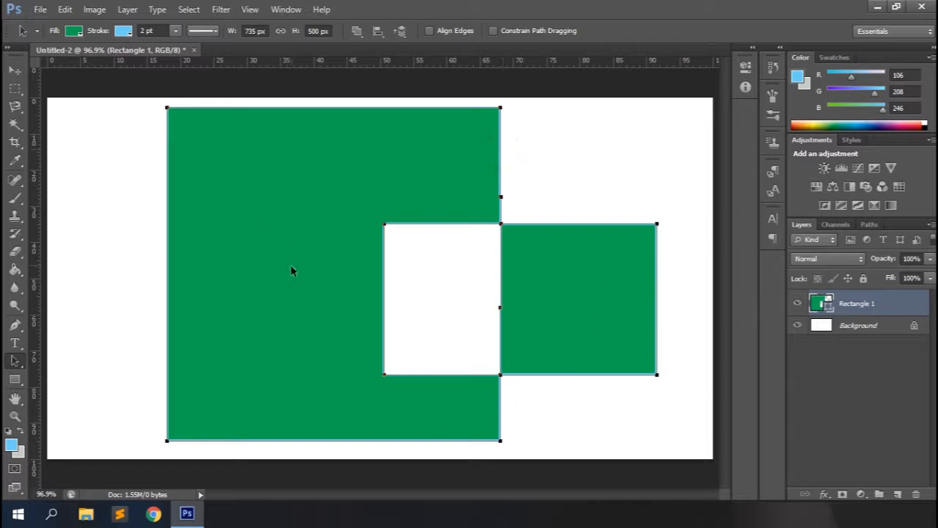
# - Align the small combined rectangle and the tall subtracted one by top edges, and by vertical centers
pyautogui.click(376, 32)
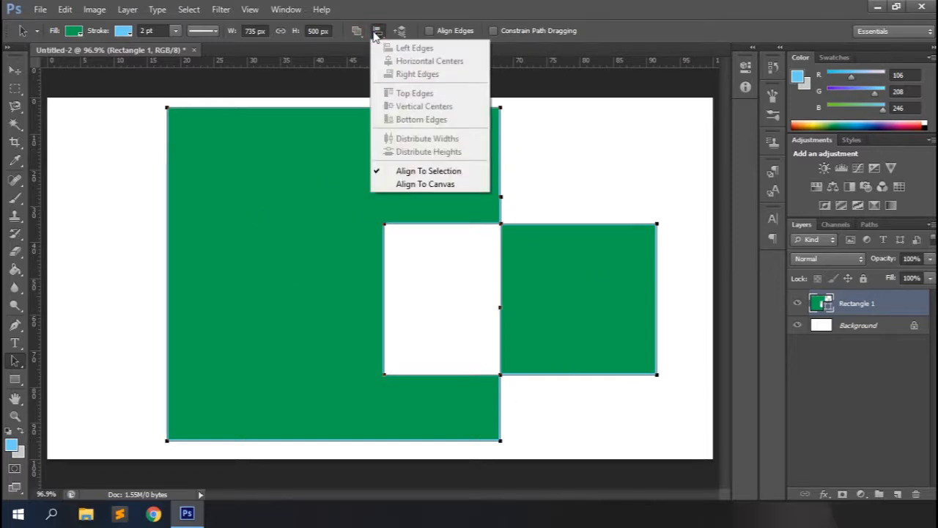
pyautogui.click(376, 33)
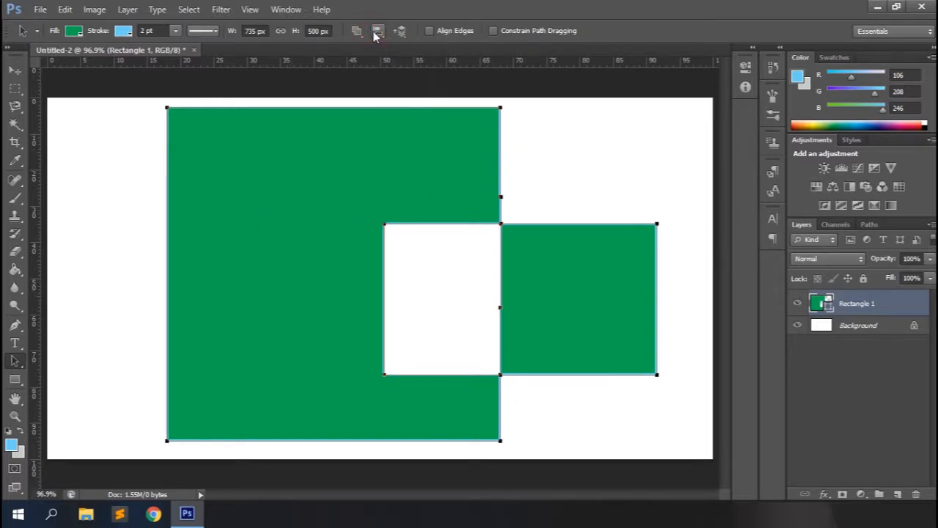
pyautogui.click(528, 196)
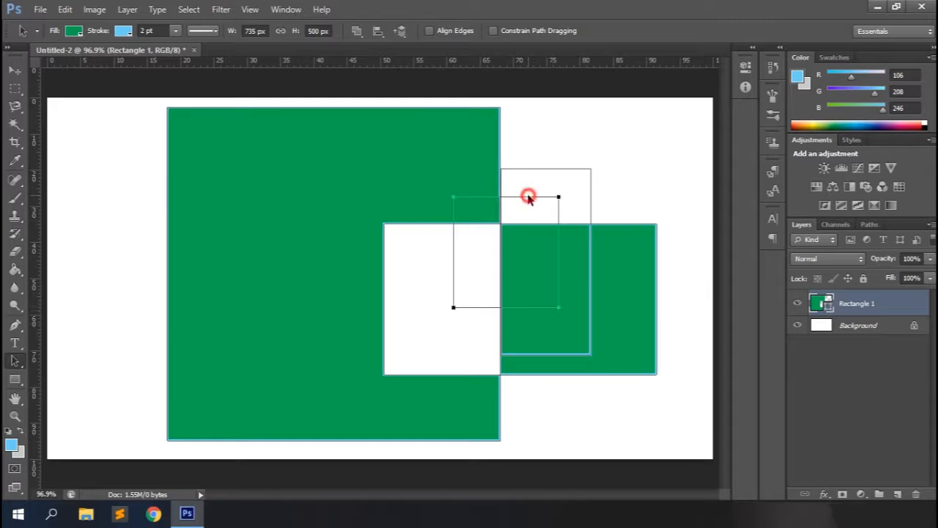
pyautogui.click(377, 30)
pyautogui.click(418, 93)
pyautogui.click(372, 33)
pyautogui.click(408, 105)
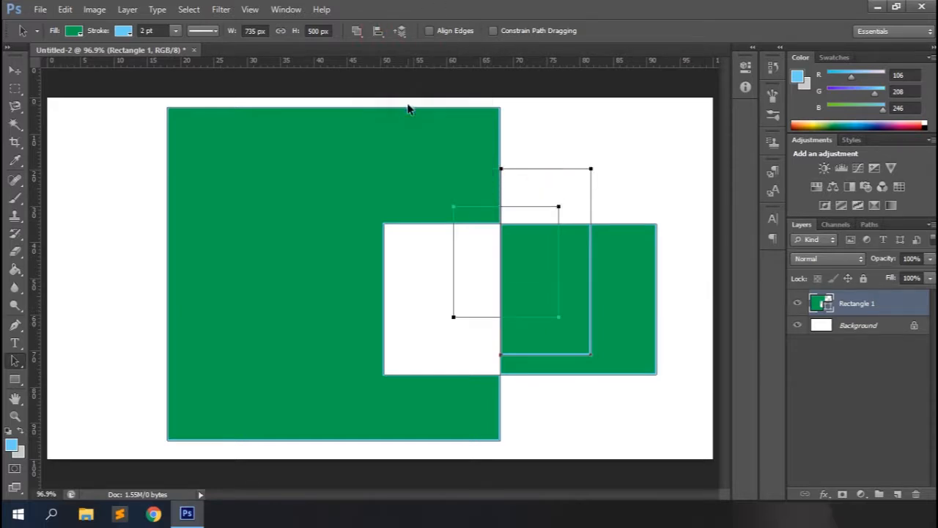
# - Add the large excluded rectangle to the selection and distribute the three components by heights and by widths
pyautogui.click(384, 320)
pyautogui.click(377, 31)
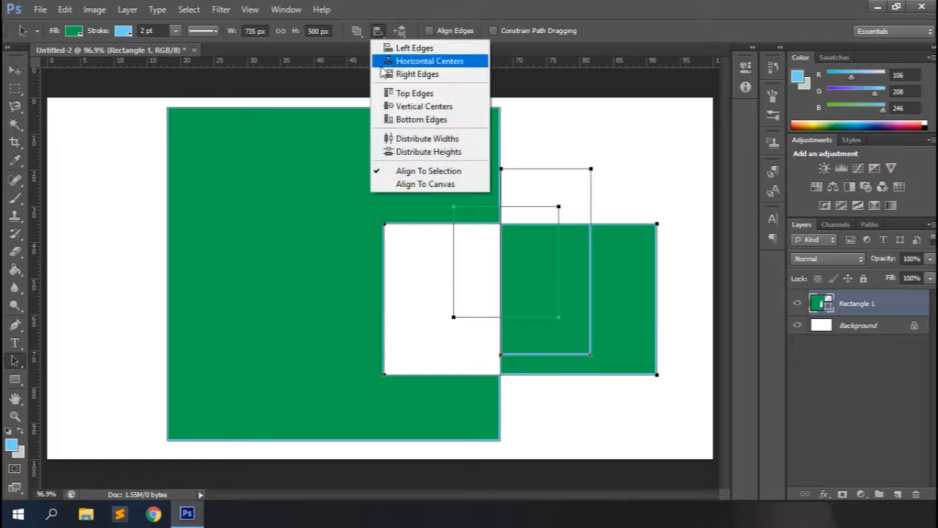
pyautogui.click(408, 151)
pyautogui.click(377, 30)
pyautogui.click(392, 138)
# - Switch alignment to the canvas and align the three selected rectangles by their top edges
pyautogui.click(377, 33)
pyautogui.click(405, 184)
pyautogui.click(377, 32)
pyautogui.click(413, 93)
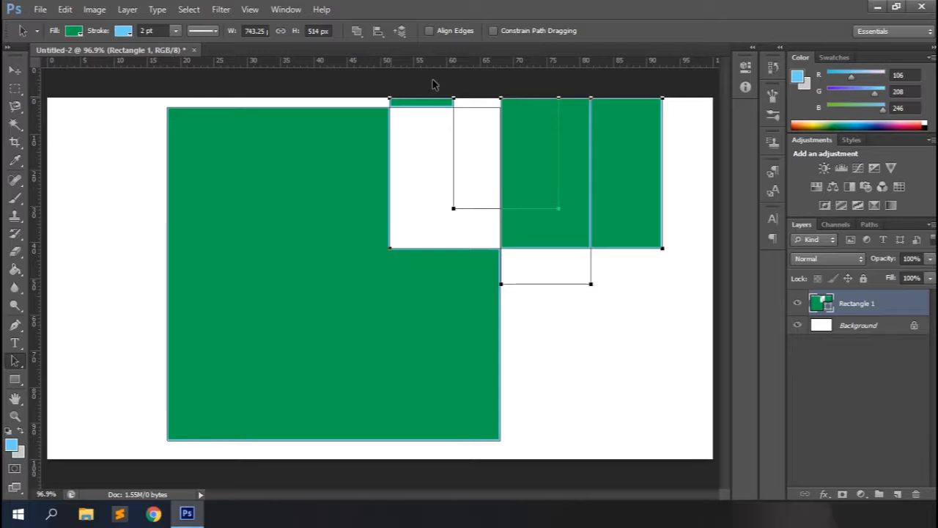
# - Switch alignment back to the selection and align the three rectangles by their bottom edges
pyautogui.click(377, 31)
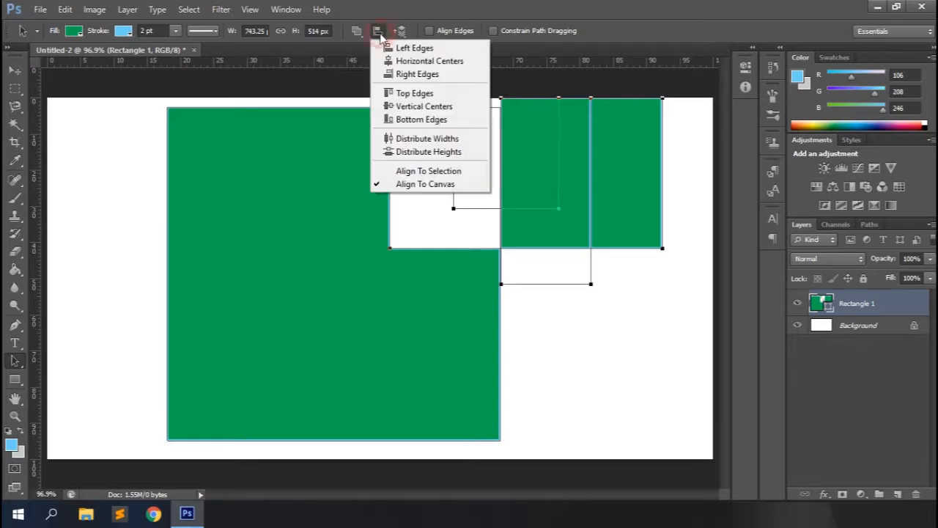
pyautogui.click(403, 170)
pyautogui.click(378, 31)
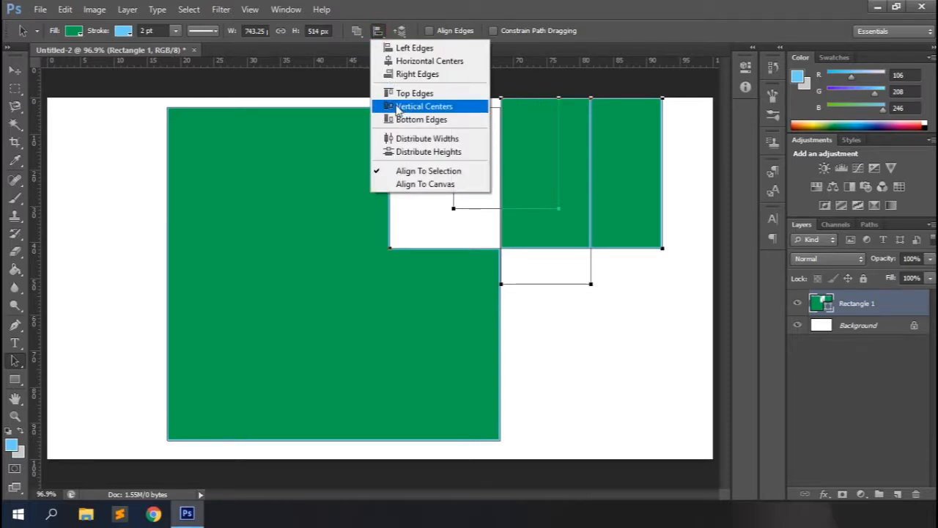
pyautogui.click(400, 121)
# - Select only the smallest rectangle component and bring it to the front of the shape stack
pyautogui.click(401, 31)
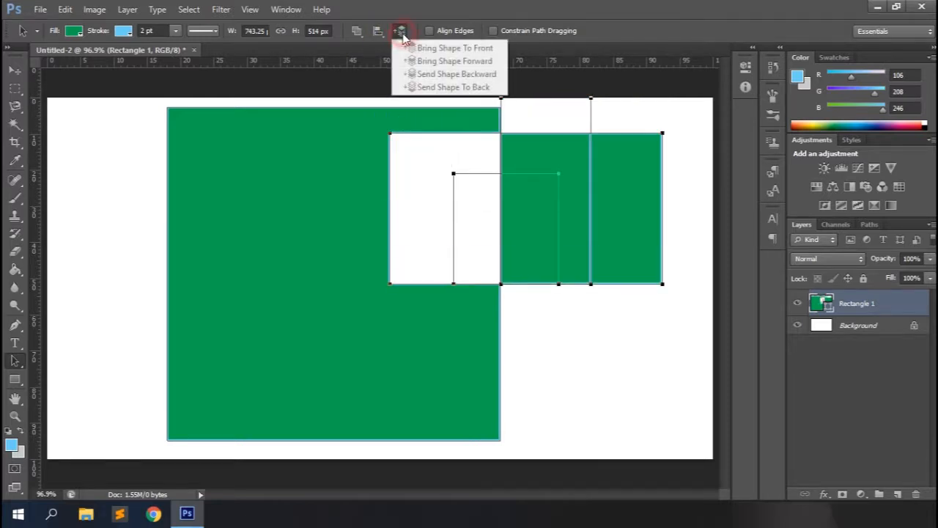
pyautogui.click(490, 6)
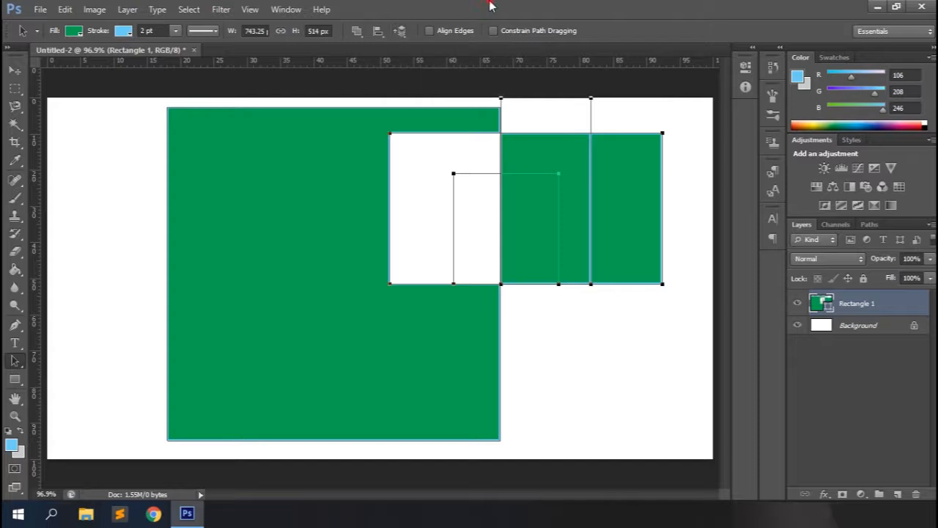
pyautogui.click(533, 174)
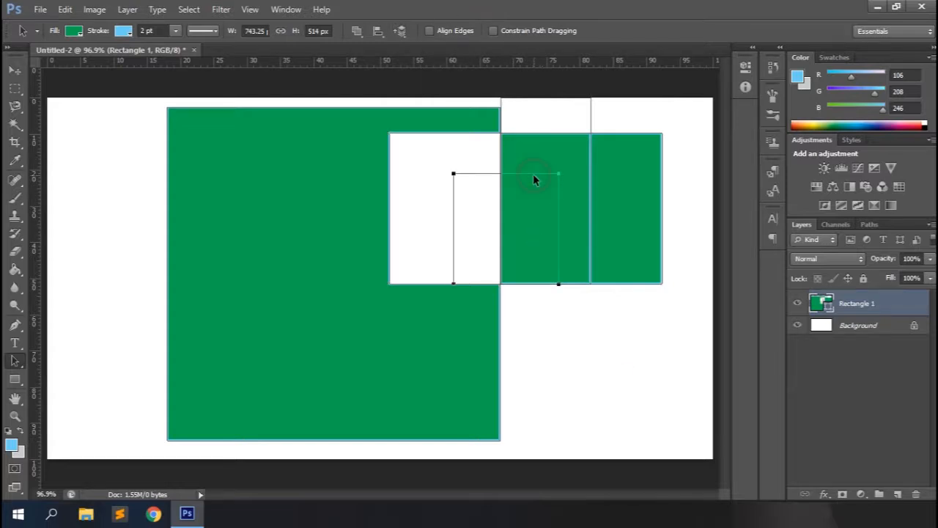
pyautogui.click(400, 30)
pyautogui.click(434, 47)
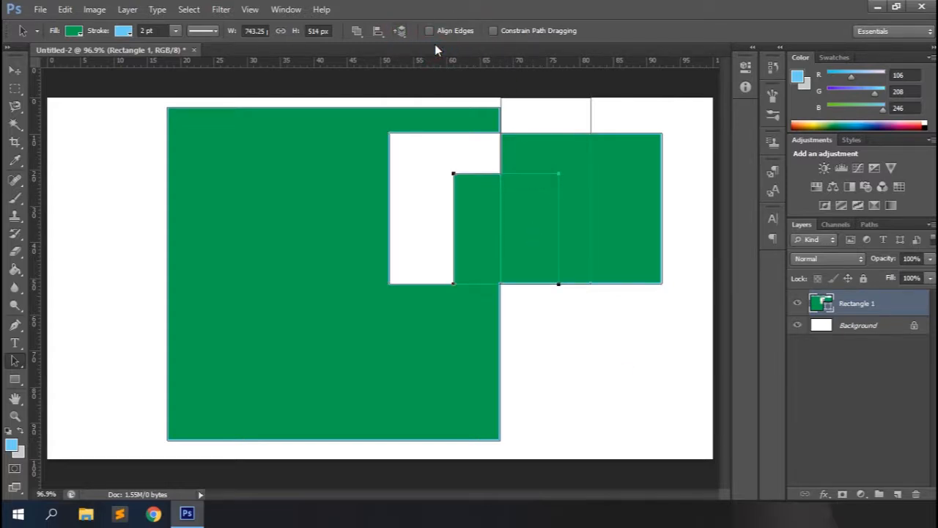
# - Bring the wide excluded rectangle to the front, followed by the smallest rectangle component
pyautogui.click(513, 136)
pyautogui.click(400, 31)
pyautogui.click(440, 48)
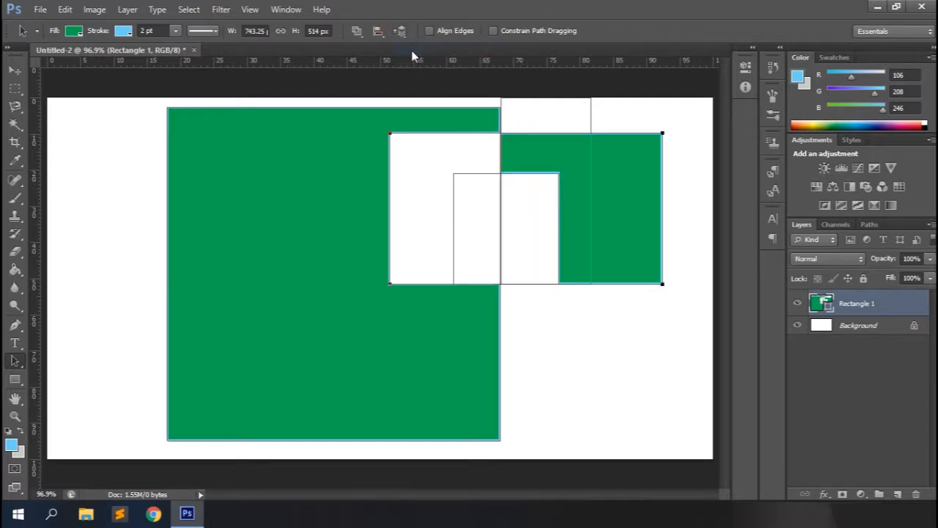
pyautogui.click(480, 178)
pyautogui.click(400, 31)
pyautogui.click(411, 47)
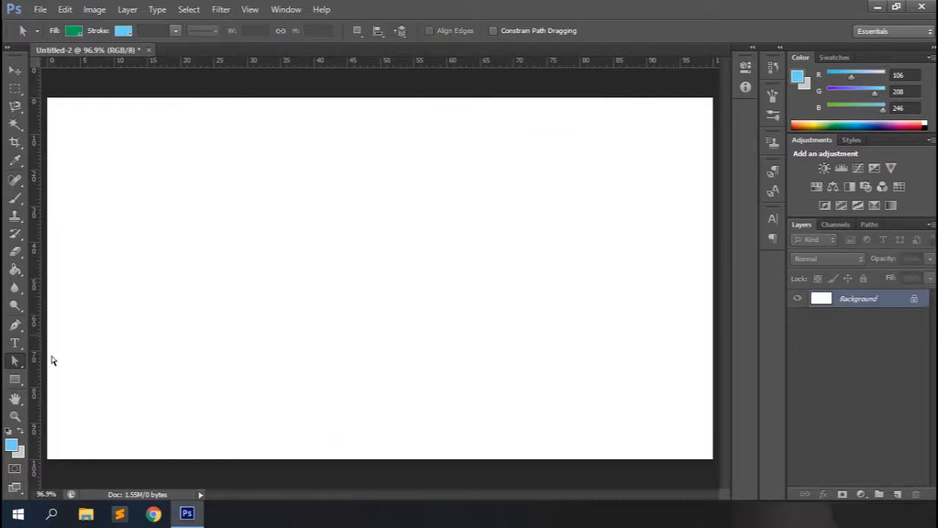
# - Try drawing an unconstrained rectangle near the canvas centre with the Rectangle tool, and undo it
pyautogui.click(15, 378)
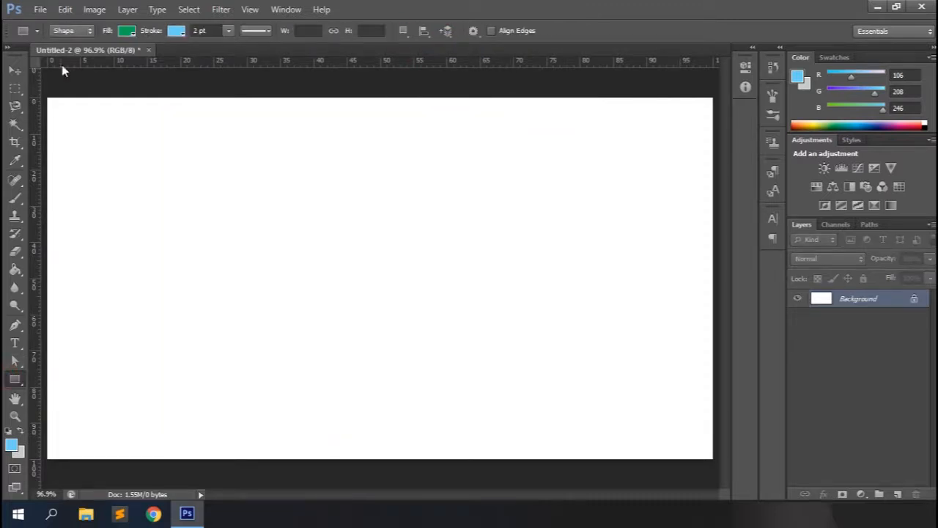
pyautogui.click(471, 32)
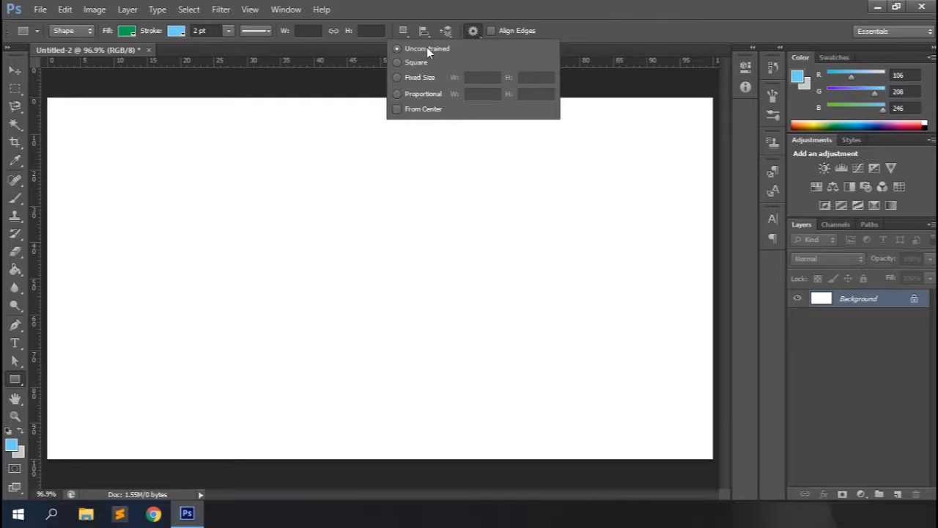
pyautogui.click(237, 186)
pyautogui.moveTo(237, 186); pyautogui.dragTo(457, 279)
pyautogui.hotkey('ctrl', 'z')
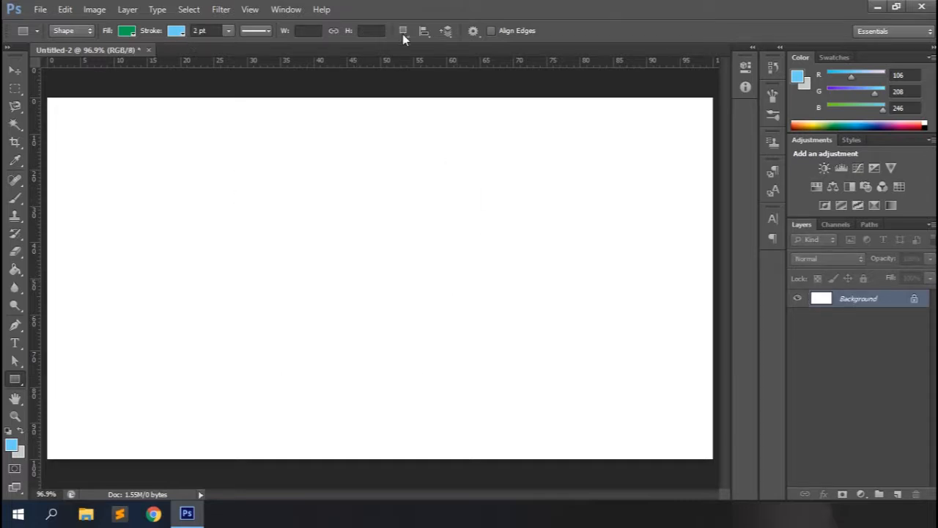
# - Constrain the Rectangle tool to Square, try drawing a square near the canvas centre, and undo it
pyautogui.click(472, 32)
pyautogui.click(416, 63)
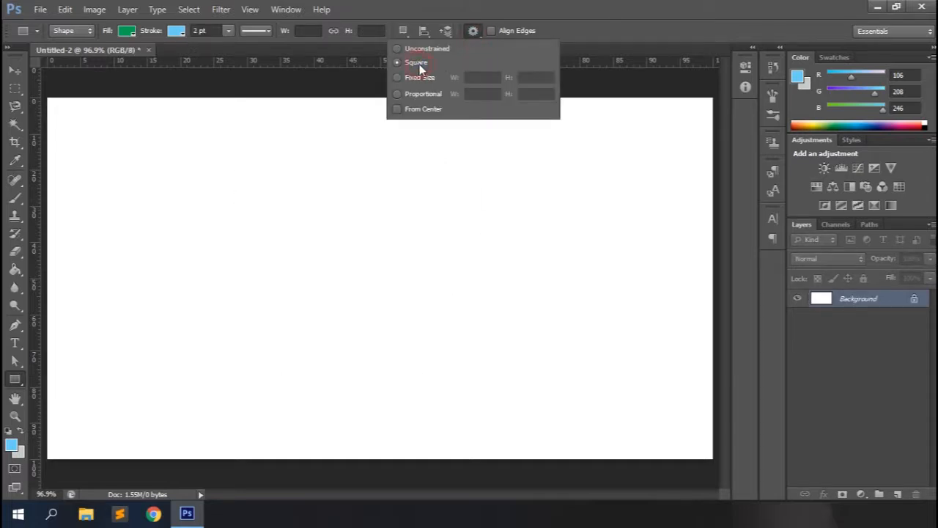
pyautogui.moveTo(285, 187); pyautogui.dragTo(502, 290)
pyautogui.hotkey('ctrl', 'z')
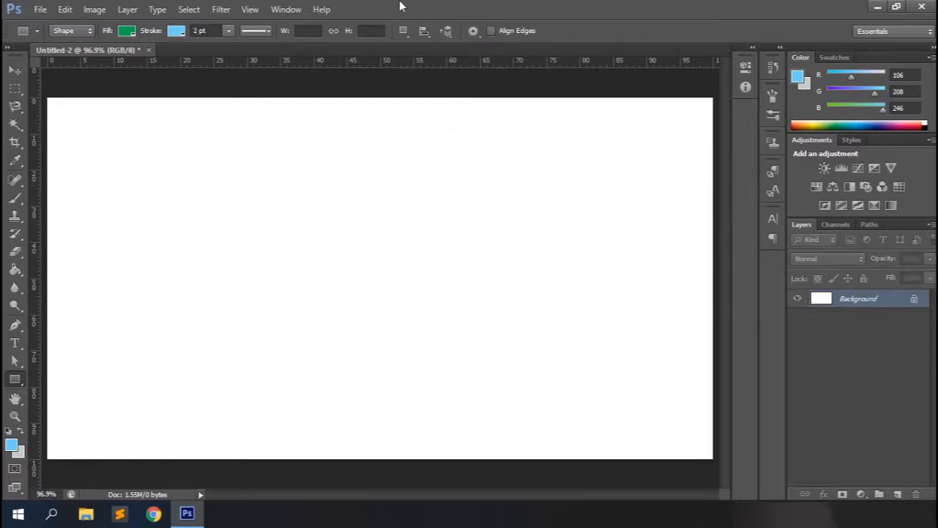
# - Set the Rectangle tool to Fixed Size, 300 px wide and 200 px high
pyautogui.click(473, 31)
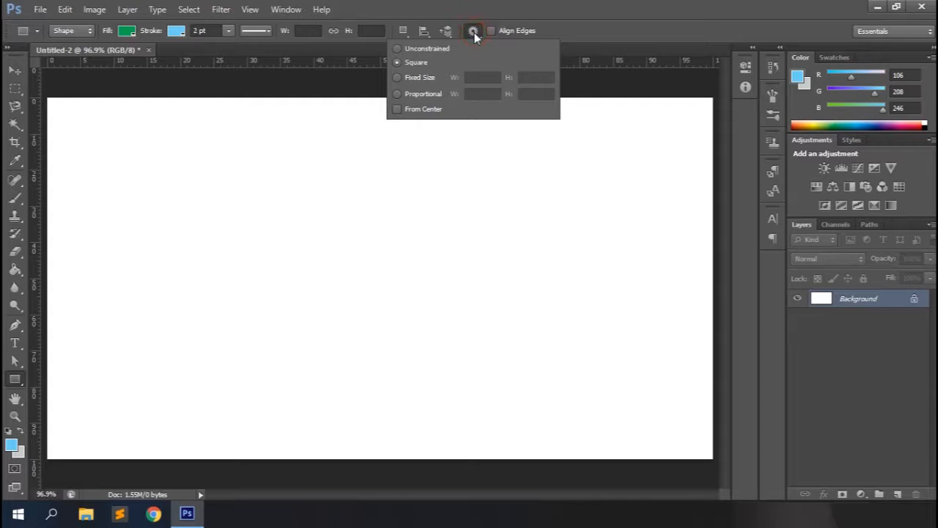
pyautogui.click(419, 78)
pyautogui.write('300')
pyautogui.press('Tab')
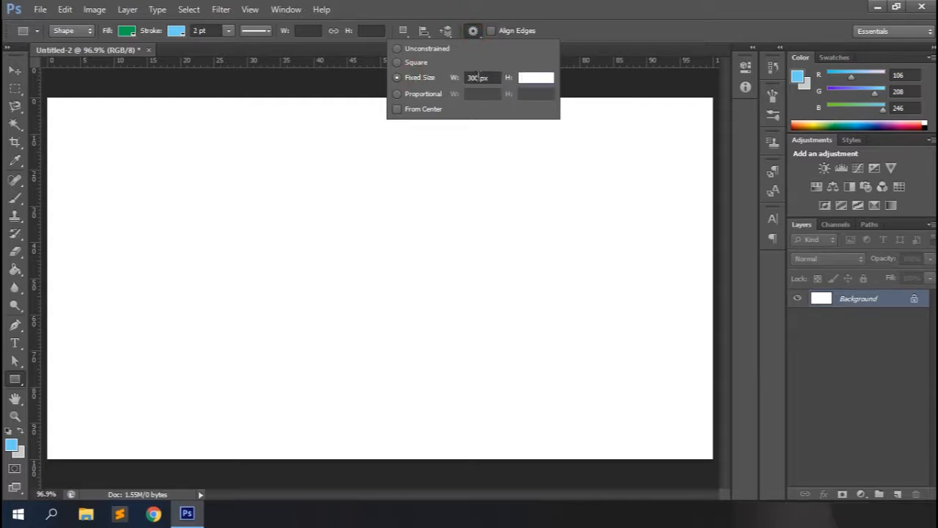
pyautogui.press('Return')
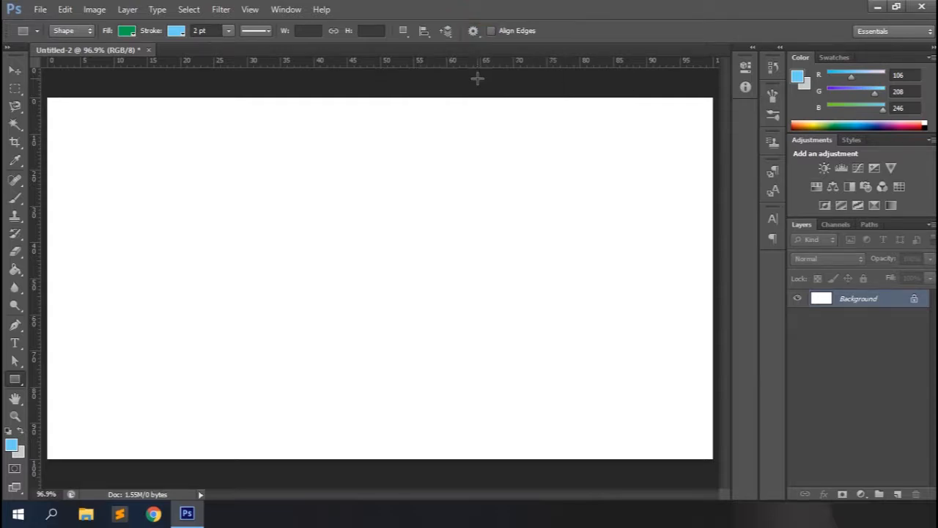
# - Place five 300 × 200 px rectangles at different spots on the canvas, some of them overlapping
pyautogui.click(347, 229)
pyautogui.click(137, 159)
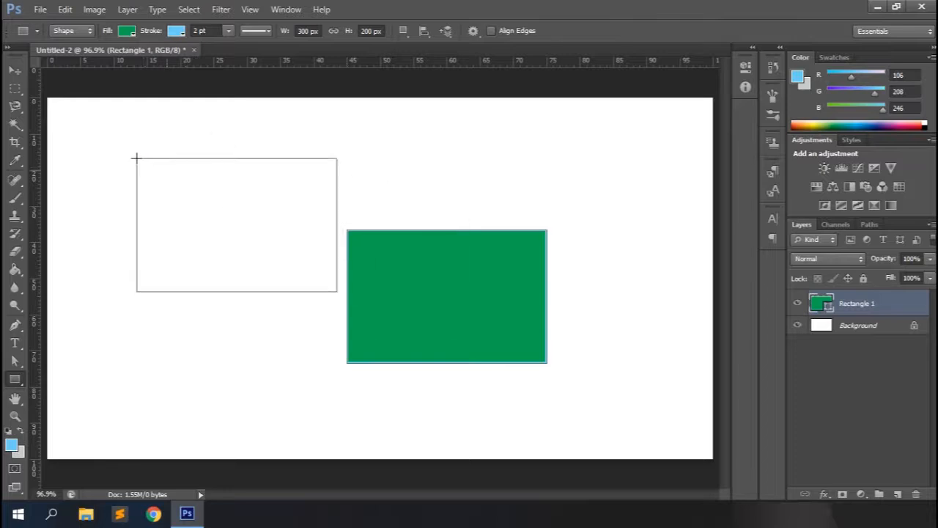
pyautogui.click(441, 163)
pyautogui.moveTo(232, 368); pyautogui.dragTo(244, 310)
pyautogui.click(368, 141)
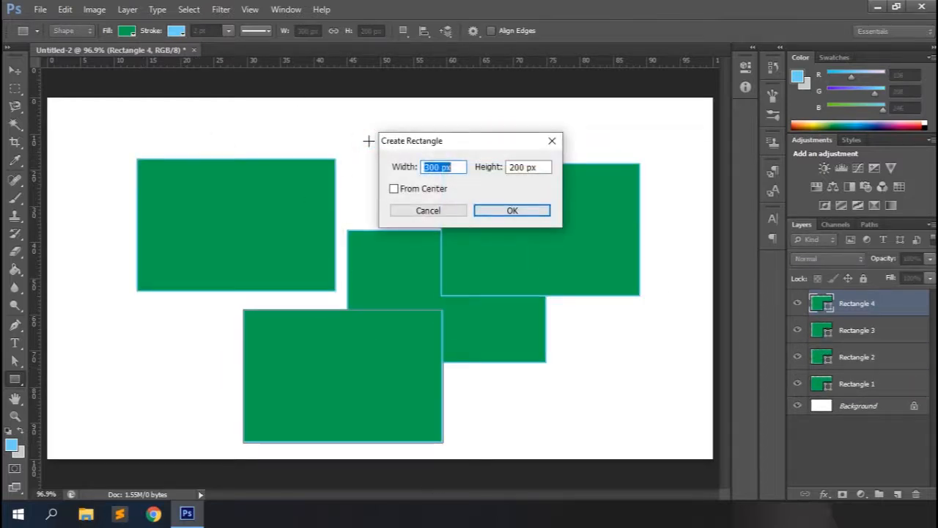
pyautogui.click(487, 210)
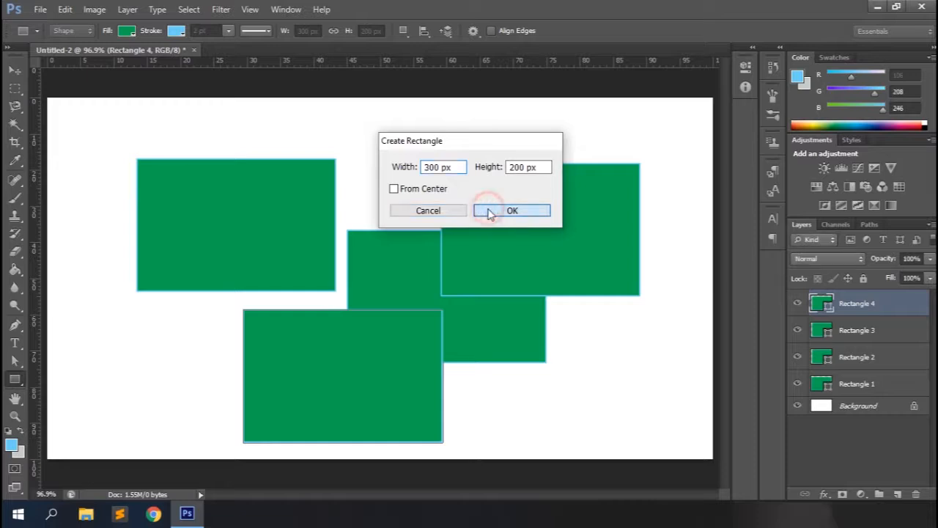
# - Switch the Rectangle tool's size constraint to Proportional
pyautogui.click(472, 32)
pyautogui.click(439, 93)
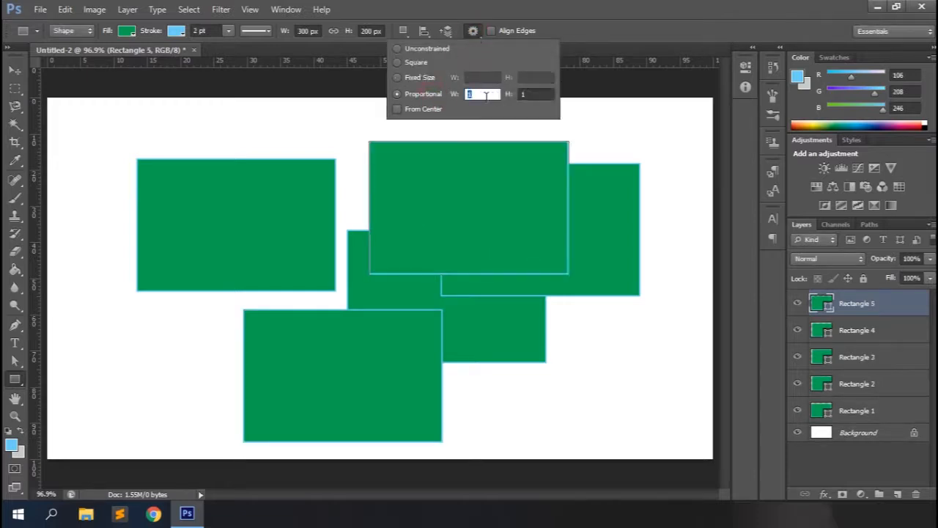
pyautogui.press('Return')
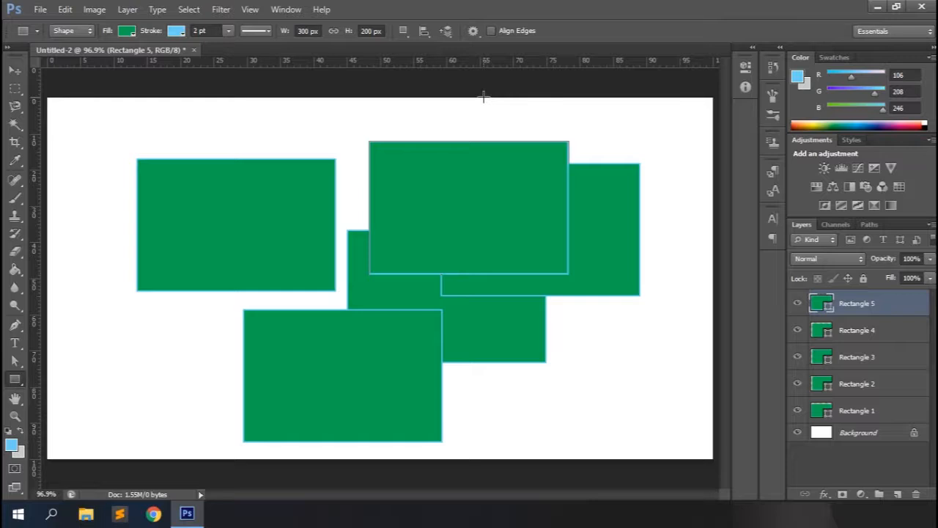
# - Undo the five fixed-size rectangles, and try drawing a proportional rectangle on the empty canvas
pyautogui.hotkey('ctrl', 'alt', 'z')
pyautogui.hotkey('ctrl', 'alt', 'z')
pyautogui.hotkey('ctrl', 'alt', 'z')
pyautogui.hotkey('ctrl', 'alt', 'z')
pyautogui.hotkey('ctrl', 'alt', 'z')
pyautogui.moveTo(251, 209); pyautogui.dragTo(555, 331)
pyautogui.hotkey('ctrl', 'alt', 'z')
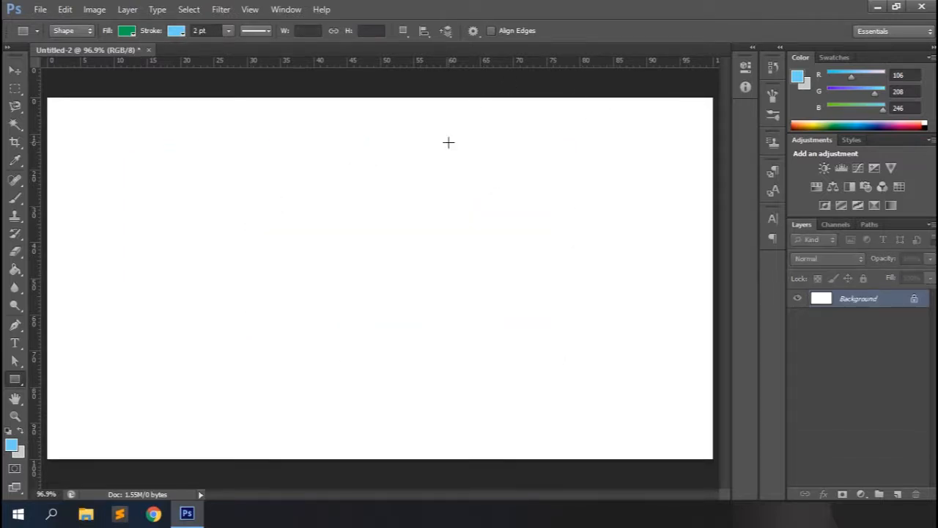
# - Constrain the Rectangle tool to Square and turn on From Center
pyautogui.click(475, 34)
pyautogui.click(410, 63)
pyautogui.click(414, 115)
# - Try drawing three squares from their centres at different spots on the canvas, and undo them
pyautogui.moveTo(270, 220); pyautogui.dragTo(342, 249)
pyautogui.moveTo(495, 258); pyautogui.dragTo(676, 318)
pyautogui.moveTo(203, 316); pyautogui.dragTo(300, 383)
pyautogui.hotkey('ctrl', 'alt', 'z')
pyautogui.hotkey('ctrl', 'alt', 'z')
pyautogui.hotkey('ctrl', 'alt', 'z')
# - Set the Rectangle tool to Path mode, try drawing a square path in the canvas's upper-left area, and undo it
pyautogui.click(71, 33)
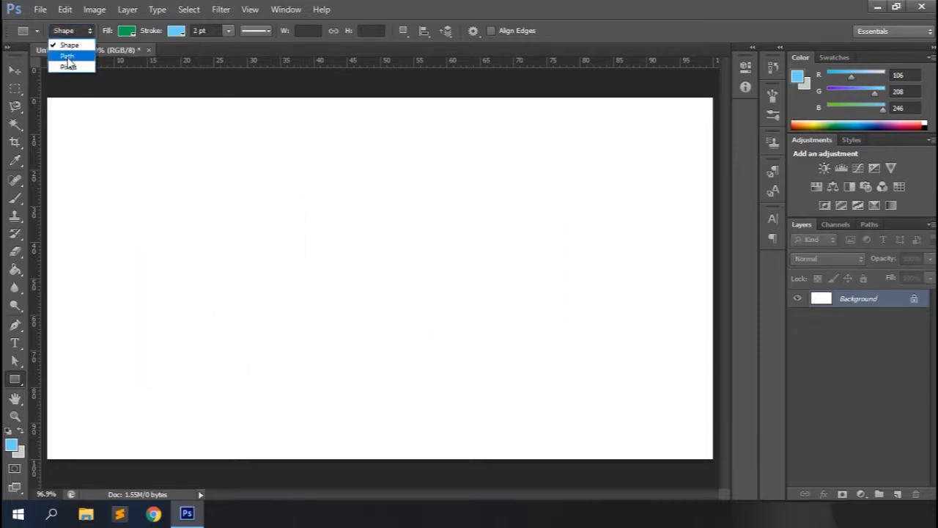
pyautogui.click(66, 57)
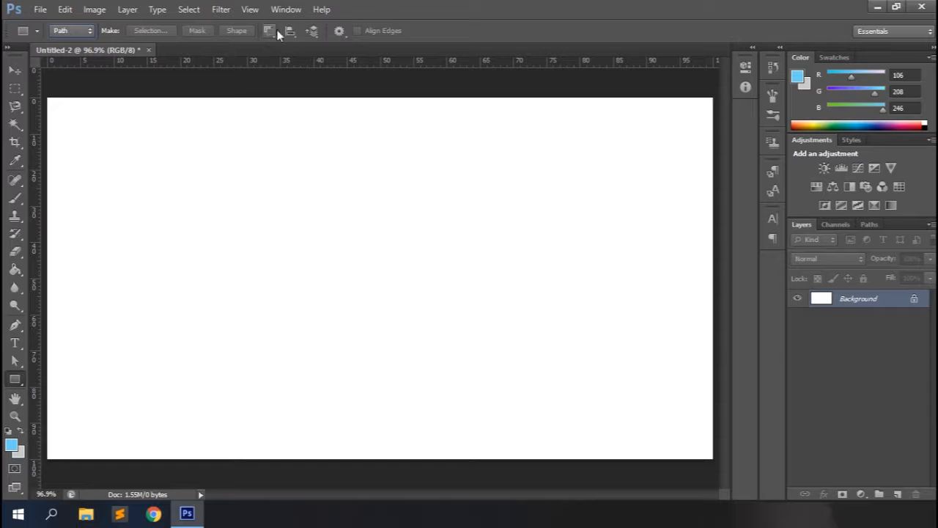
pyautogui.moveTo(212, 189); pyautogui.dragTo(301, 245)
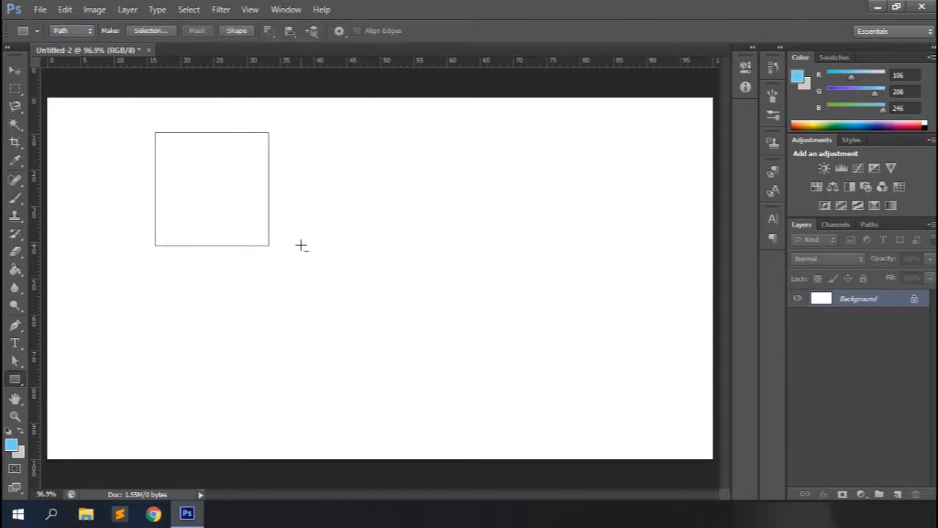
pyautogui.hotkey('ctrl', 'z')
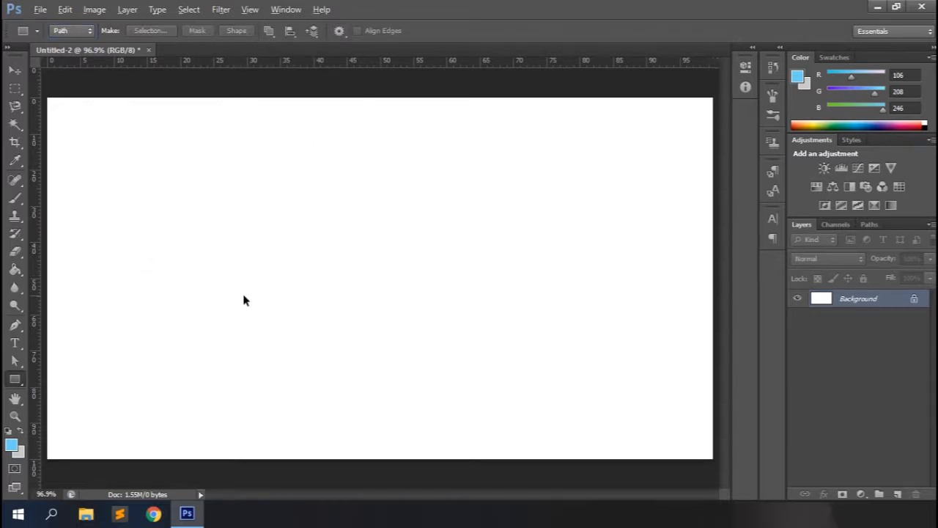
# - Set the Rectangle tool to Pixels mode and draw a light blue square on the Background layer
pyautogui.click(87, 32)
pyautogui.click(64, 65)
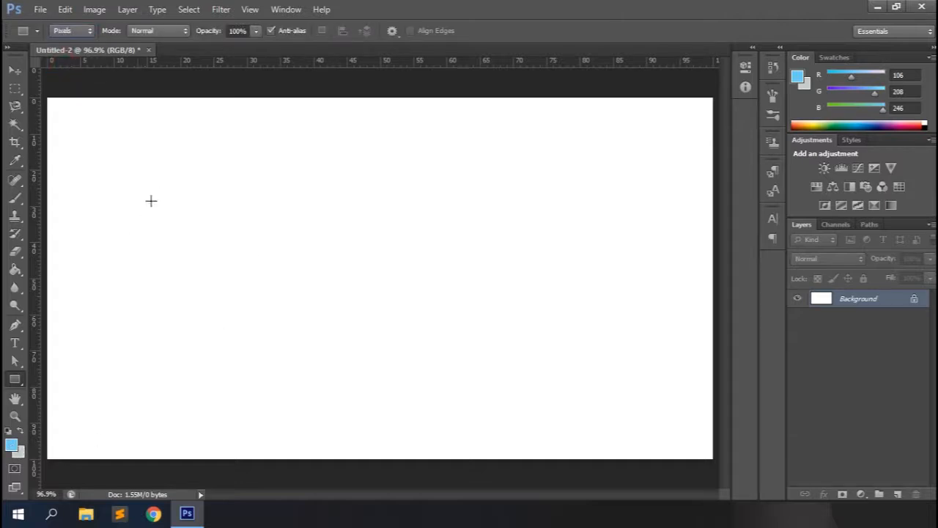
pyautogui.moveTo(165, 186); pyautogui.dragTo(300, 283)
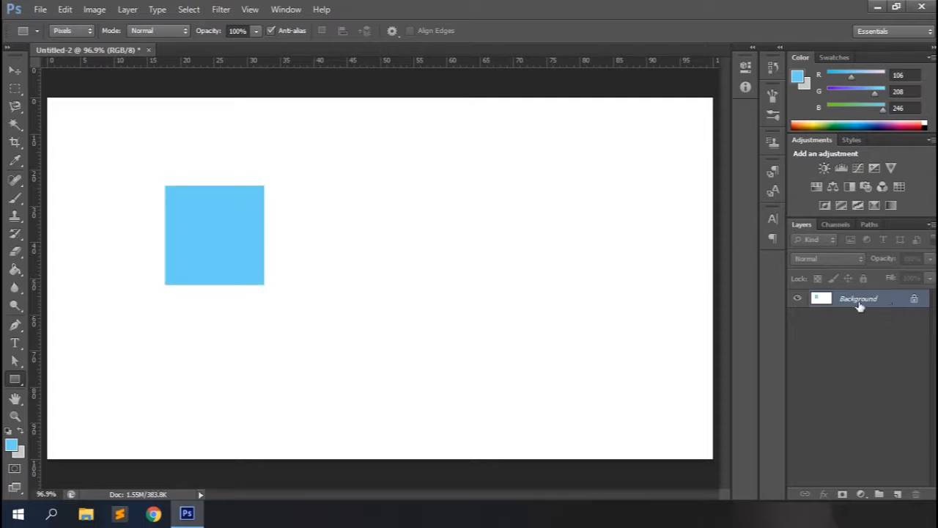
# - Try to move the blue square on the locked Background layer with the Move tool, and undo the square
pyautogui.click(15, 70)
pyautogui.moveTo(245, 255); pyautogui.dragTo(299, 218)
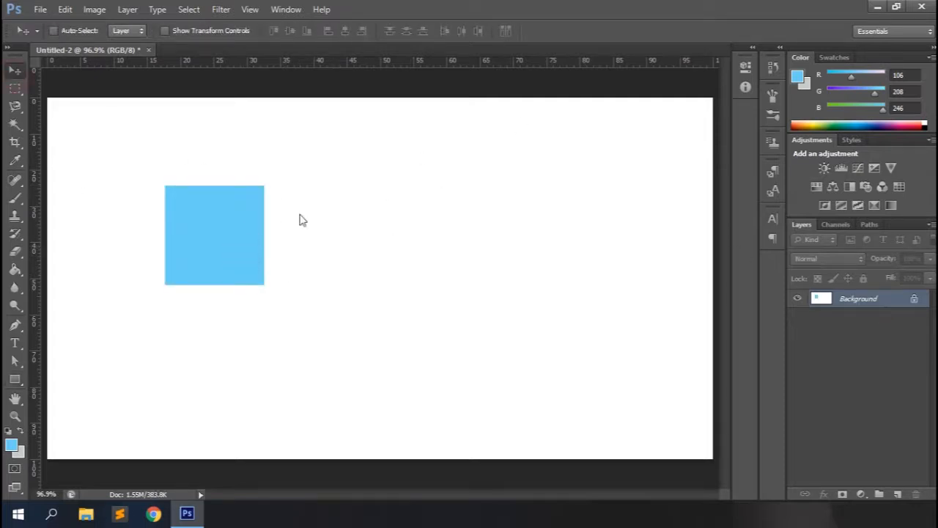
pyautogui.click(486, 200)
pyautogui.hotkey('ctrl', 'z')
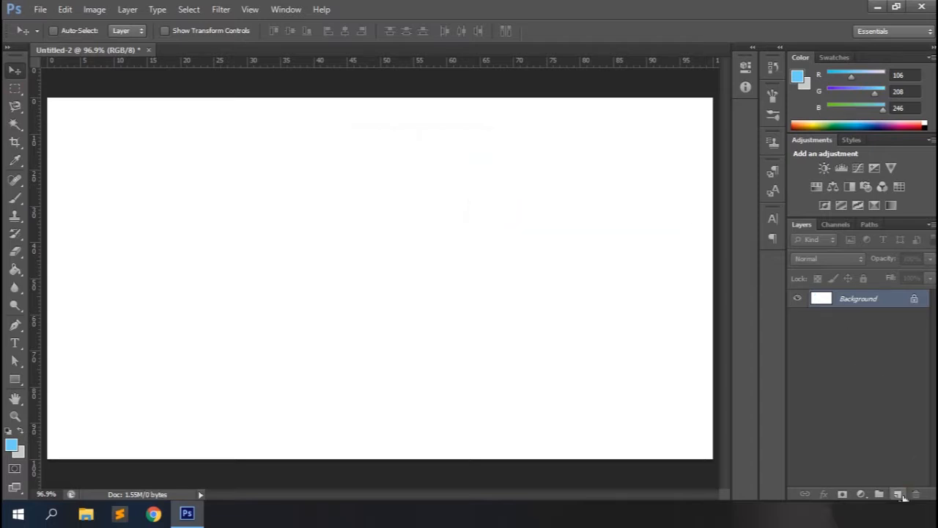
# - Draw a blue pixel square on a new layer and move it toward the middle of the canvas
pyautogui.click(897, 494)
pyautogui.click(15, 380)
pyautogui.moveTo(125, 195); pyautogui.dragTo(249, 279)
pyautogui.press('v')
pyautogui.moveTo(183, 234)
pyautogui.mouseDown()
pyautogui.moveTo(302, 192)
pyautogui.moveTo(227, 193)
pyautogui.moveTo(318, 249)
pyautogui.moveTo(312, 257)
pyautogui.mouseUp()
# - Draw a second pixel square on Layer 1, above and right of the first, and move both squares down together
pyautogui.click(15, 380)
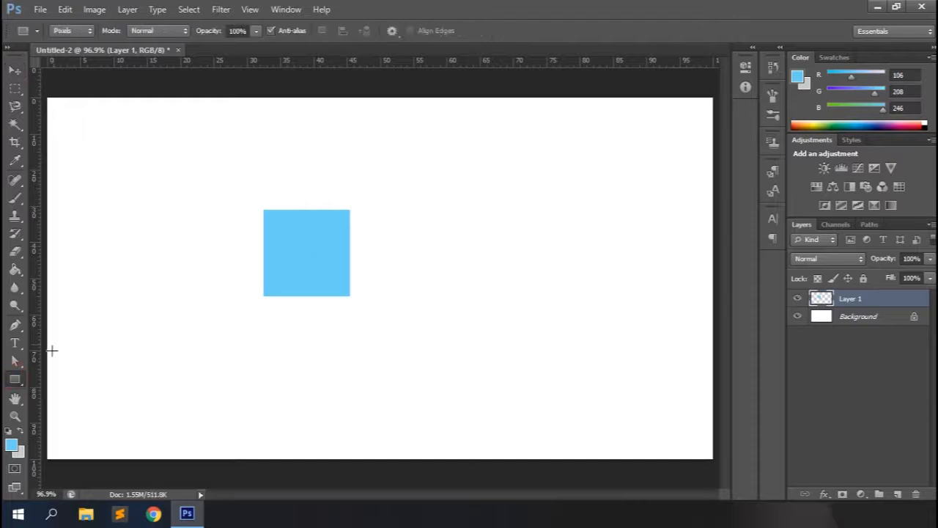
pyautogui.moveTo(406, 119); pyautogui.dragTo(496, 208)
pyautogui.click(14, 70)
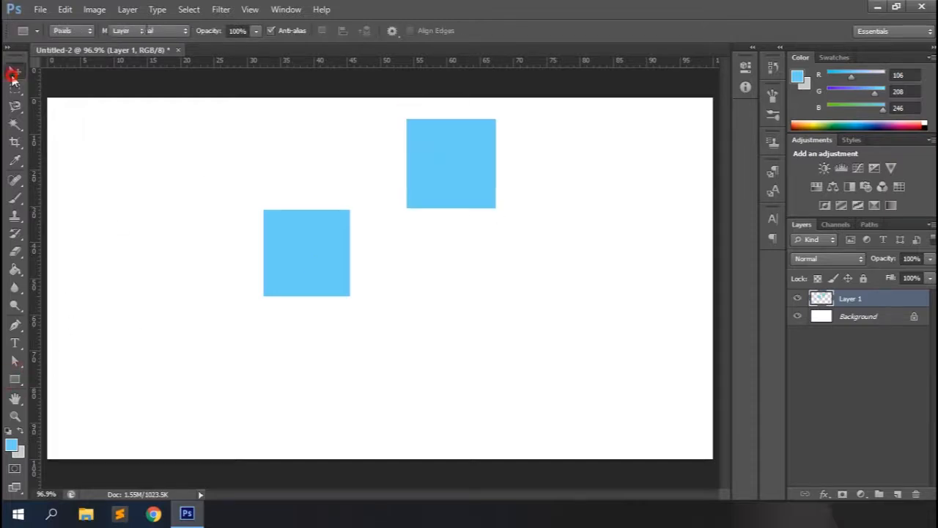
pyautogui.moveTo(463, 164); pyautogui.dragTo(437, 230)
# - Move Layer 1's two squares right and slightly down with the Background layer temporarily hidden
pyautogui.click(799, 320)
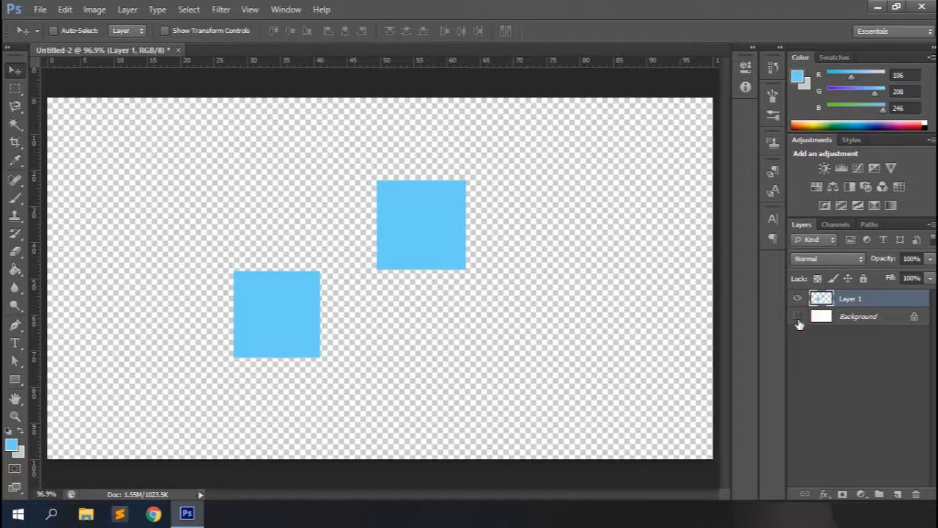
pyautogui.moveTo(429, 192); pyautogui.dragTo(505, 222)
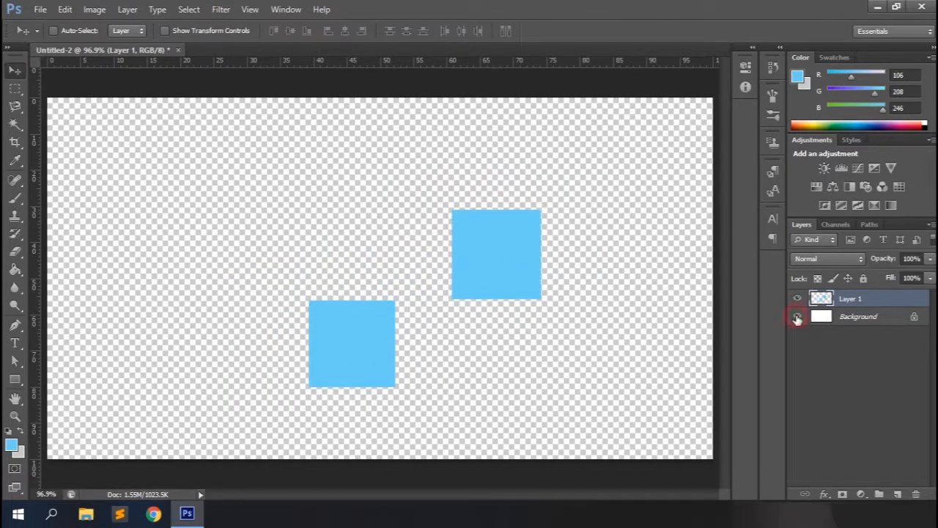
pyautogui.click(798, 319)
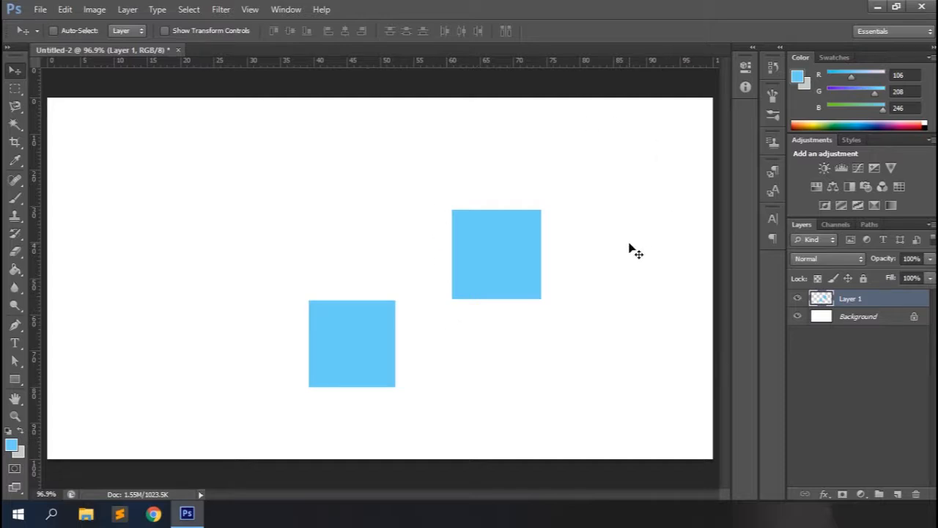
# - Undo the moves and both pixel squares on Layer 1, keeping the empty layer
pyautogui.hotkey('ctrl', 'alt', 'z')
pyautogui.hotkey('ctrl', 'alt', 'z')
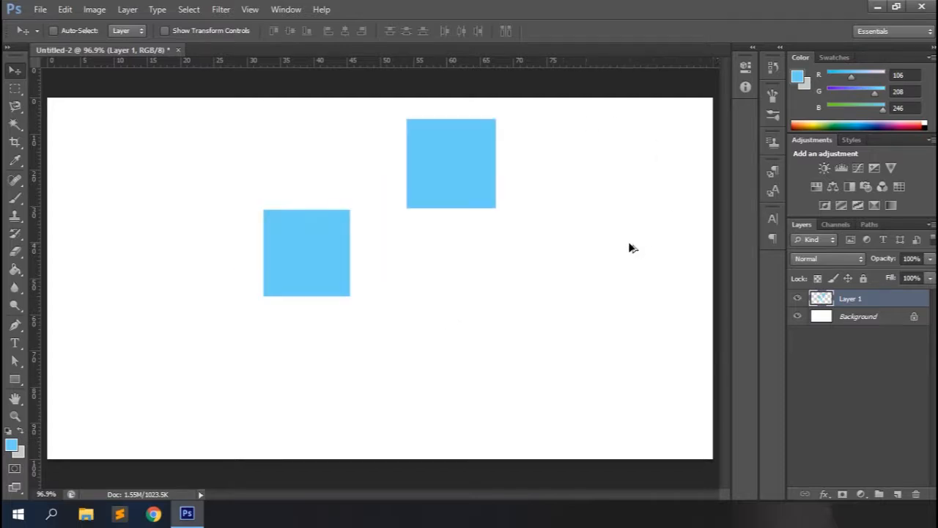
pyautogui.hotkey('ctrl', 'alt', 'z')
pyautogui.hotkey('ctrl', 'alt', 'z')
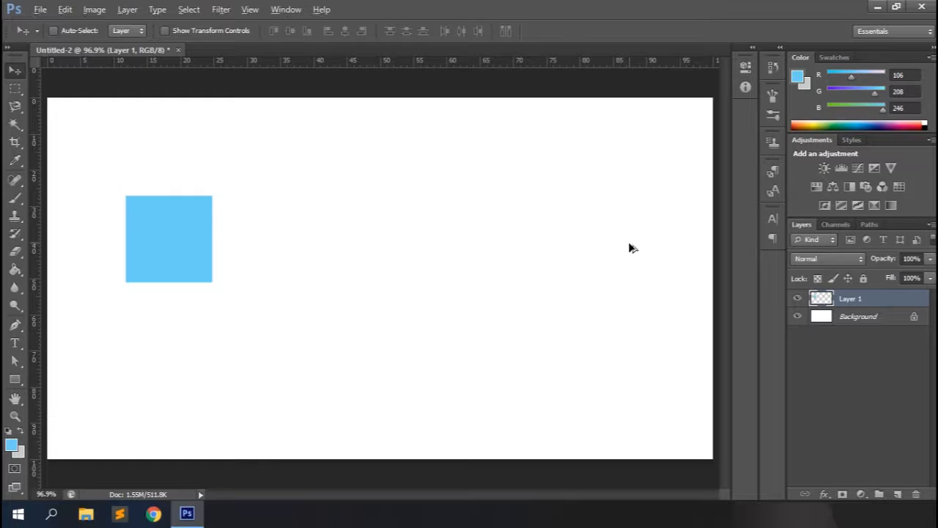
pyautogui.hotkey('ctrl', 'alt', 'z')
# - Draw a wide, pill-shaped bar in the canvas's upper-middle area with the Rounded Rectangle tool at 100 px radius
pyautogui.click(15, 379)
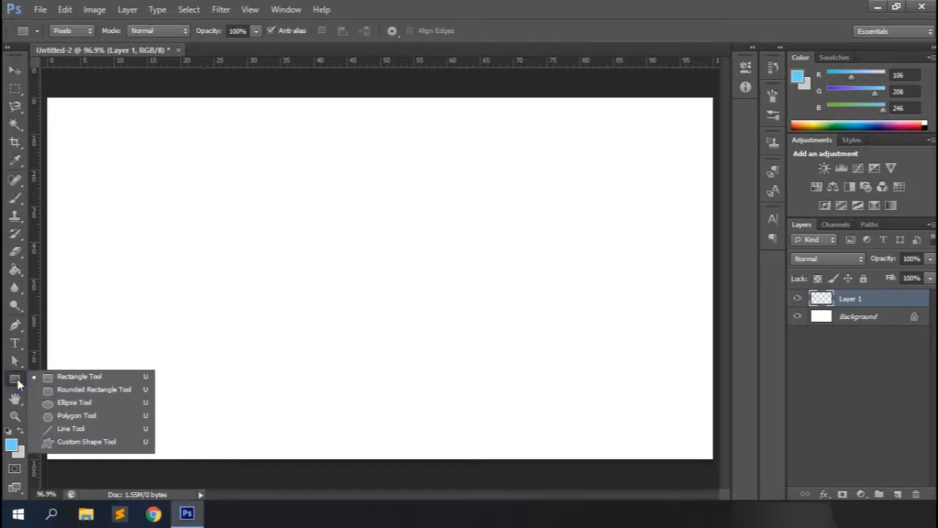
pyautogui.click(56, 391)
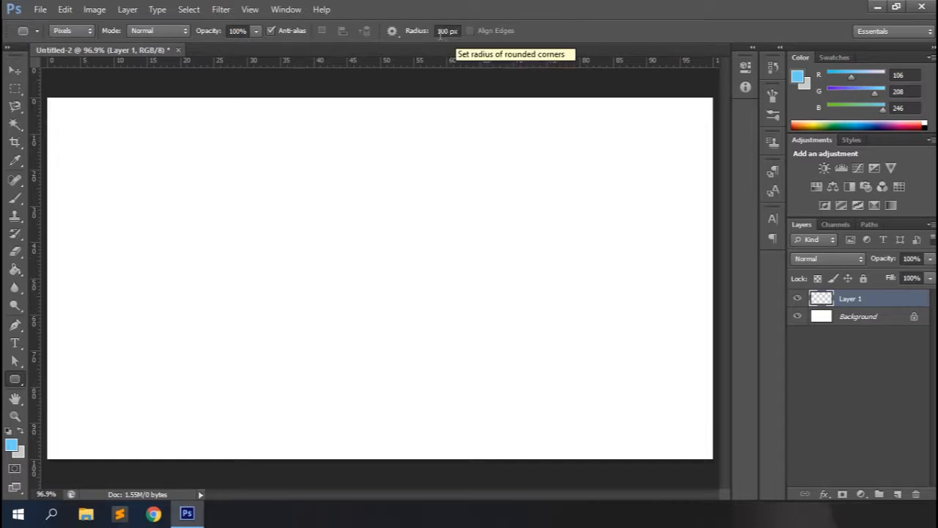
pyautogui.moveTo(226, 190); pyautogui.dragTo(346, 228)
# - Set the corner radius to 20 px and draw a rounded rectangle to the right of the pill shape
pyautogui.click(445, 31)
pyautogui.write('20')
pyautogui.press('Return')
pyautogui.moveTo(408, 200); pyautogui.dragTo(525, 303)
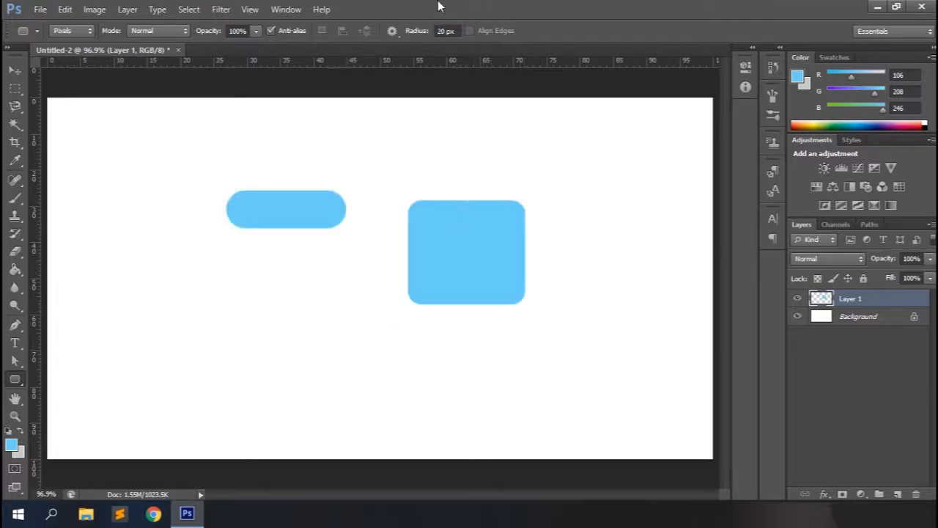
# - Set the corner radius to 4 px and draw a nearly square rounded rectangle below the pill shape
pyautogui.click(442, 30)
pyautogui.write('4')
pyautogui.press('Return')
pyautogui.moveTo(164, 274); pyautogui.dragTo(285, 390)
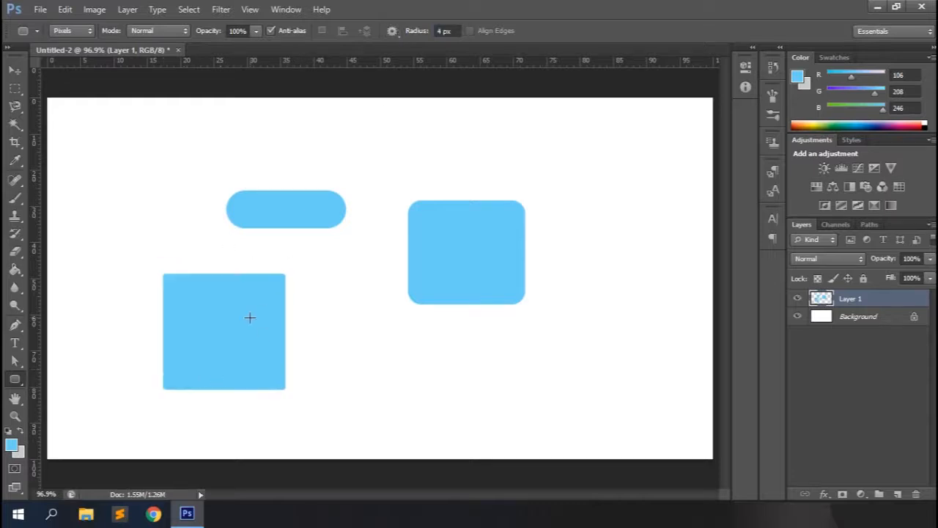
# - Undo the three rounded rectangles on Layer 1
pyautogui.hotkey('ctrl', 'alt', 'z')
pyautogui.hotkey('ctrl', 'alt', 'z')
pyautogui.hotkey('ctrl', 'alt', 'z')
# - Set the corner radius to 100 px and draw a small circle slightly left of the canvas centre
pyautogui.click(440, 31)
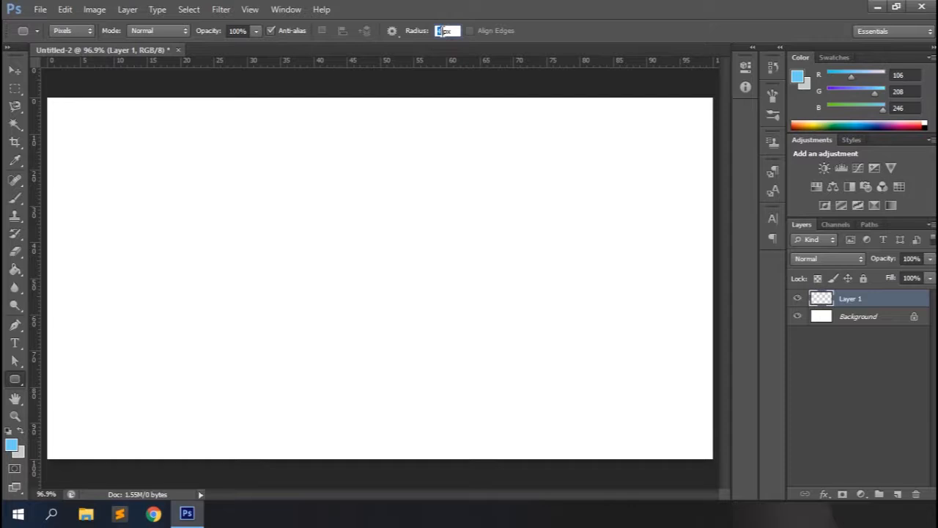
pyautogui.write('100')
pyautogui.press('Return')
pyautogui.moveTo(285, 217); pyautogui.dragTo(320, 252)
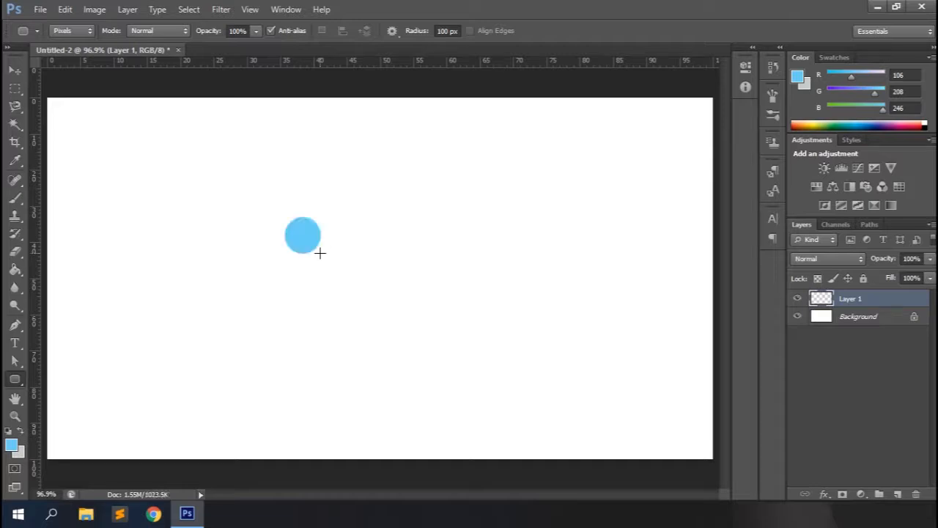
# - Undo the small blue circle, switch the tool mode to Shape and delete Layer 1
pyautogui.hotkey('ctrl', 'z')
pyautogui.click(80, 36)
pyautogui.click(77, 32)
pyautogui.moveTo(868, 300); pyautogui.dragTo(915, 494)
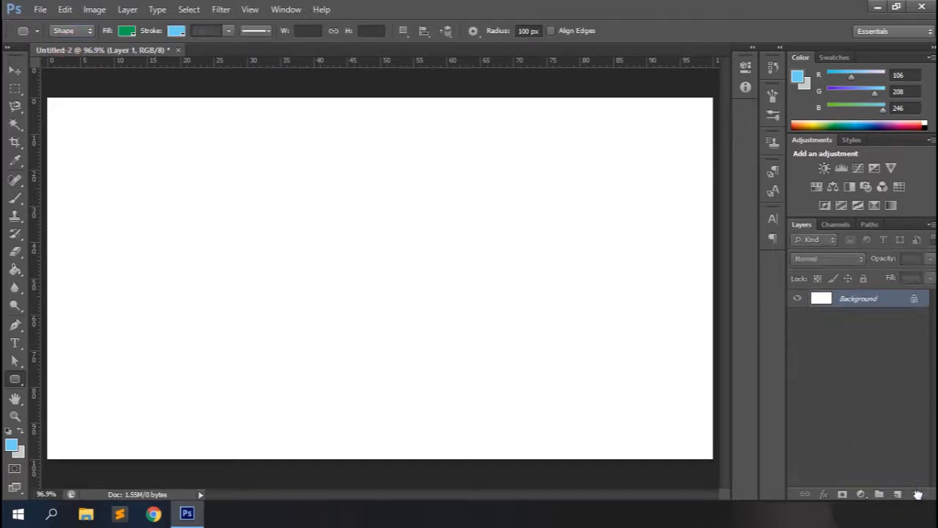
# - Try the Ellipse tool by drawing two green ellipses left of the canvas centre, undoing each one
pyautogui.rightClick(13, 380)
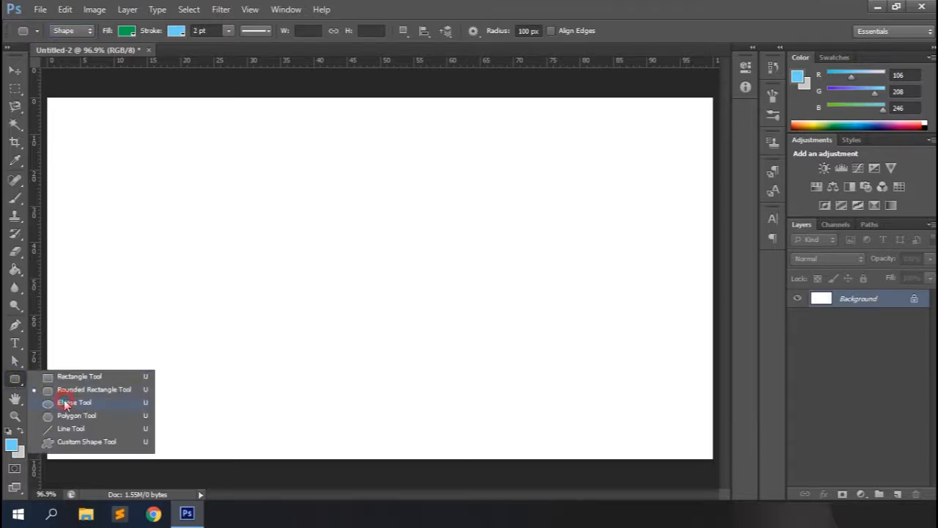
pyautogui.click(65, 404)
pyautogui.moveTo(231, 253); pyautogui.dragTo(339, 280)
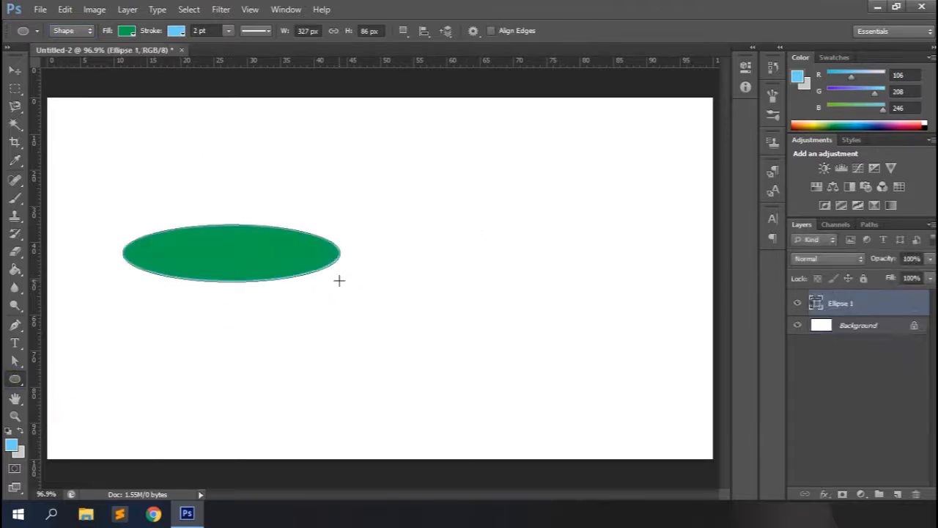
pyautogui.hotkey('ctrl', 'z')
pyautogui.moveTo(168, 211); pyautogui.dragTo(346, 311)
pyautogui.hotkey('ctrl', 'z')
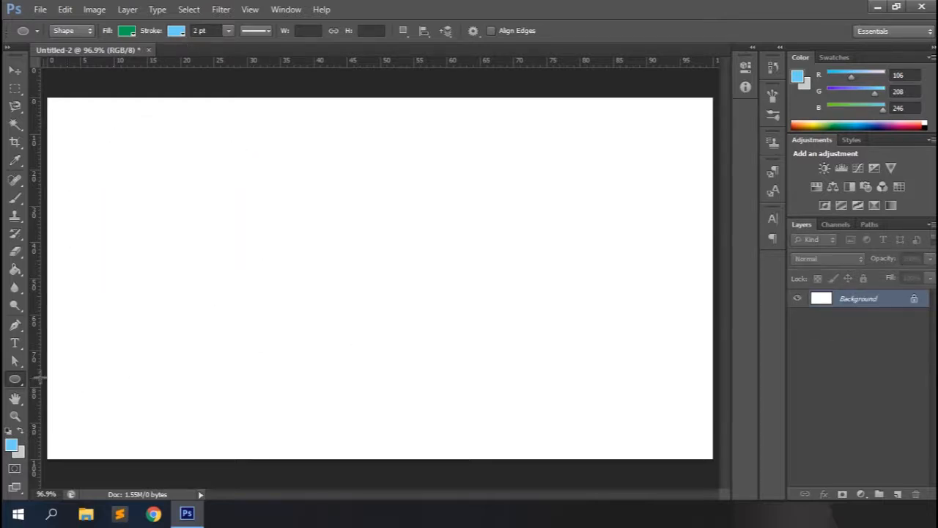
# - Set the Polygon tool to 5 sides and draw a smooth-indented star about 221 px wide near the canvas's upper-left corner
pyautogui.click(15, 379)
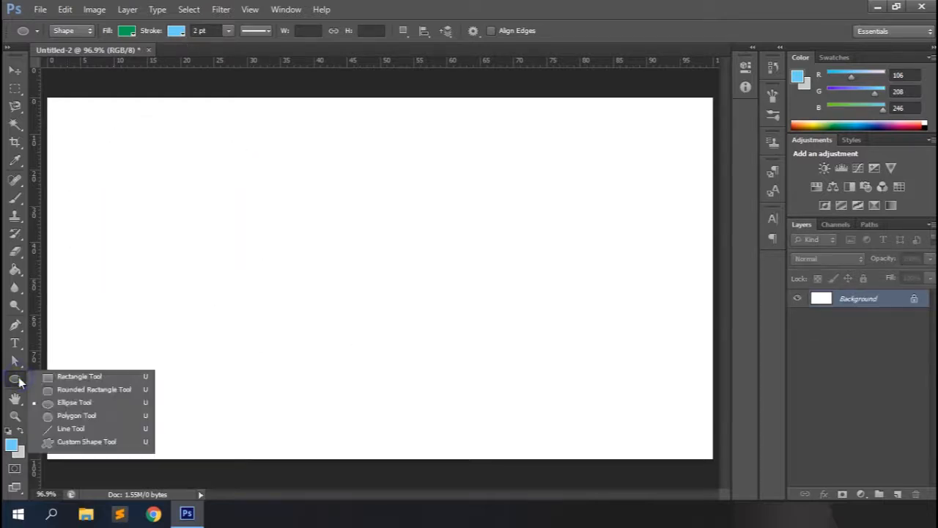
pyautogui.click(68, 416)
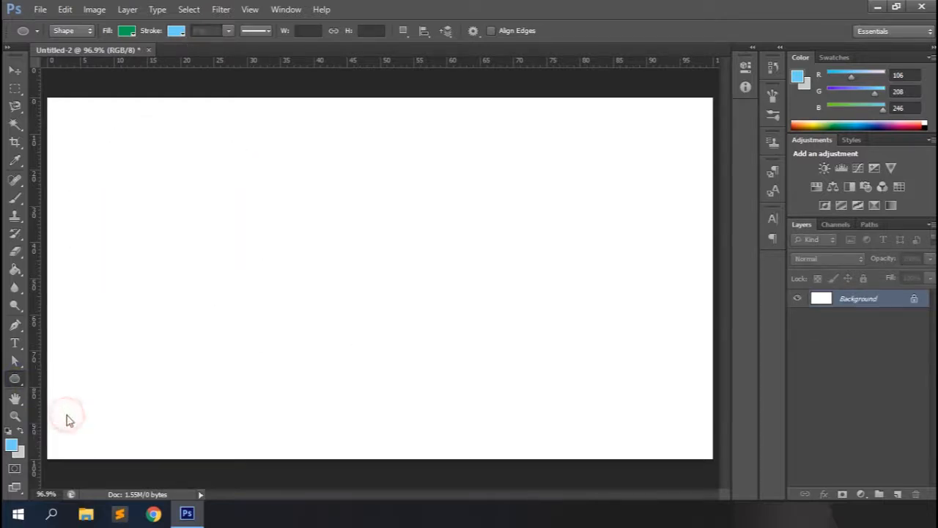
pyautogui.click(473, 31)
pyautogui.click(473, 31)
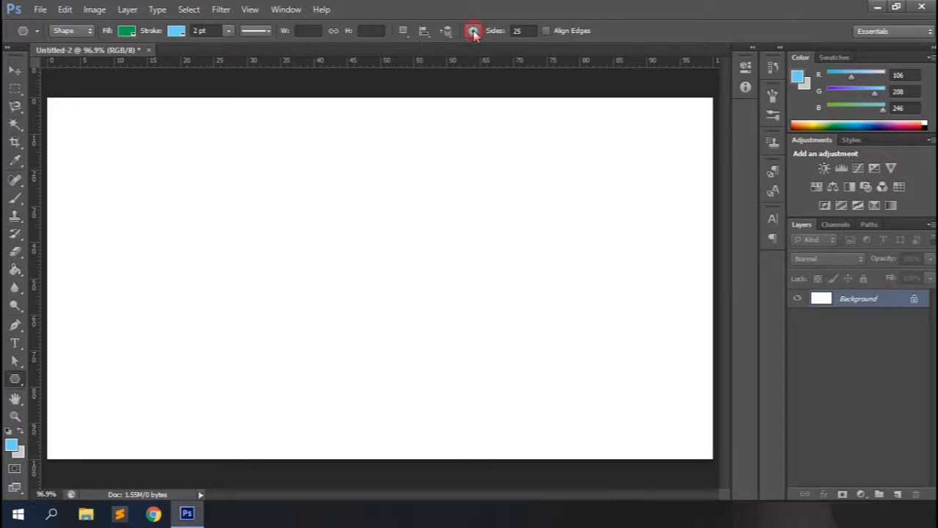
pyautogui.click(522, 31)
pyautogui.write('5')
pyautogui.moveTo(155, 186); pyautogui.dragTo(222, 234)
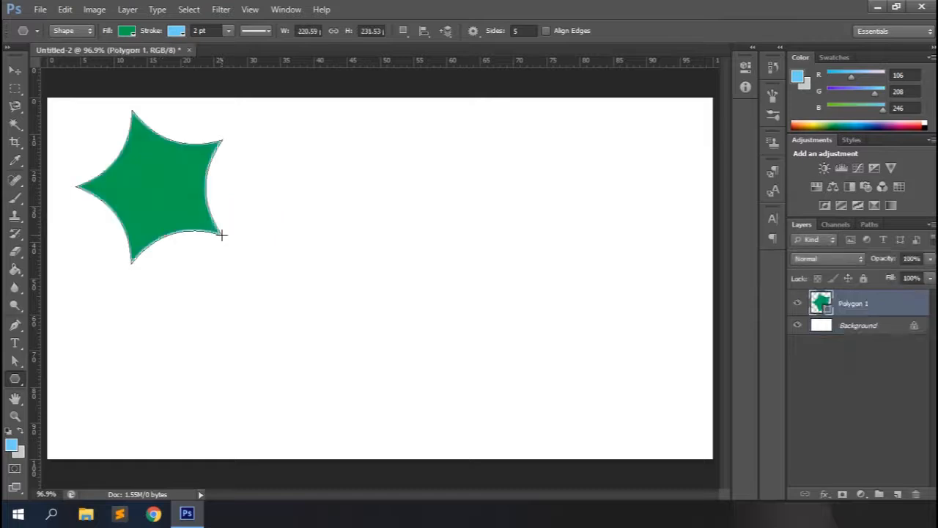
# - Clear the canvas, turn off the Star option and draw two small pentagons side by side near the upper-left corner
pyautogui.click(473, 31)
pyautogui.click(431, 79)
pyautogui.click(591, 6)
pyautogui.moveTo(335, 201); pyautogui.dragTo(399, 262)
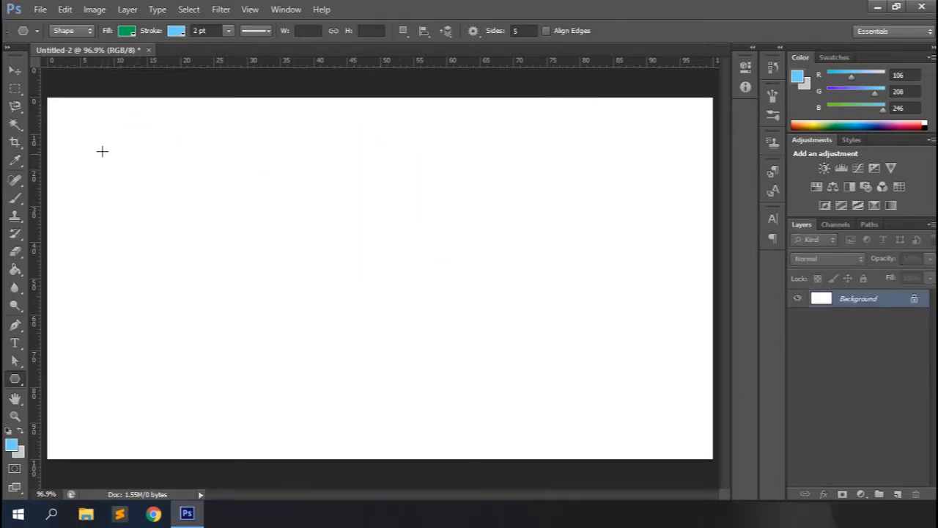
pyautogui.moveTo(102, 151); pyautogui.dragTo(125, 159)
pyautogui.moveTo(186, 147); pyautogui.dragTo(216, 147)
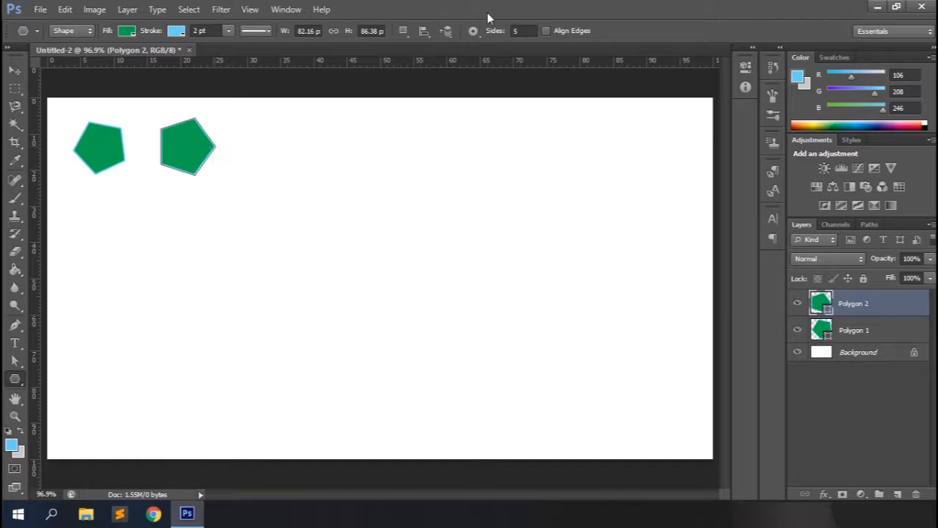
# - Set the polygon radius to 50 px, draw a test pentagon right of the two existing ones and undo it
pyautogui.click(473, 31)
pyautogui.click(467, 51)
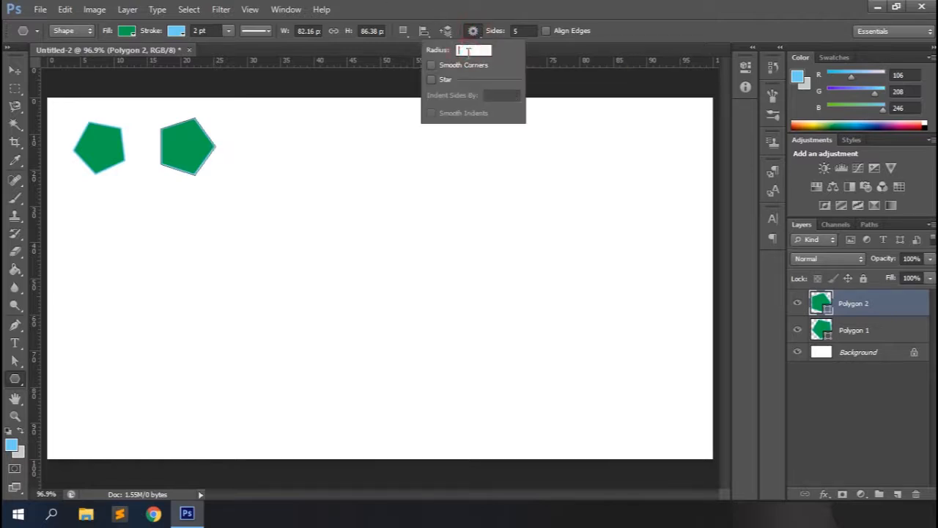
pyautogui.press('Return')
pyautogui.moveTo(319, 154)
pyautogui.mouseDown()
pyautogui.moveTo(342, 157)
pyautogui.moveTo(318, 222)
pyautogui.moveTo(303, 183)
pyautogui.mouseUp()
pyautogui.hotkey('ctrl', 'z')
# - Turn on Smooth Corners, draw a rounded polygon about 82 px wide near the canvas centre and undo it
pyautogui.click(470, 38)
pyautogui.click(433, 68)
pyautogui.moveTo(335, 198); pyautogui.dragTo(384, 221)
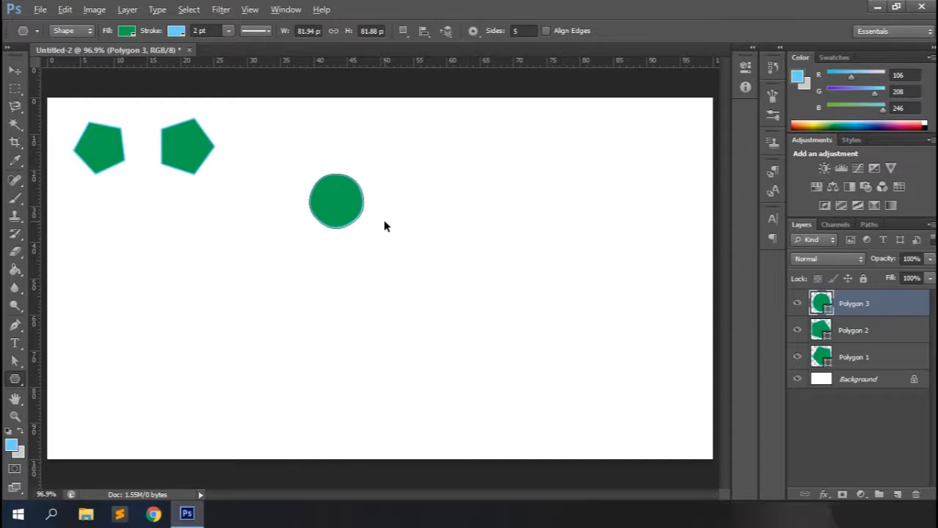
pyautogui.hotkey('ctrl', 'z')
# - Set the polygon radius to 100 px, turn off Smooth Corners and draw a pentagon about 190 px wide right of the small pentagons
pyautogui.click(471, 34)
pyautogui.click(477, 50)
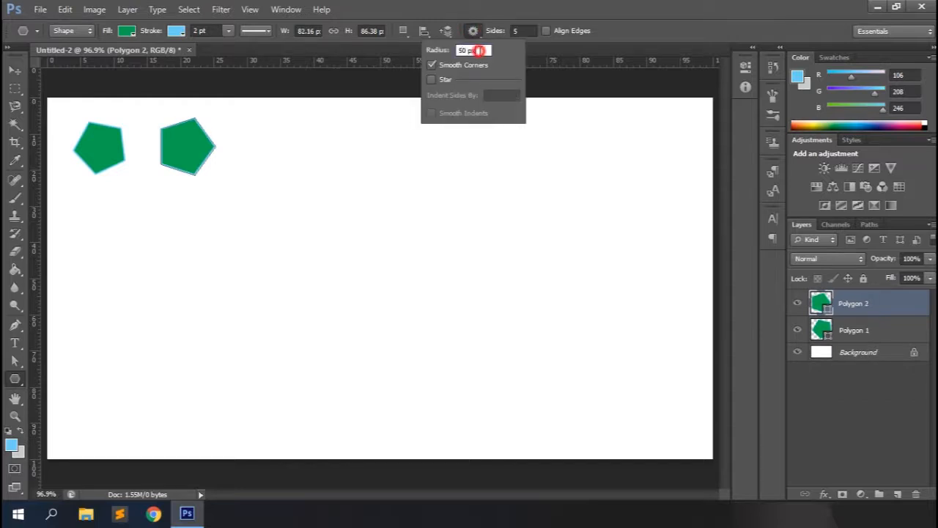
pyautogui.write('100px')
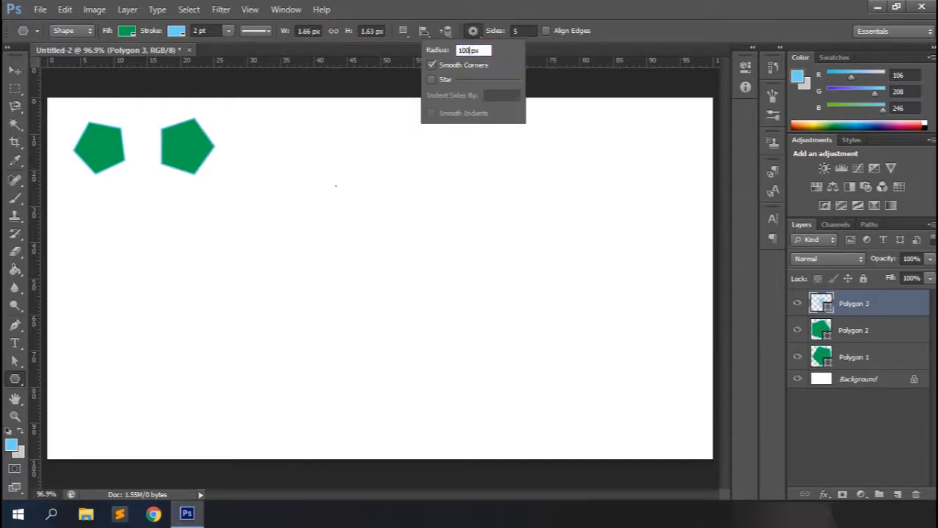
pyautogui.press('Return')
pyautogui.moveTo(309, 167); pyautogui.dragTo(367, 191)
pyautogui.hotkey('ctrl', 'z')
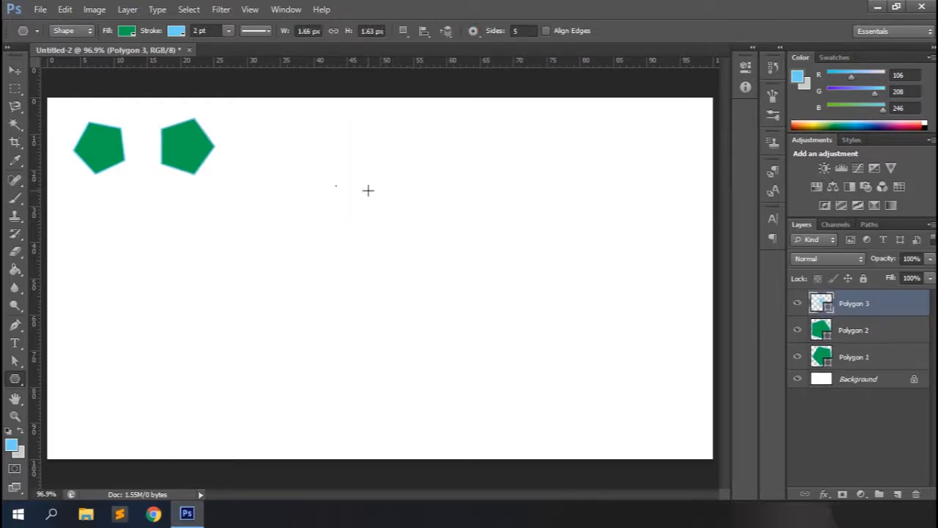
pyautogui.click(471, 33)
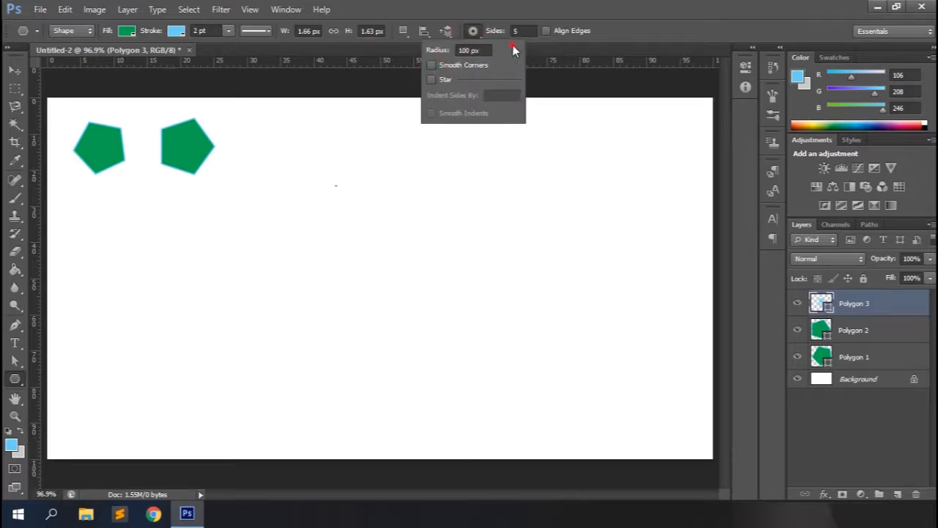
pyautogui.moveTo(330, 206); pyautogui.dragTo(287, 195)
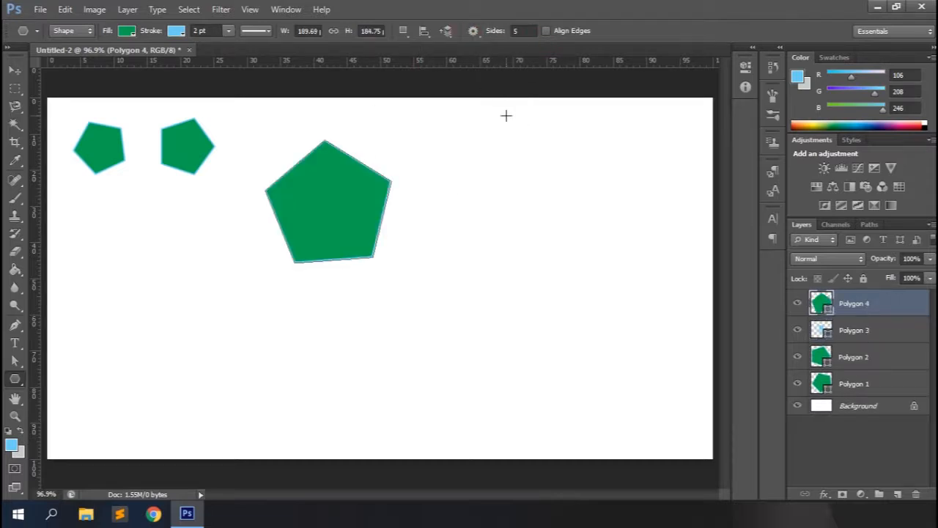
# - Clear the fixed radius value from the polygon options
pyautogui.click(475, 32)
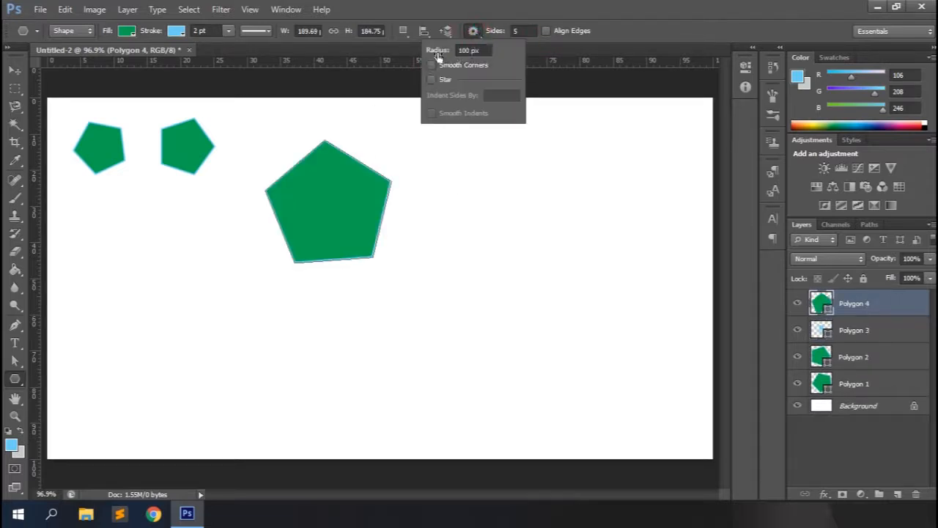
pyautogui.moveTo(481, 50); pyautogui.dragTo(430, 57)
pyautogui.press('BackSpace')
pyautogui.press('Return')
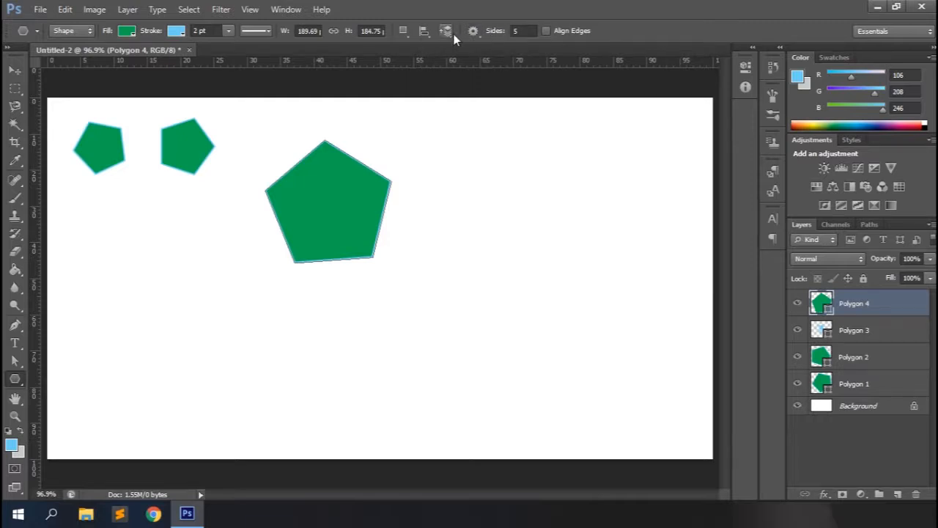
# - Turn on Star with Smooth Indents off and draw a sharp five-pointed star about 252 px wide right of the large pentagon
pyautogui.click(473, 30)
pyautogui.click(432, 79)
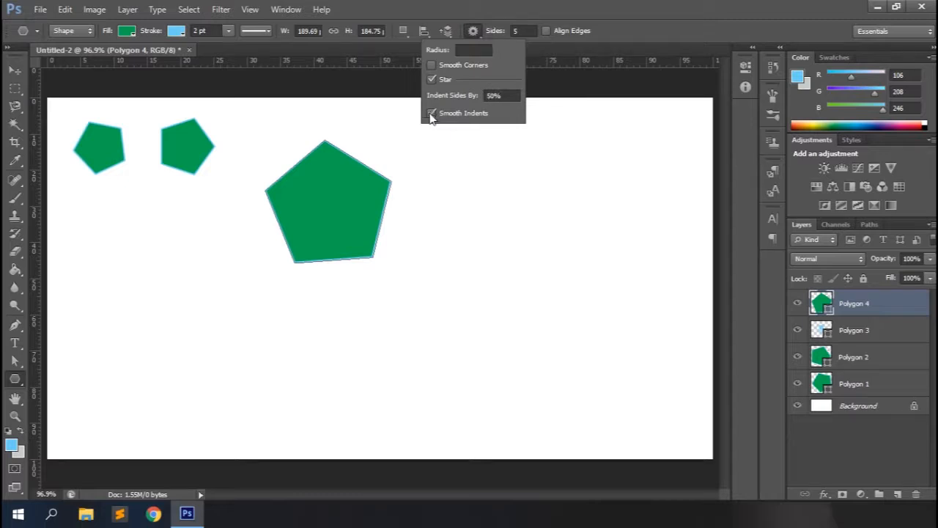
pyautogui.click(431, 114)
pyautogui.moveTo(482, 178); pyautogui.dragTo(560, 221)
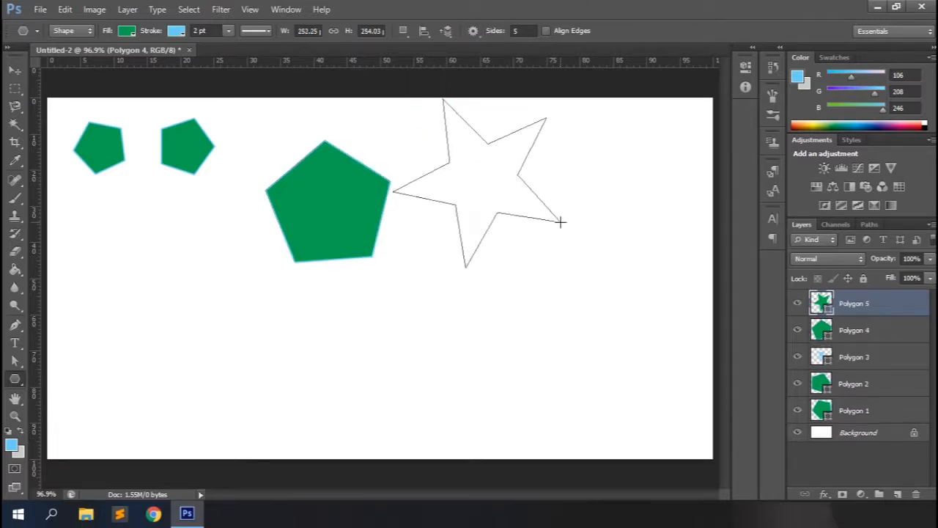
# - Turn on Smooth Indents and draw a curved five-pointed star about 172 px wide below and right of the sharp star
pyautogui.click(473, 30)
pyautogui.click(431, 112)
pyautogui.moveTo(567, 302); pyautogui.dragTo(613, 345)
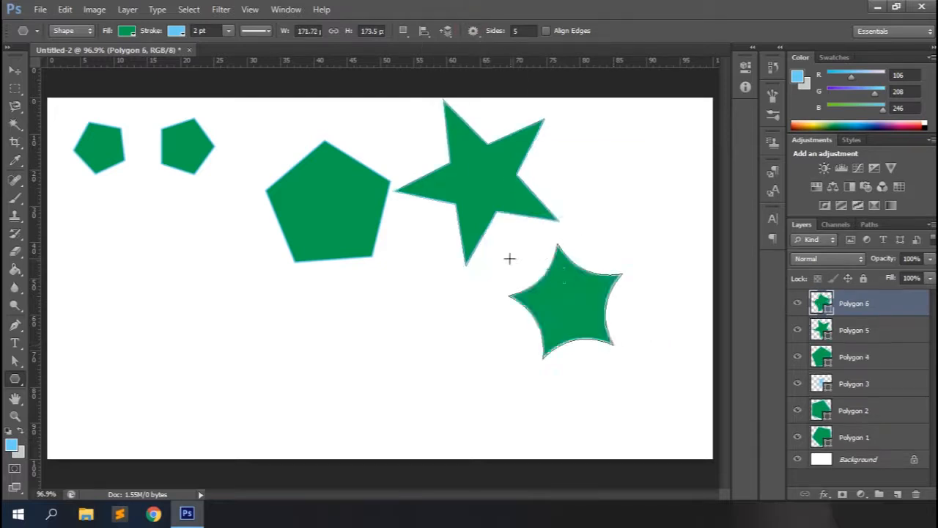
# - Turn off Smooth Indents, set 25 sides and draw a starburst about 271 px wide in the canvas's lower-left area
pyautogui.click(473, 32)
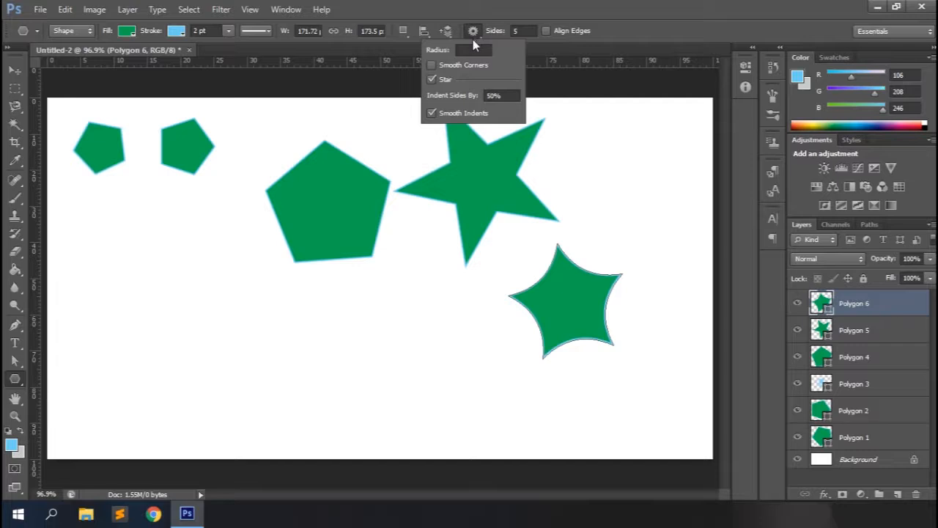
pyautogui.click(432, 113)
pyautogui.click(519, 32)
pyautogui.click(522, 31)
pyautogui.write('25')
pyautogui.moveTo(151, 360); pyautogui.dragTo(242, 374)
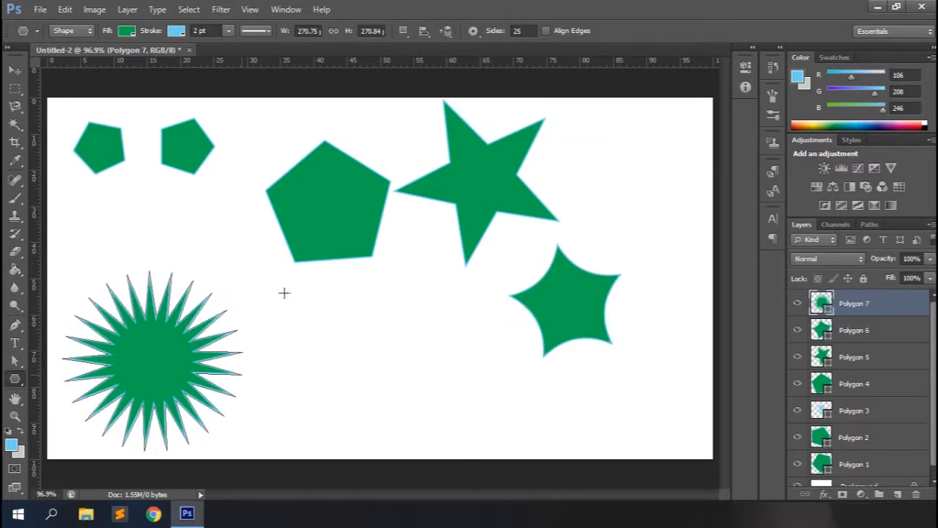
# - Turn on Smooth Corners and Smooth Indents and draw a 25-pointed starburst about 255 px wide overlapping the canvas's bottom edge
pyautogui.click(393, 299)
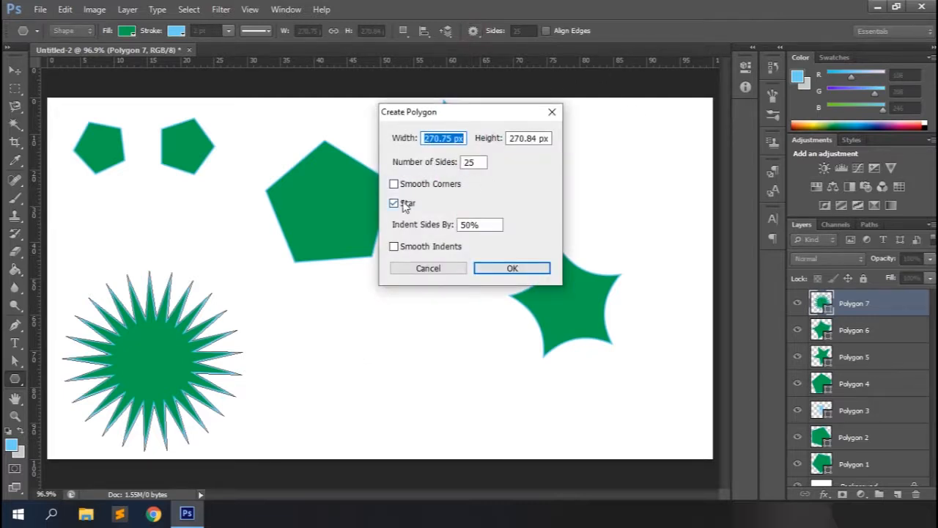
pyautogui.click(394, 185)
pyautogui.click(394, 246)
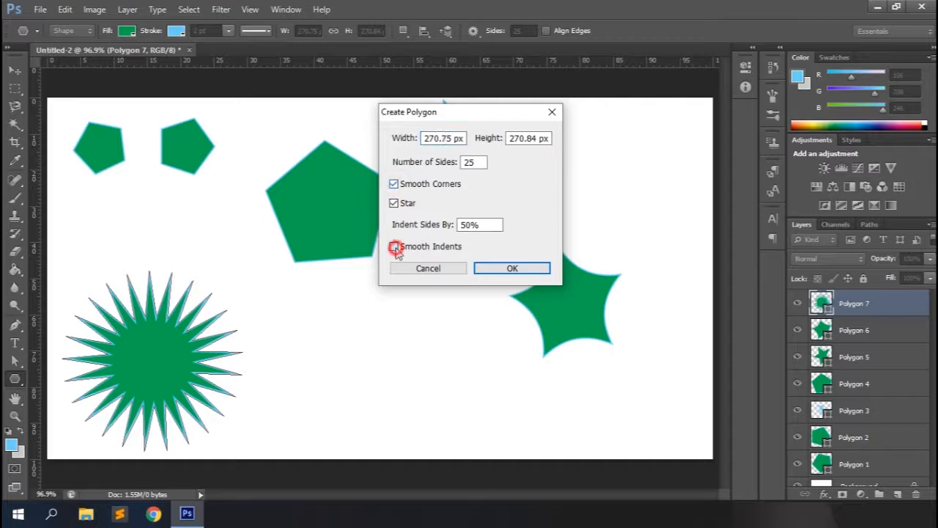
pyautogui.click(513, 269)
pyautogui.moveTo(484, 389); pyautogui.dragTo(457, 302)
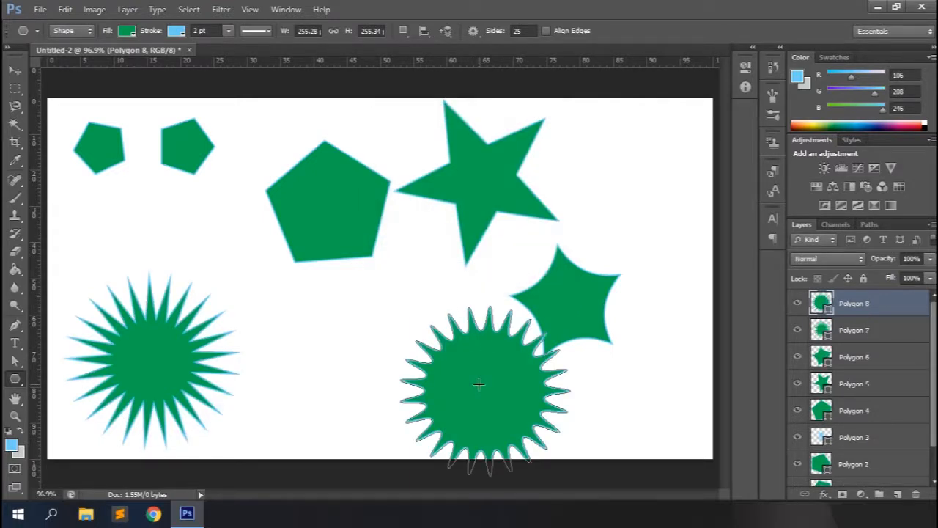
# - Delete all the polygon layers, leaving only the Background layer
pyautogui.scroll(-2, 913, 470)
pyautogui.keyDown('shift'); pyautogui.click(866, 450); pyautogui.keyUp('shift')
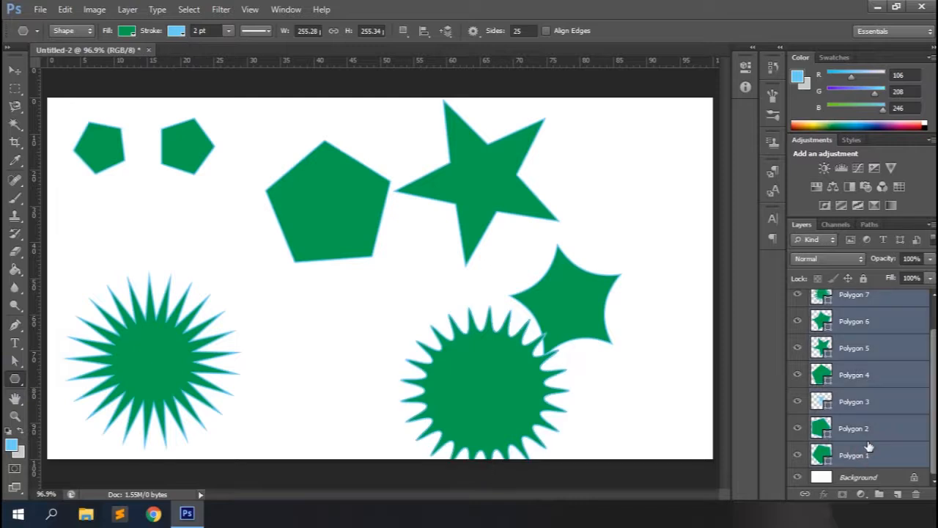
pyautogui.moveTo(909, 467); pyautogui.dragTo(917, 496)
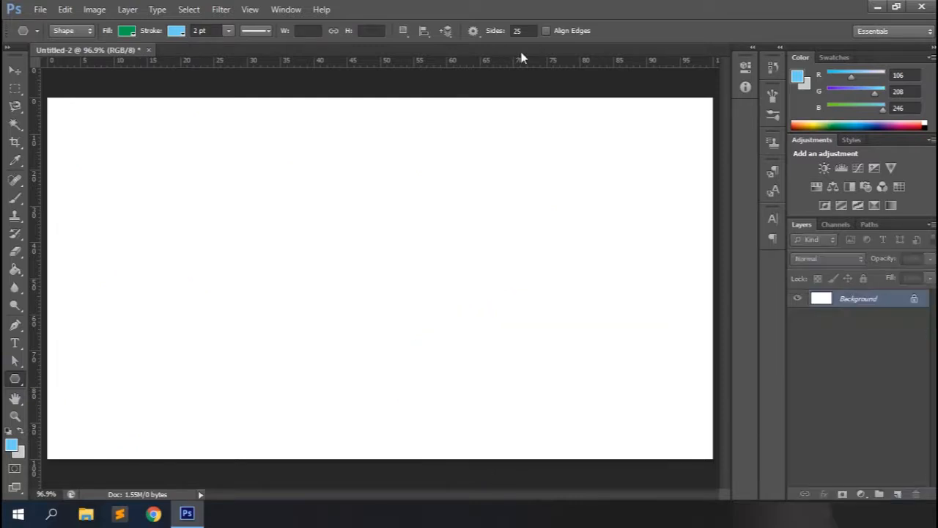
# - Set the Line tool's weight to 10 px and draw a horizontal line about 394 px long above the canvas centre
pyautogui.rightClick(15, 378)
pyautogui.click(88, 430)
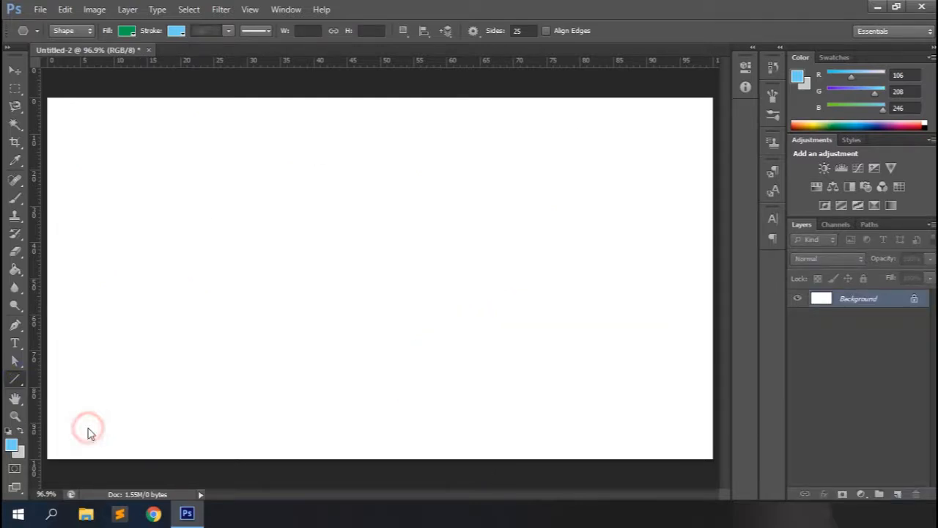
pyautogui.moveTo(233, 246); pyautogui.dragTo(442, 244)
pyautogui.hotkey('ctrl', 'z')
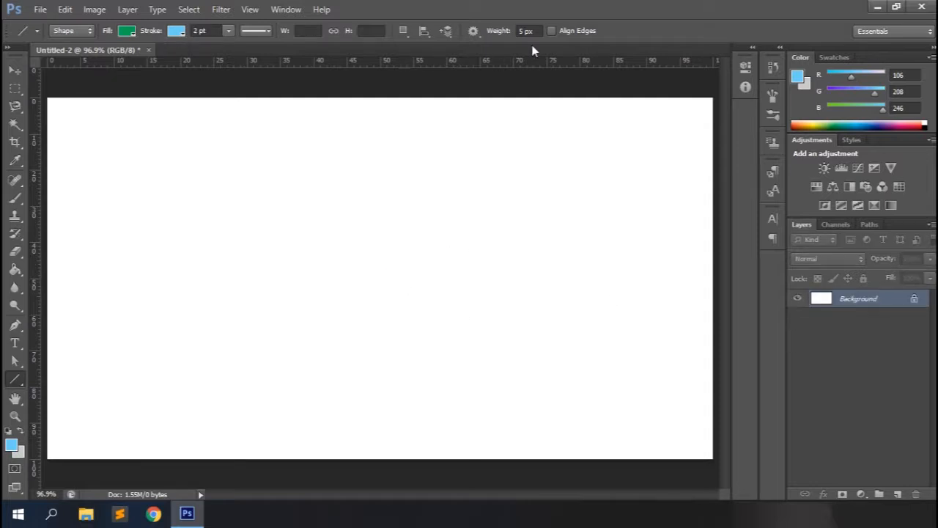
pyautogui.write('10')
pyautogui.moveTo(224, 243); pyautogui.dragTo(486, 243)
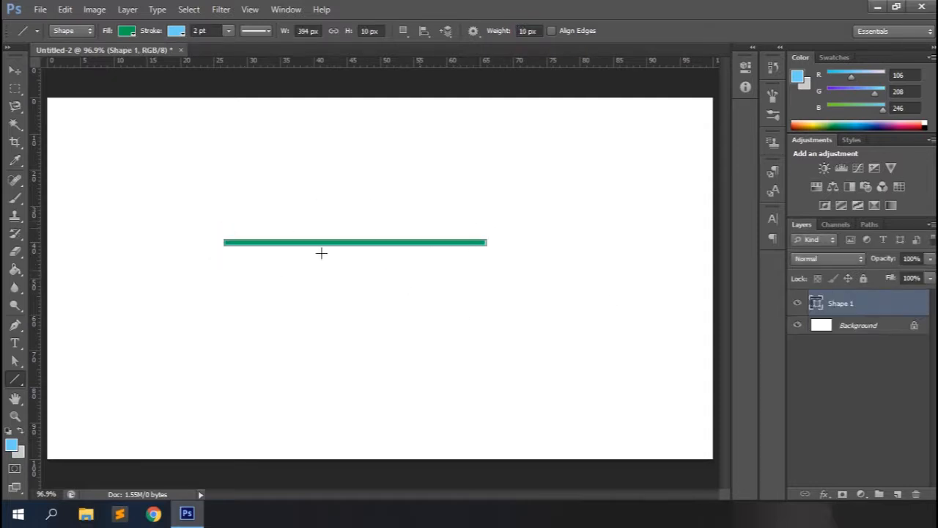
# - Turn on arrowheads at Start and End and draw a horizontal double-headed arrow below the plain line
pyautogui.click(473, 31)
pyautogui.click(441, 63)
pyautogui.click(489, 64)
pyautogui.moveTo(236, 335); pyautogui.dragTo(486, 335)
# - Change the arrowhead width and draw a horizontal double-headed line about 281 px long above the plain line
pyautogui.click(473, 32)
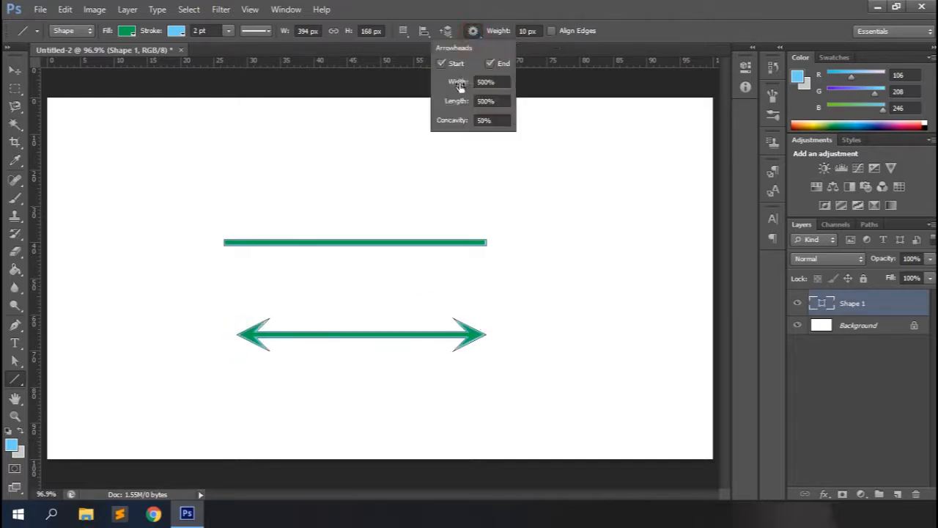
pyautogui.doubleClick(484, 82)
pyautogui.press('Return')
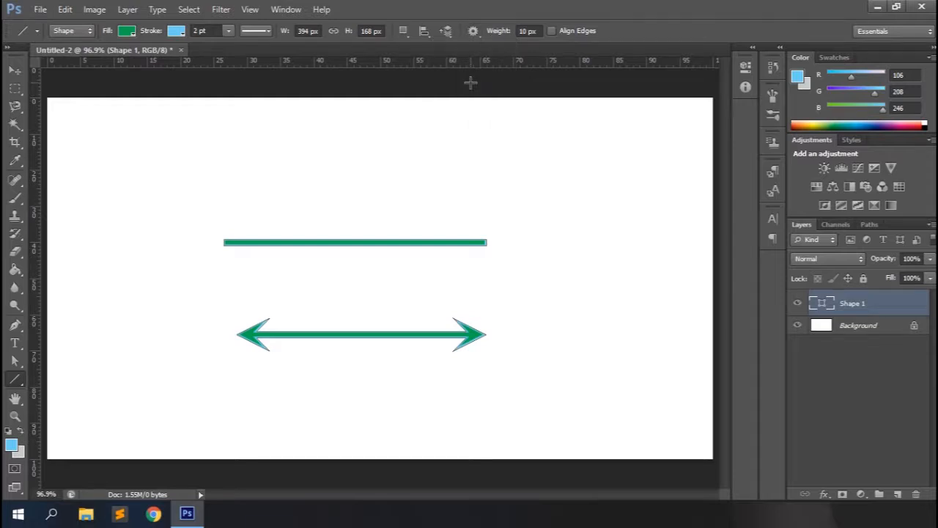
pyautogui.moveTo(394, 169); pyautogui.dragTo(475, 168)
pyautogui.moveTo(580, 163); pyautogui.dragTo(579, 163)
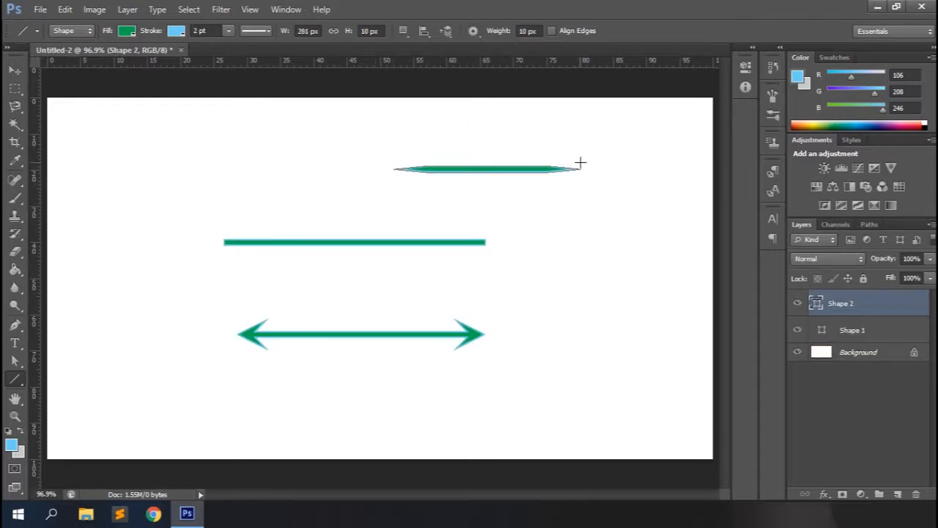
# - Set the arrowhead width to 500% and draw a horizontal double-headed arrow near the top of the canvas
pyautogui.click(474, 32)
pyautogui.click(484, 81)
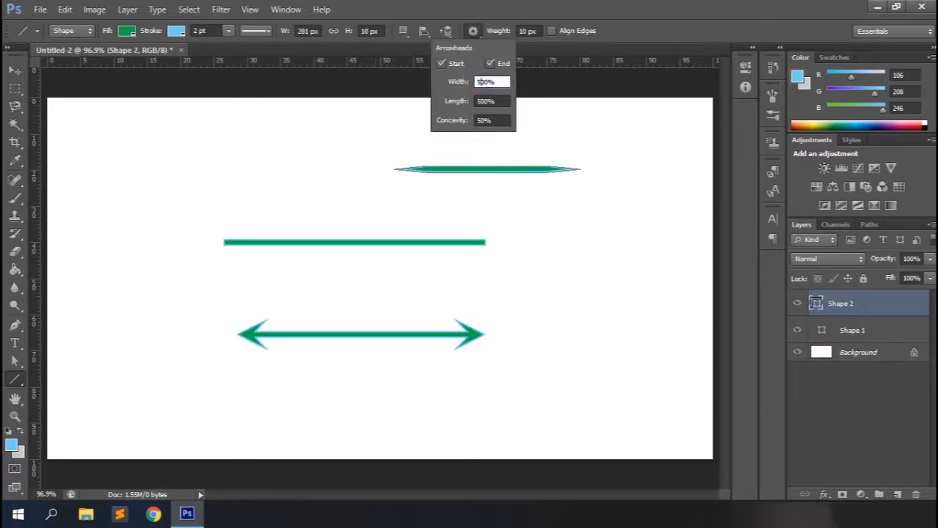
pyautogui.press('Return')
pyautogui.moveTo(227, 144); pyautogui.dragTo(430, 144)
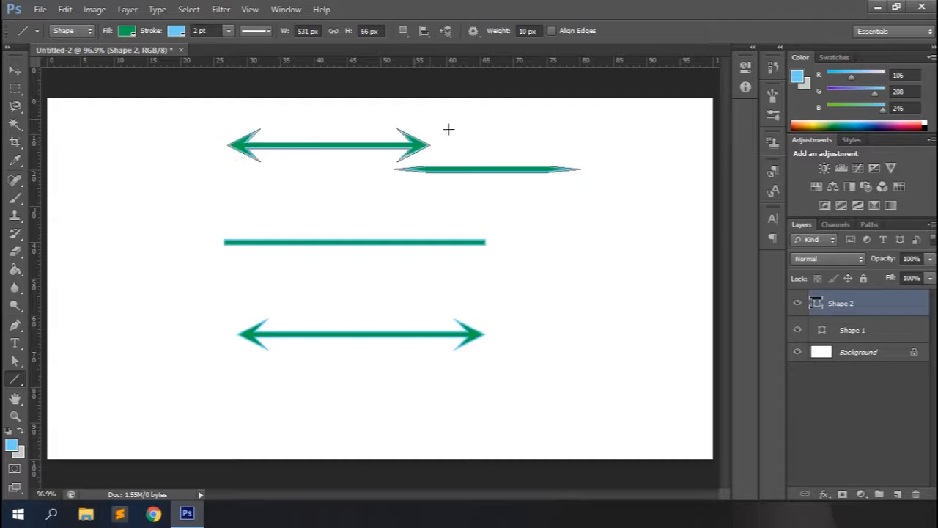
# - Set the arrowhead concavity to 0% and draw a short horizontal double-headed arrow near the canvas's right edge
pyautogui.click(473, 31)
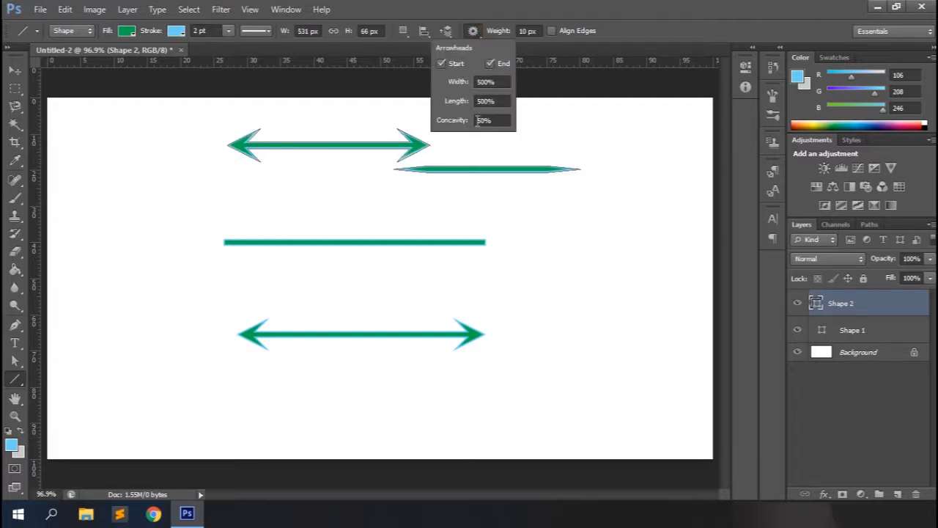
pyautogui.click(500, 120)
pyautogui.write('0')
pyautogui.press('Return')
pyautogui.moveTo(533, 275); pyautogui.dragTo(691, 276)
pyautogui.moveTo(356, 379); pyautogui.dragTo(550, 388)
pyautogui.hotkey('ctrl', 'z')
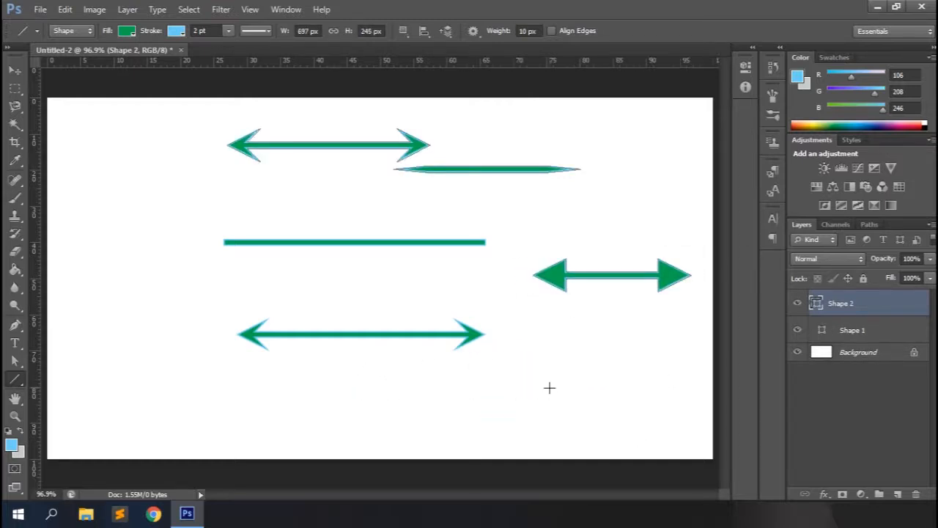
# - Turn off the End arrowhead and draw a horizontal single-headed arrow about 270 px long below the other lines
pyautogui.click(473, 31)
pyautogui.click(489, 63)
pyautogui.moveTo(241, 382); pyautogui.dragTo(420, 379)
# - Set the arrowhead concavity to 50% and draw a single-headed arrow about 220 px long in the lower right of the canvas
pyautogui.click(474, 32)
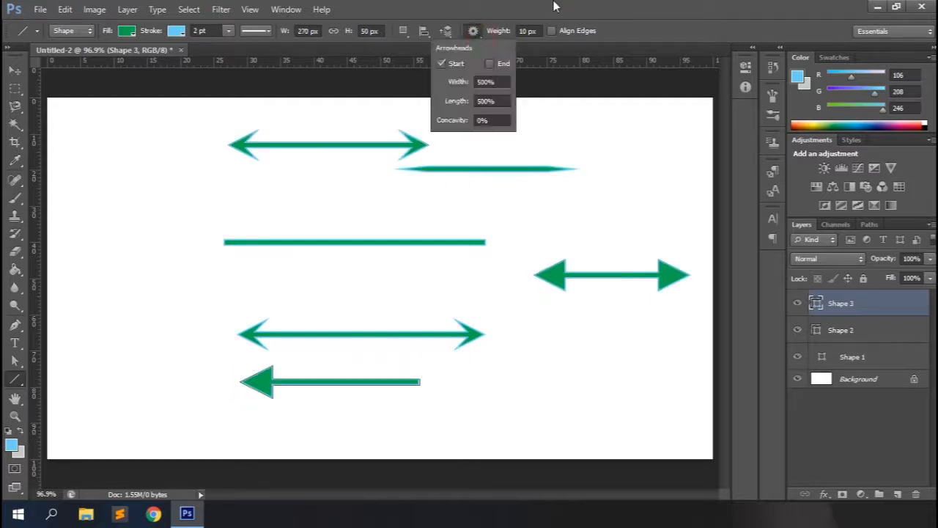
pyautogui.click(481, 120)
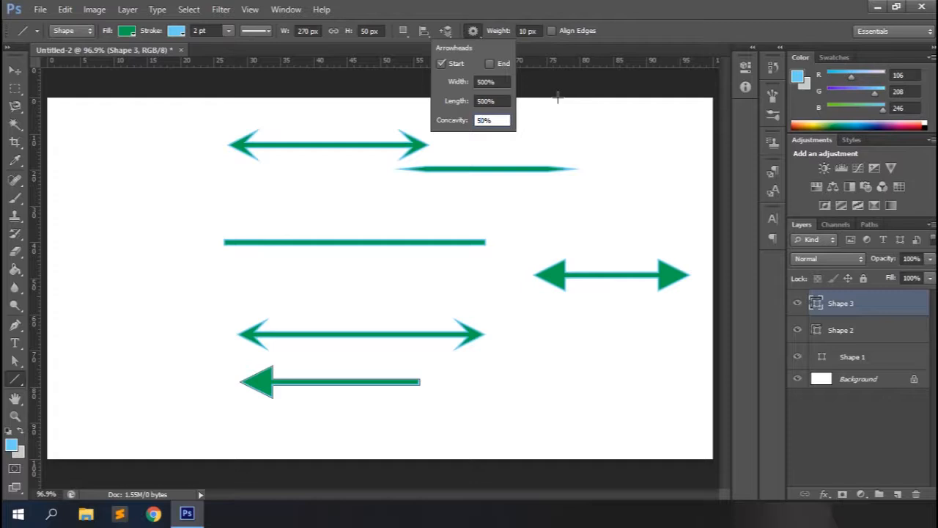
pyautogui.click(557, 97)
pyautogui.moveTo(518, 374); pyautogui.dragTo(665, 372)
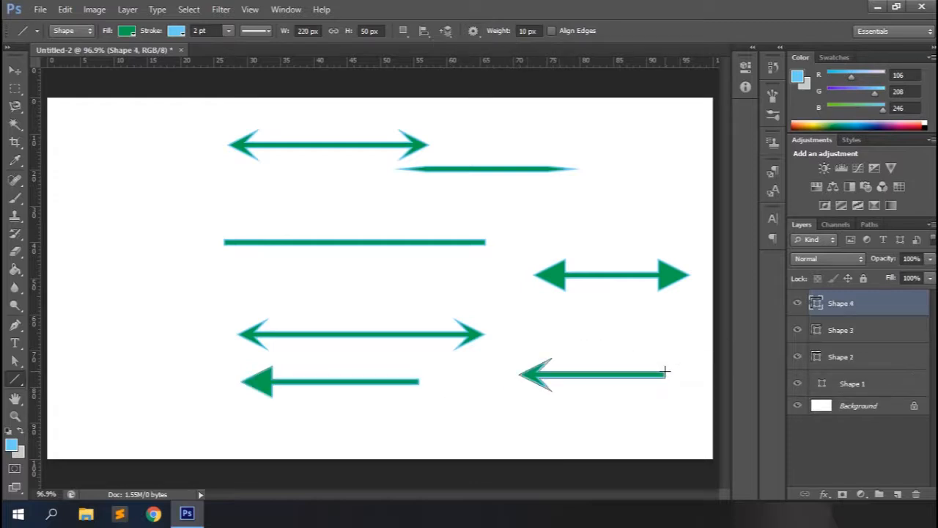
# - Delete all the line and arrow layers, leaving only the Background layer, and switch to the Custom Shape tool
pyautogui.keyDown('shift'); pyautogui.click(856, 382); pyautogui.keyUp('shift')
pyautogui.moveTo(856, 382); pyautogui.dragTo(916, 493)
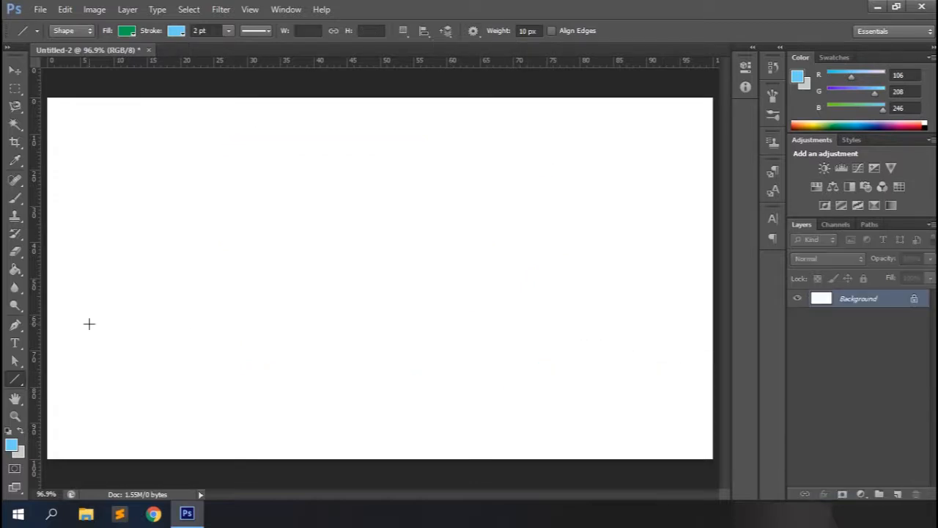
pyautogui.rightClick(11, 380)
pyautogui.click(81, 441)
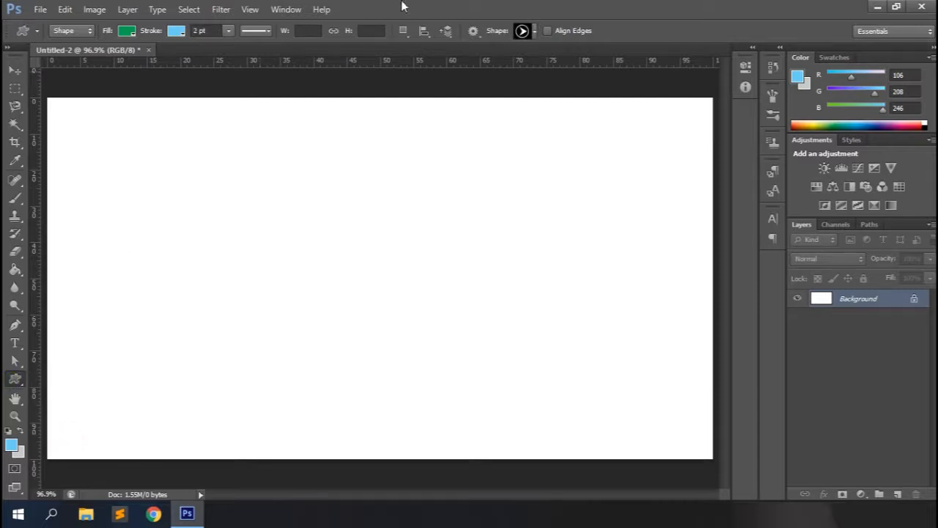
# - Replace the current custom shape presets with the All set and enlarge the shape picker
pyautogui.click(474, 31)
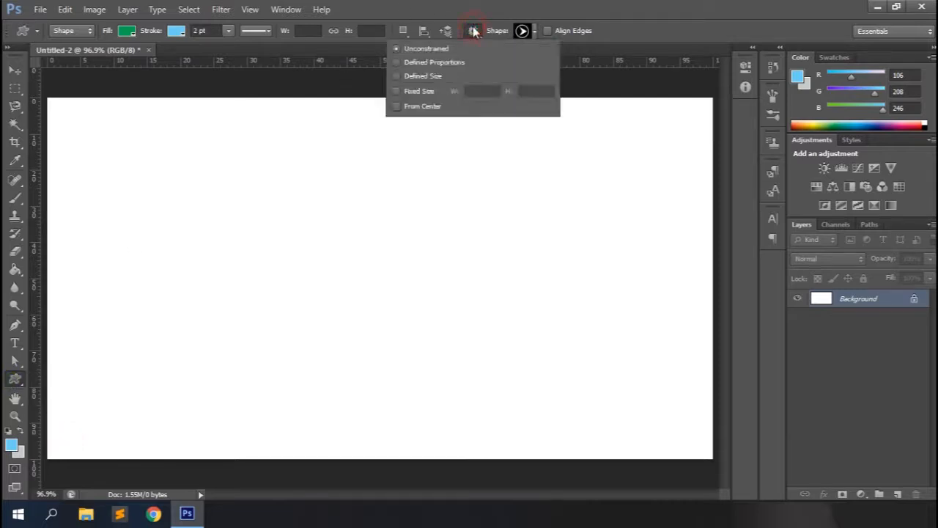
pyautogui.click(635, 5)
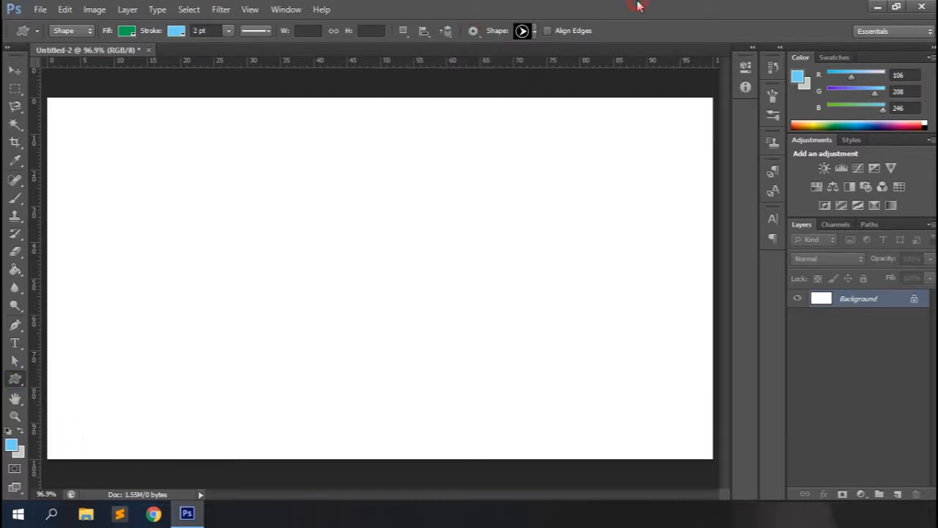
pyautogui.click(534, 31)
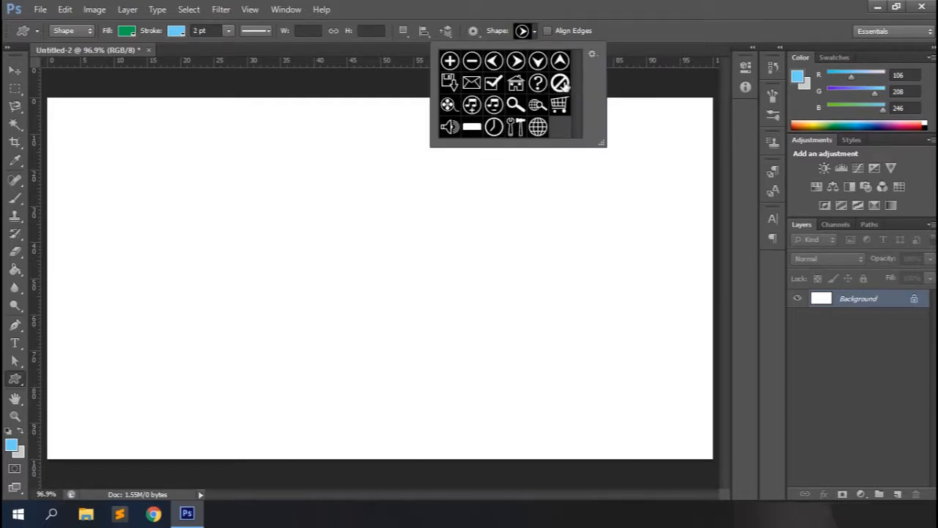
pyautogui.click(590, 55)
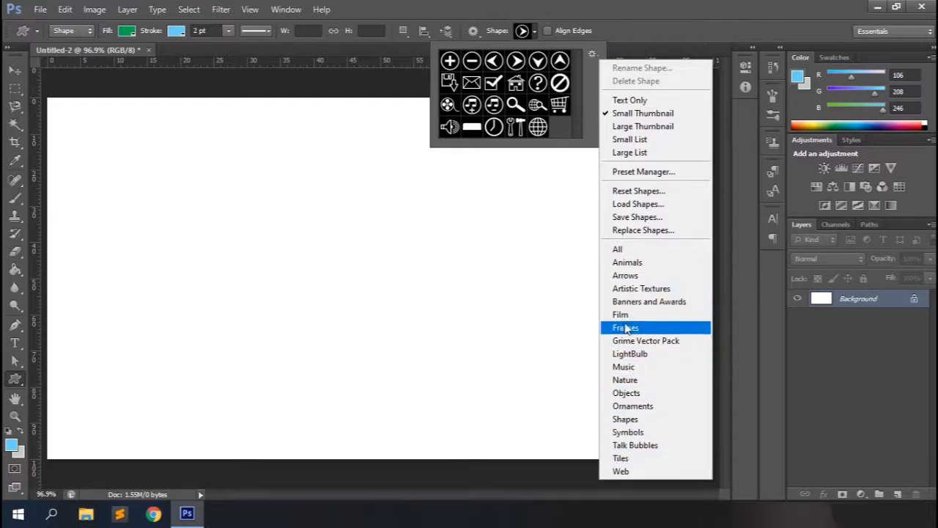
pyautogui.click(649, 250)
pyautogui.moveTo(434, 146); pyautogui.dragTo(440, 196)
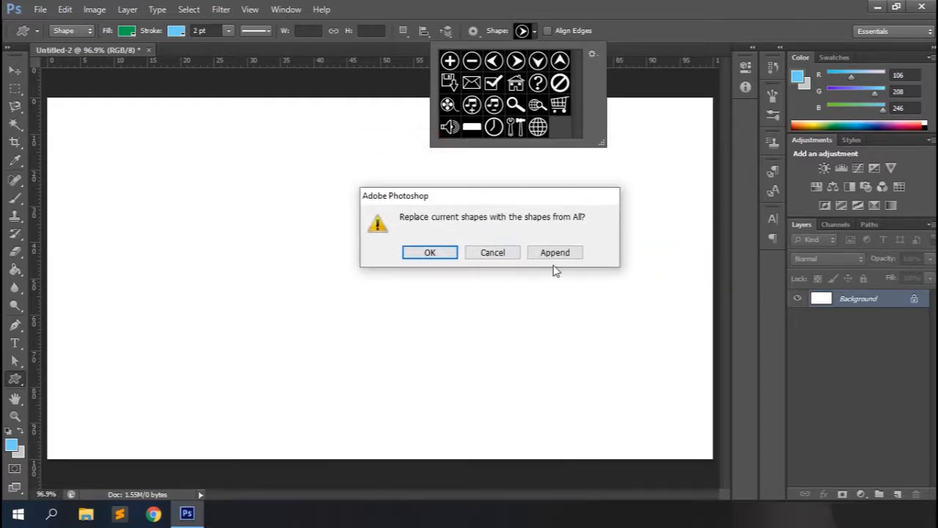
pyautogui.click(427, 251)
pyautogui.moveTo(603, 143); pyautogui.dragTo(608, 393)
pyautogui.moveTo(587, 130)
pyautogui.mouseDown()
pyautogui.moveTo(579, 362)
pyautogui.moveTo(581, 121)
pyautogui.mouseUp()
# - Choose the trophy custom shape and draw it about 242 by 232 px near the canvas centre
pyautogui.click(560, 213)
pyautogui.click(576, 6)
pyautogui.moveTo(288, 180); pyautogui.dragTo(503, 331)
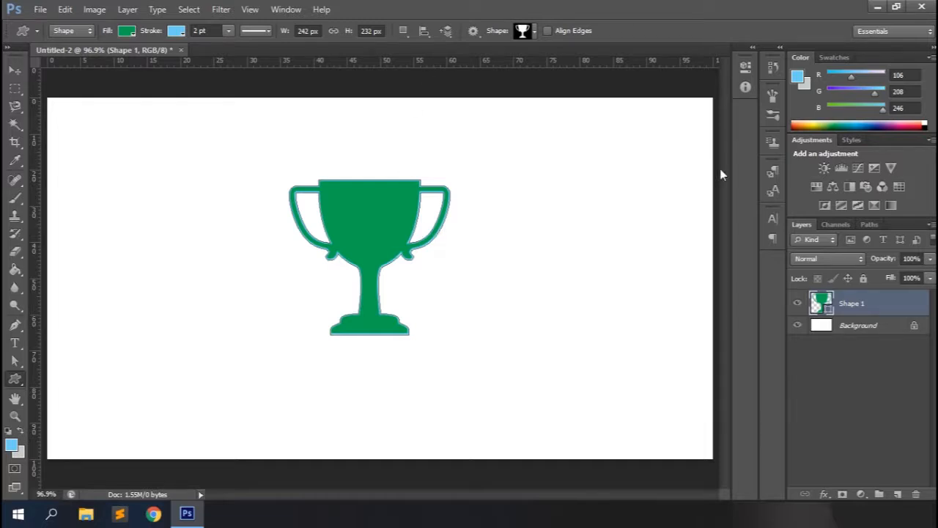
# - Delete the trophy layer and set the Pen tool to a black fill with no stroke
pyautogui.moveTo(865, 306); pyautogui.dragTo(917, 495)
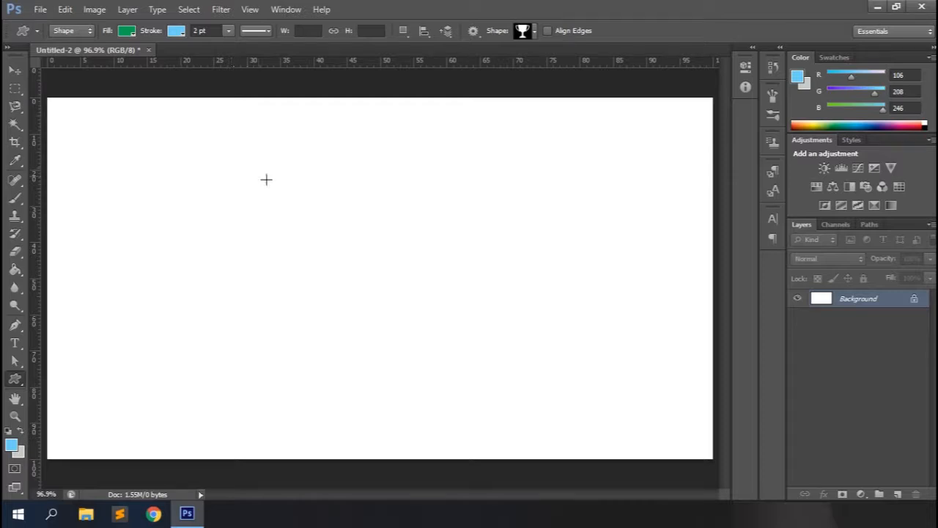
pyautogui.click(14, 326)
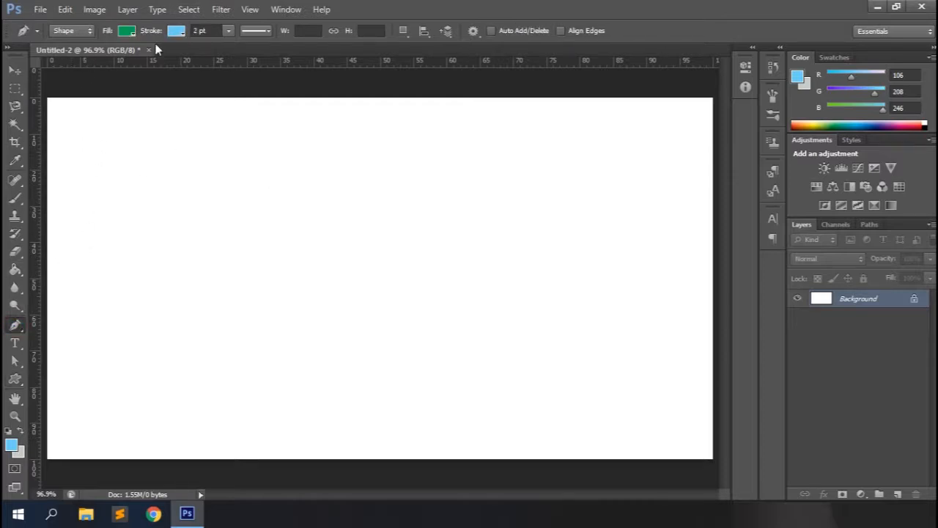
pyautogui.click(131, 32)
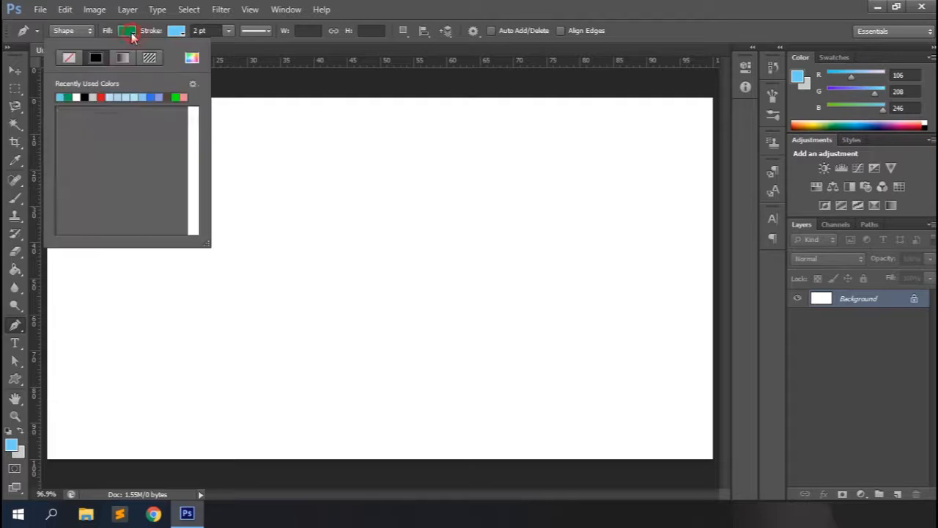
pyautogui.click(86, 94)
pyautogui.click(175, 31)
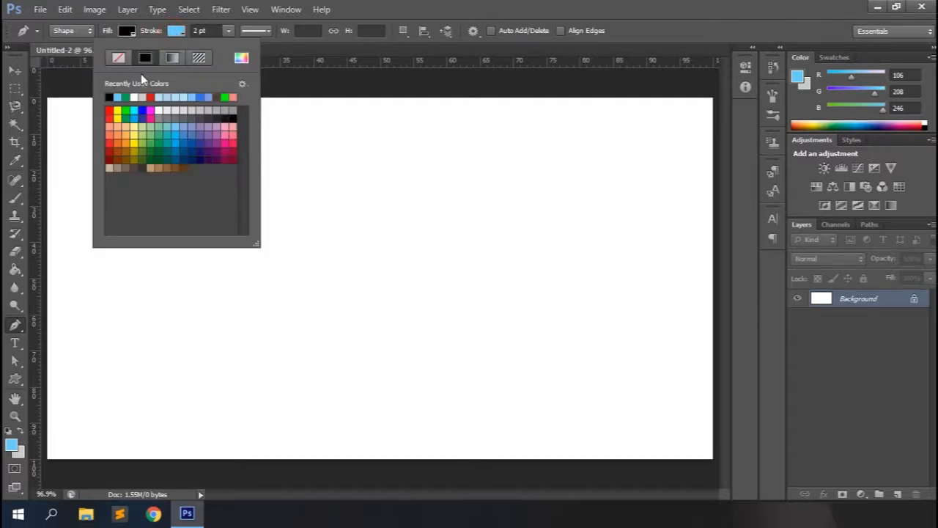
pyautogui.click(116, 59)
pyautogui.click(463, 6)
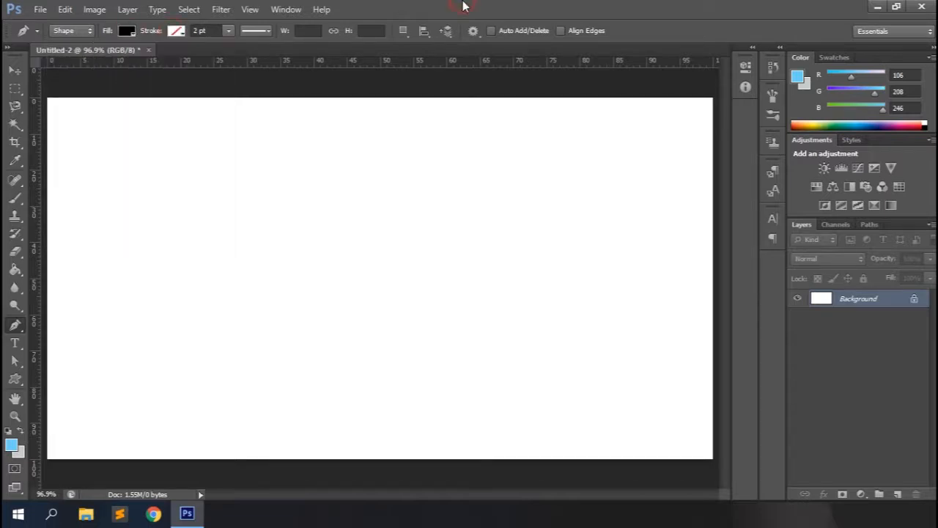
# - Draw a diagonal pen path about 184 by 182 px and bend it into a leaf with added anchor points
pyautogui.click(282, 300)
pyautogui.click(160, 173)
pyautogui.rightClick(15, 325)
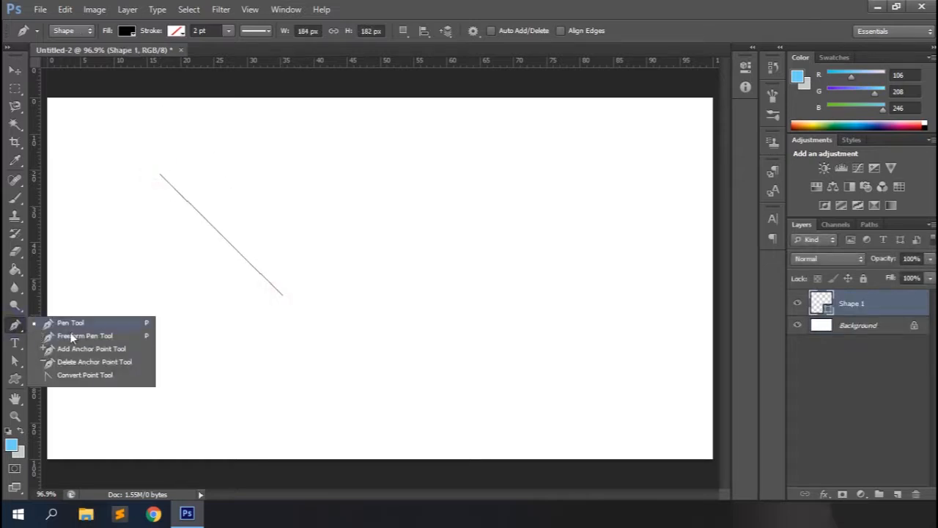
pyautogui.click(70, 346)
pyautogui.moveTo(218, 238); pyautogui.dragTo(191, 267)
pyautogui.moveTo(218, 235); pyautogui.dragTo(254, 208)
pyautogui.click(199, 182)
pyautogui.moveTo(201, 185); pyautogui.dragTo(198, 190)
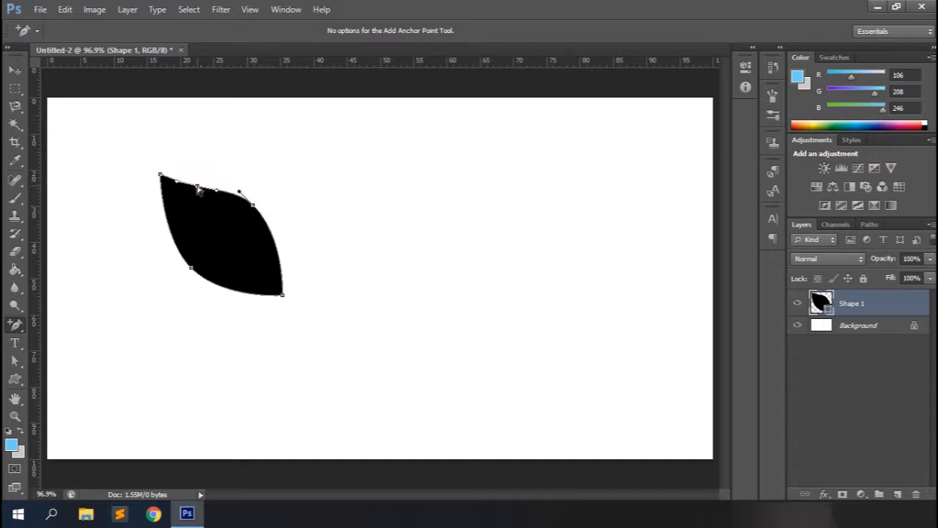
# - Set the Pen tool's path operation to Combine Shapes and draw a closed diagonal path rising rightward from the leaf's lower tip
pyautogui.rightClick(15, 324)
pyautogui.click(55, 317)
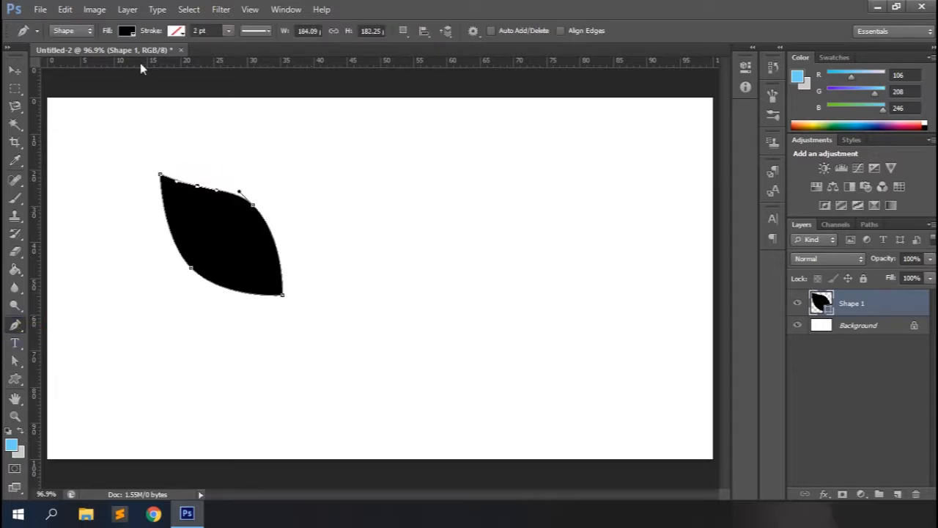
pyautogui.click(403, 30)
pyautogui.click(440, 61)
pyautogui.click(283, 293)
pyautogui.click(421, 200)
pyautogui.click(283, 294)
# - Add anchor points to the new path and pull them outward to form a second, mirrored leaf
pyautogui.rightClick(15, 325)
pyautogui.click(81, 348)
pyautogui.click(355, 245)
pyautogui.moveTo(354, 245); pyautogui.dragTo(373, 284)
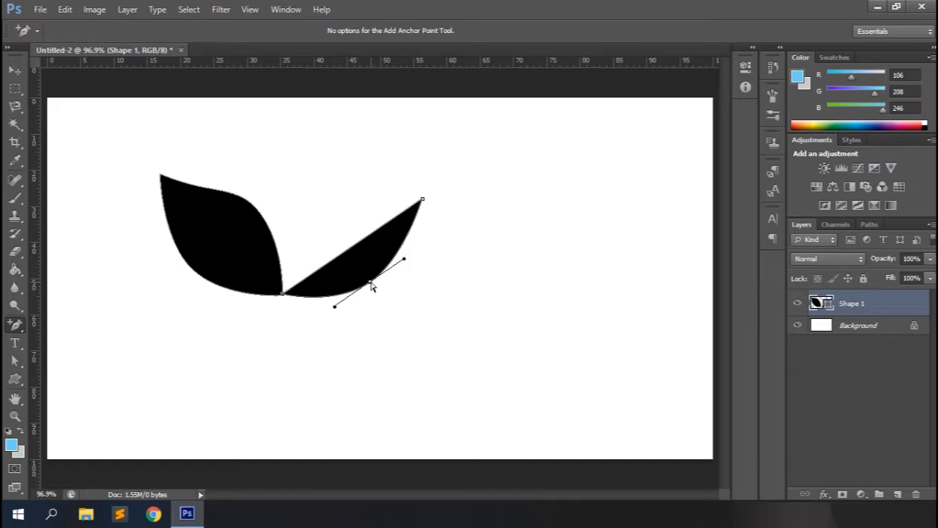
pyautogui.moveTo(354, 247); pyautogui.dragTo(327, 208)
pyautogui.moveTo(403, 236); pyautogui.dragTo(401, 234)
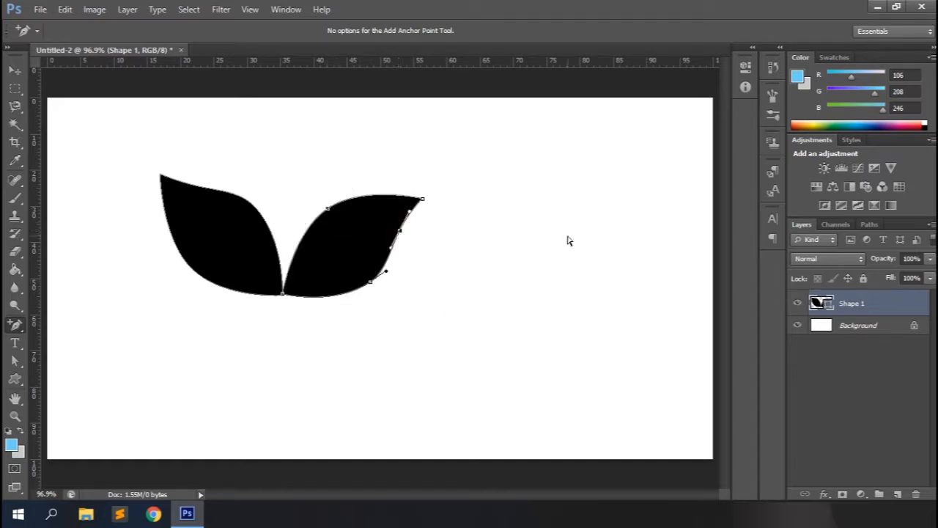
# - Set the path operation to Subtract Front Shape and cut a thin curved vein into the left leaf from the shared tip
pyautogui.rightClick(19, 327)
pyautogui.click(59, 321)
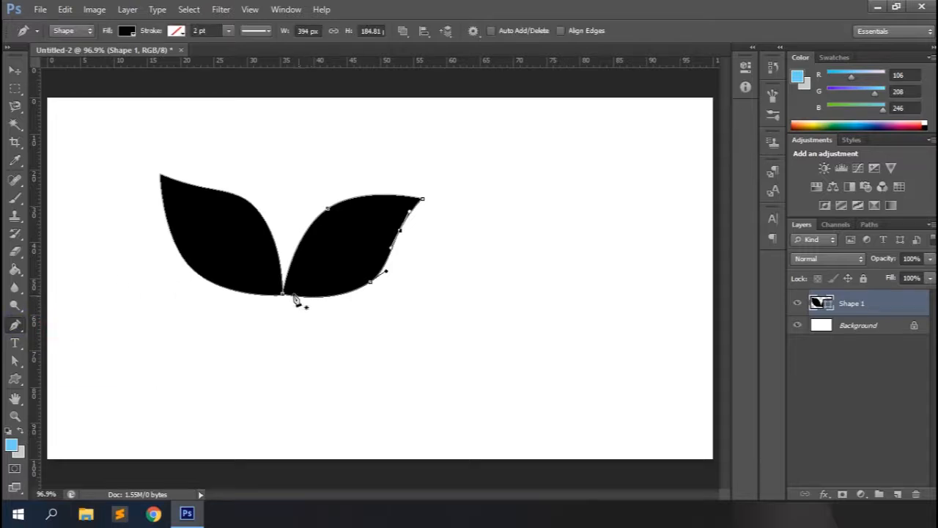
pyautogui.click(402, 30)
pyautogui.click(403, 31)
pyautogui.click(402, 31)
pyautogui.click(423, 74)
pyautogui.hotkey('ctrl', 'z')
pyautogui.moveTo(283, 297); pyautogui.dragTo(221, 239)
pyautogui.moveTo(14, 325); pyautogui.dragTo(81, 347)
pyautogui.moveTo(248, 267); pyautogui.dragTo(244, 266)
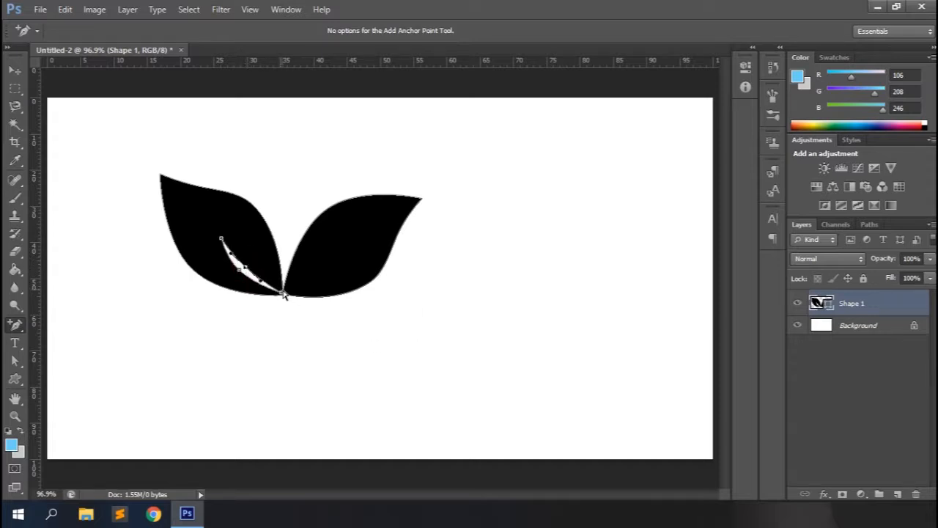
# - Cut a matching thin curved vein into the right leaf, starting from the shared tip
pyautogui.rightClick(14, 325)
pyautogui.click(45, 321)
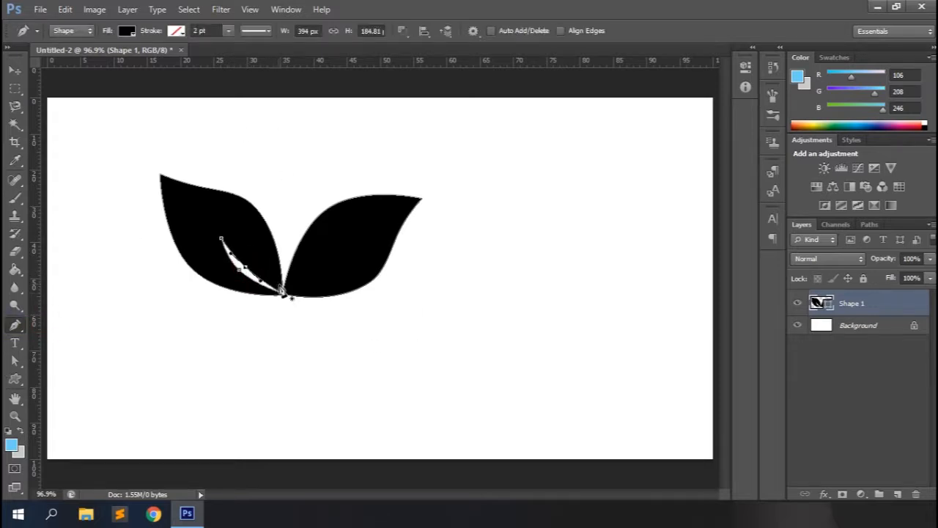
pyautogui.moveTo(286, 298); pyautogui.dragTo(353, 245)
pyautogui.rightClick(16, 326)
pyautogui.click(70, 348)
pyautogui.click(323, 266)
pyautogui.moveTo(323, 266)
pyautogui.mouseDown()
pyautogui.moveTo(328, 277)
pyautogui.moveTo(321, 274)
pyautogui.mouseUp()
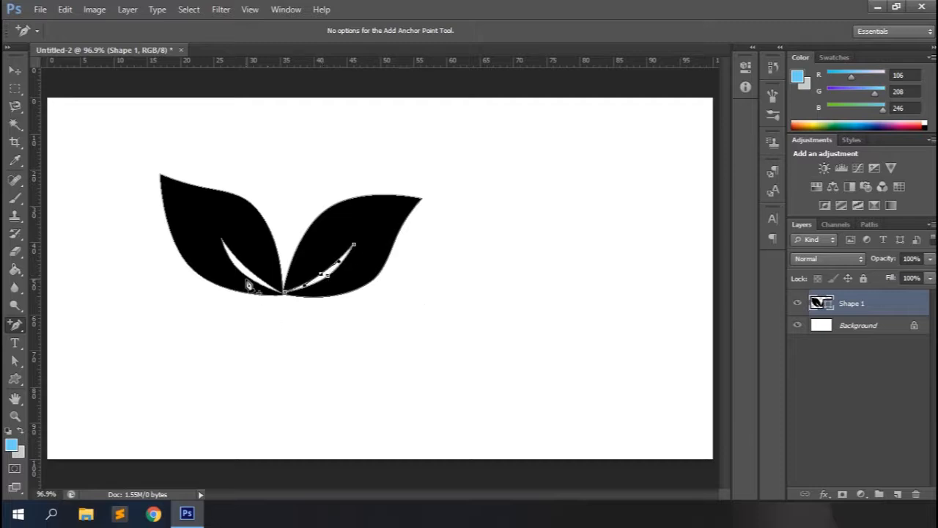
# - Define the two-leaf drawing as a custom shape named "leaves"
pyautogui.click(71, 8)
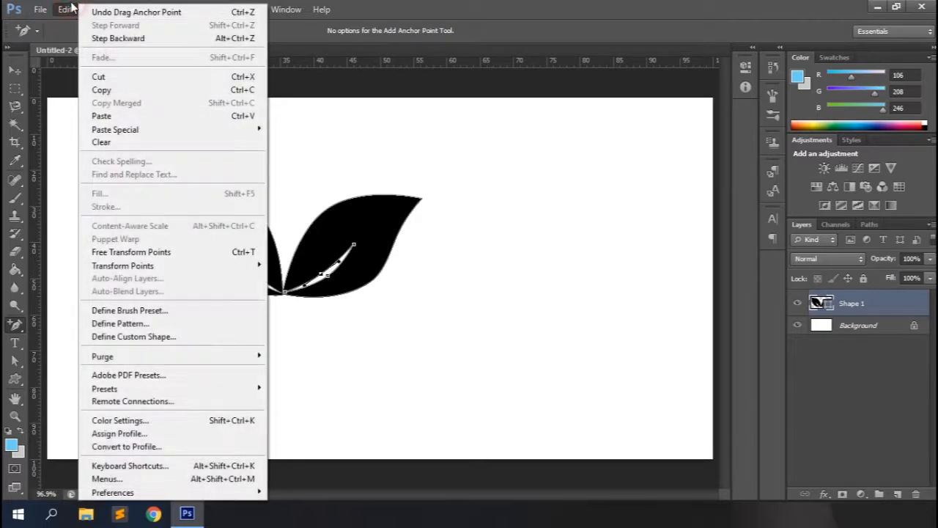
pyautogui.click(525, 13)
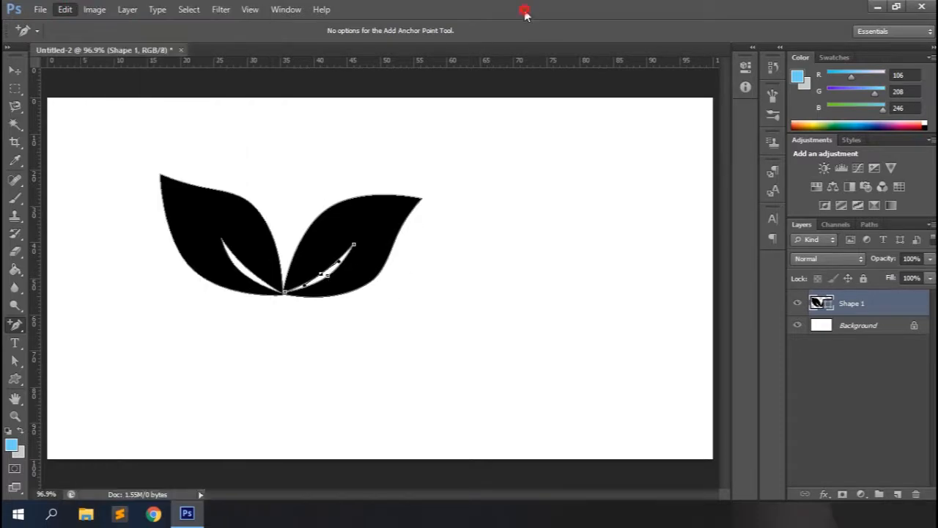
pyautogui.rightClick(334, 270)
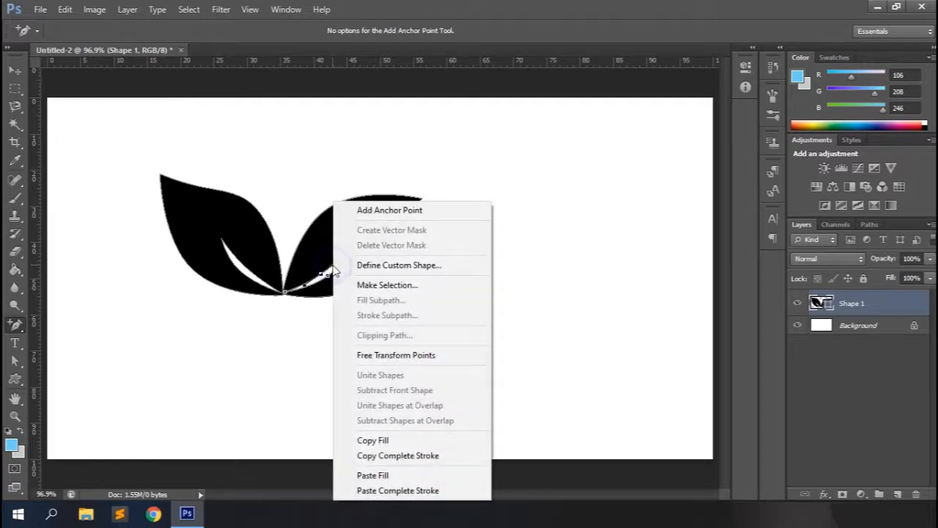
pyautogui.click(382, 265)
pyautogui.write('leaves')
pyautogui.press('Return')
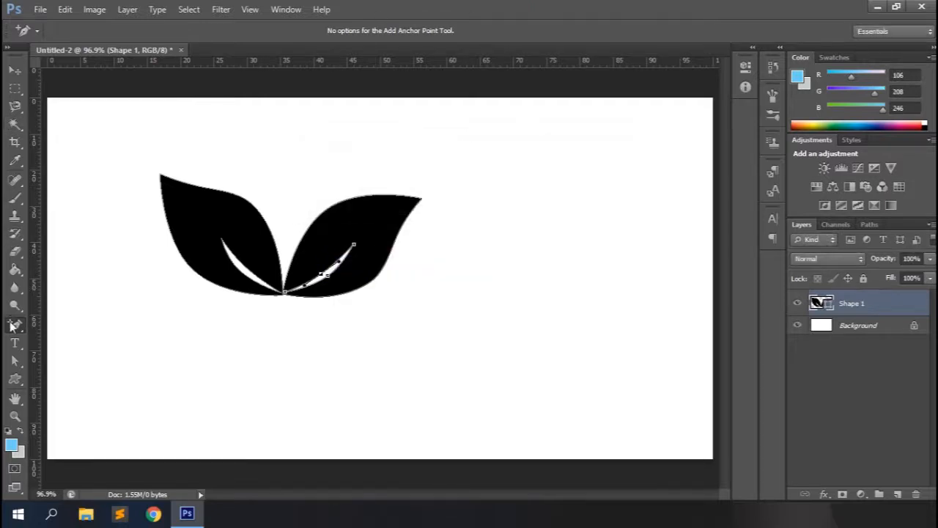
# - Replace the original leaf drawing with the saved "leaves" custom shape, drawn about 301 by 141 px near the canvas centre
pyautogui.click(14, 378)
pyautogui.moveTo(843, 302); pyautogui.dragTo(915, 494)
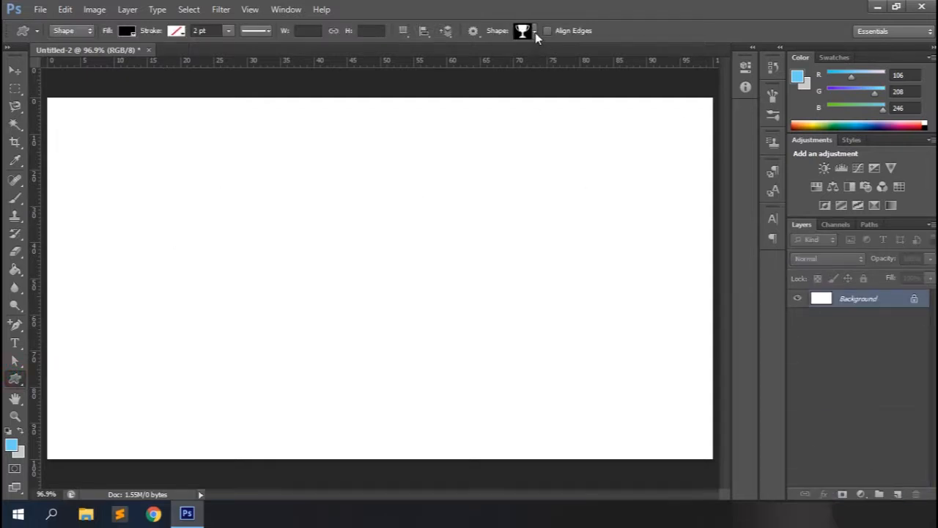
pyautogui.click(534, 31)
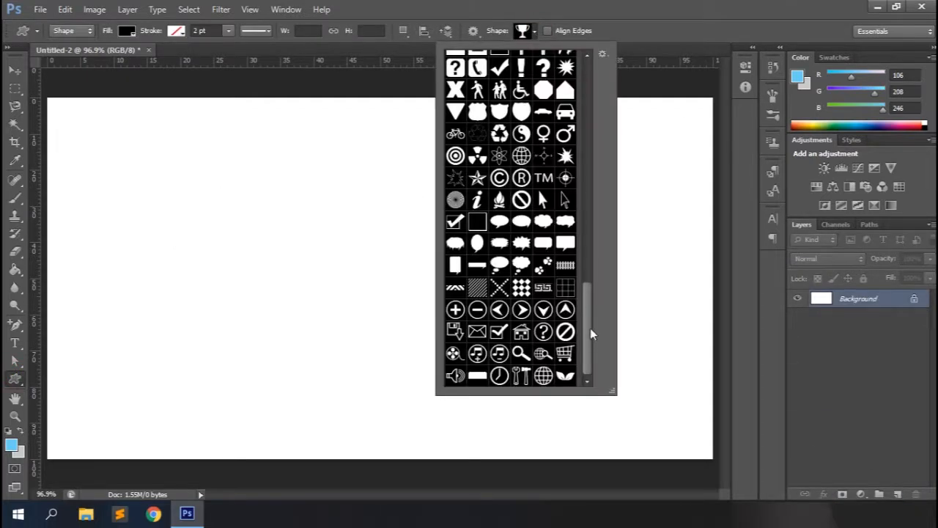
pyautogui.click(567, 378)
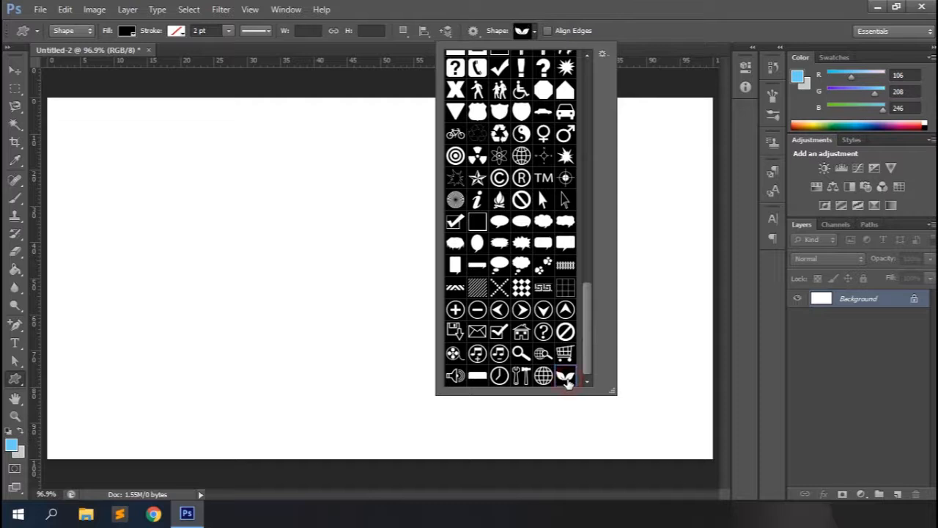
pyautogui.click(645, 6)
pyautogui.moveTo(302, 233); pyautogui.dragTo(500, 344)
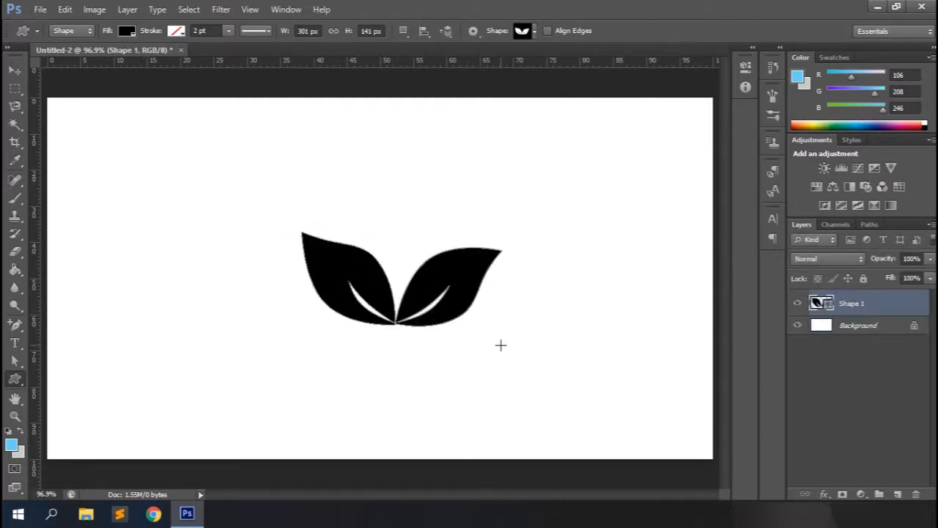
# - Change the leaves' fill from black to a medium green and select the Background layer
pyautogui.click(131, 32)
pyautogui.click(83, 92)
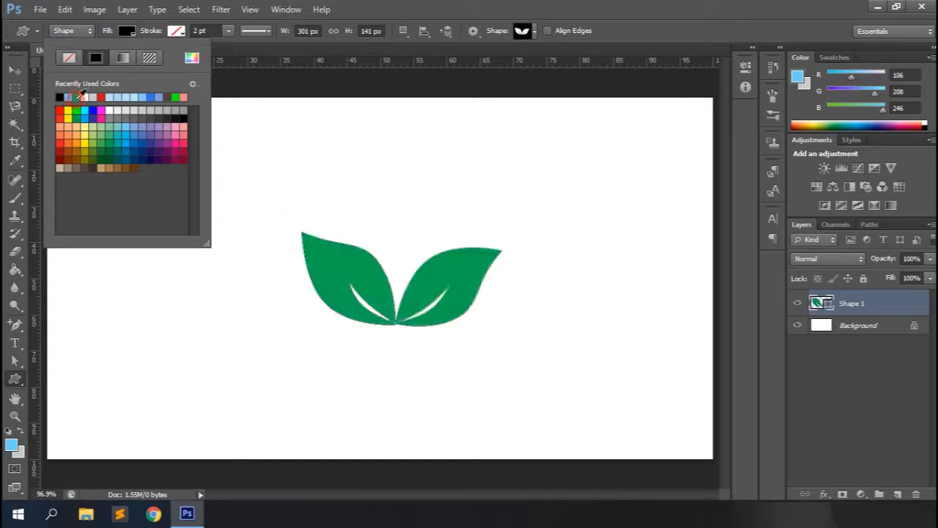
pyautogui.click(672, 35)
pyautogui.doubleClick(820, 303)
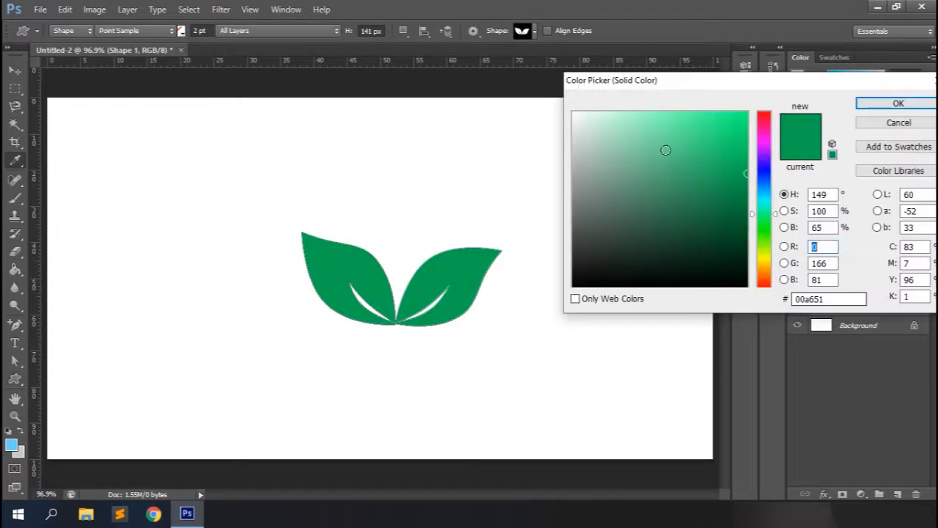
pyautogui.click(759, 228)
pyautogui.moveTo(706, 153); pyautogui.dragTo(702, 163)
pyautogui.click(905, 103)
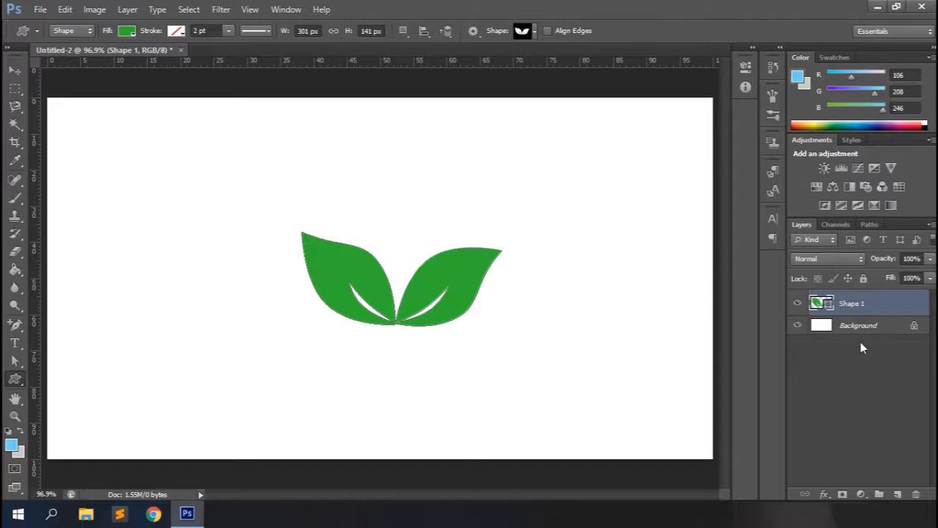
pyautogui.click(859, 329)
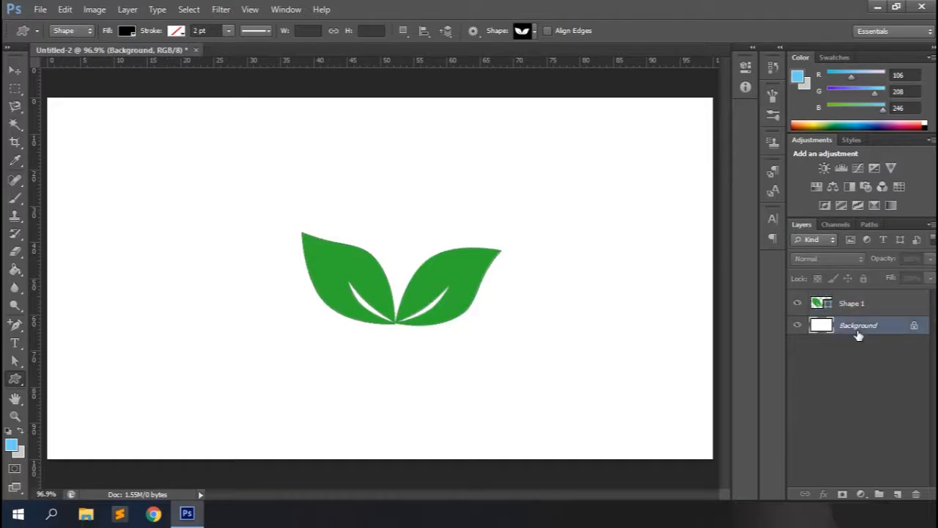
# - Explore the leaves with the Hand tool, zooming to 300%, panning and trying its Fill Screen, Print Size, Fit Screen and Actual Pixels views
pyautogui.click(15, 399)
pyautogui.keyDown('ctrl'); pyautogui.click(304, 230); pyautogui.keyUp('ctrl')
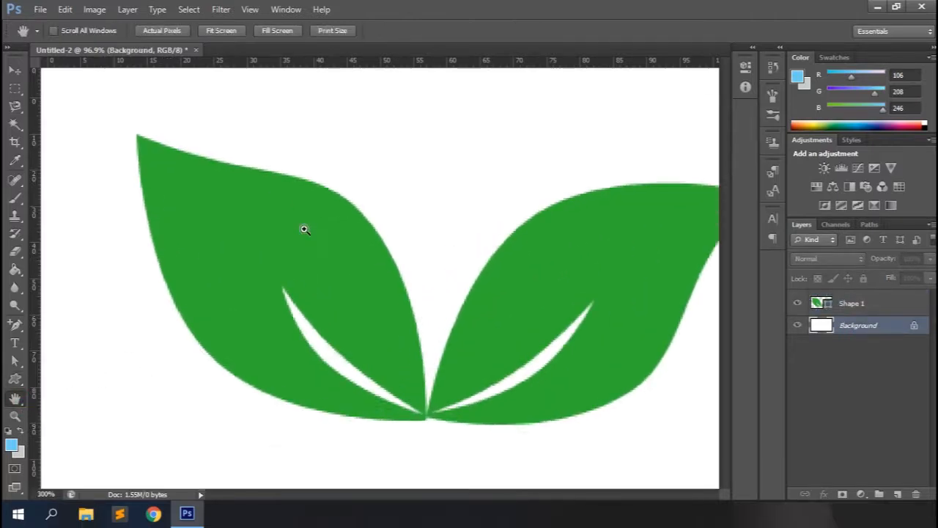
pyautogui.keyDown('alt'); pyautogui.click(304, 229); pyautogui.keyUp('alt')
pyautogui.moveTo(372, 243); pyautogui.dragTo(306, 335)
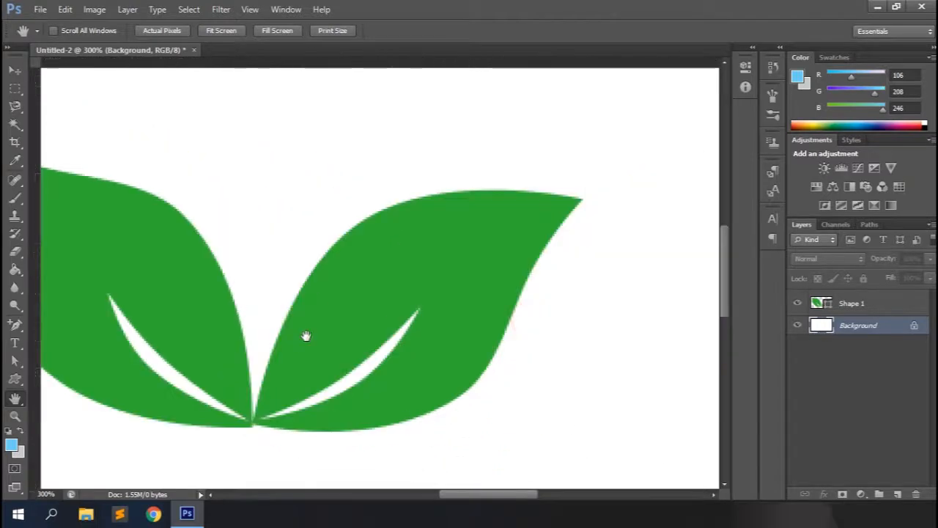
pyautogui.moveTo(88, 73); pyautogui.dragTo(440, 139)
pyautogui.moveTo(276, 100); pyautogui.dragTo(83, 34)
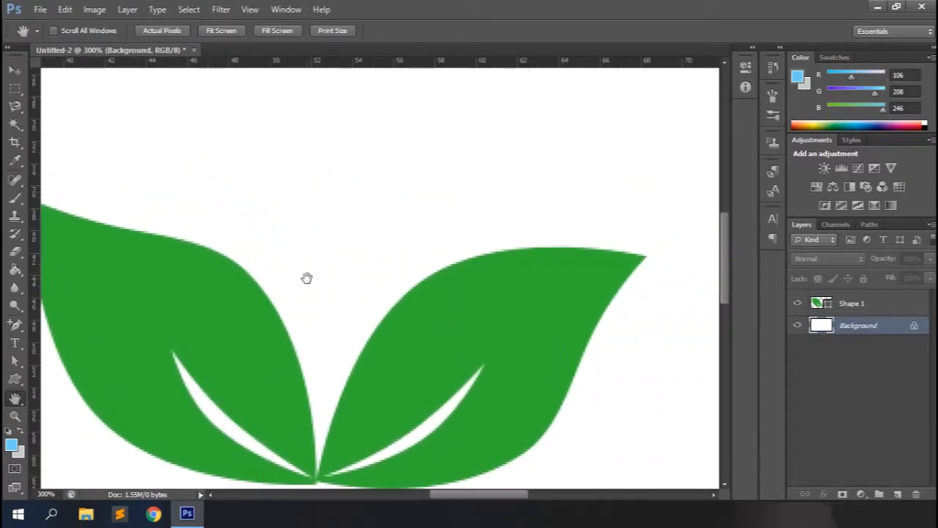
pyautogui.click(284, 33)
pyautogui.click(327, 31)
pyautogui.click(233, 33)
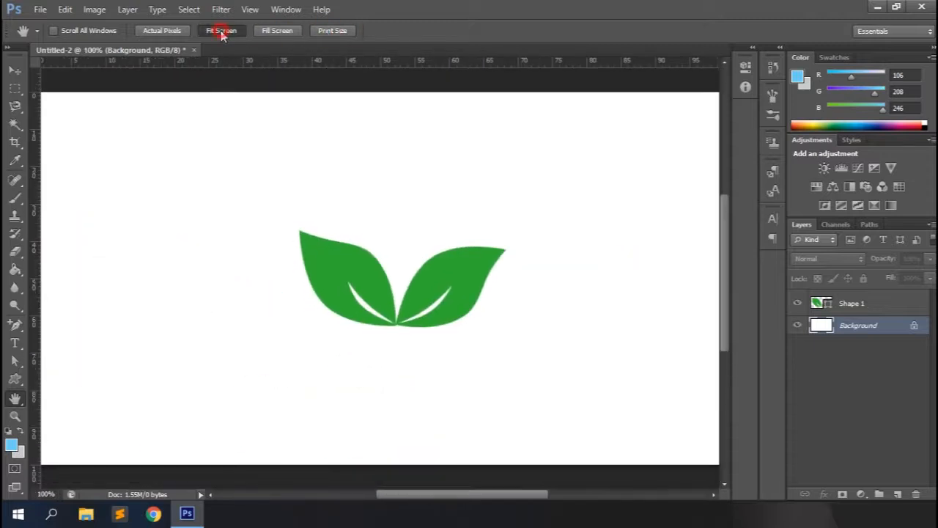
pyautogui.click(178, 33)
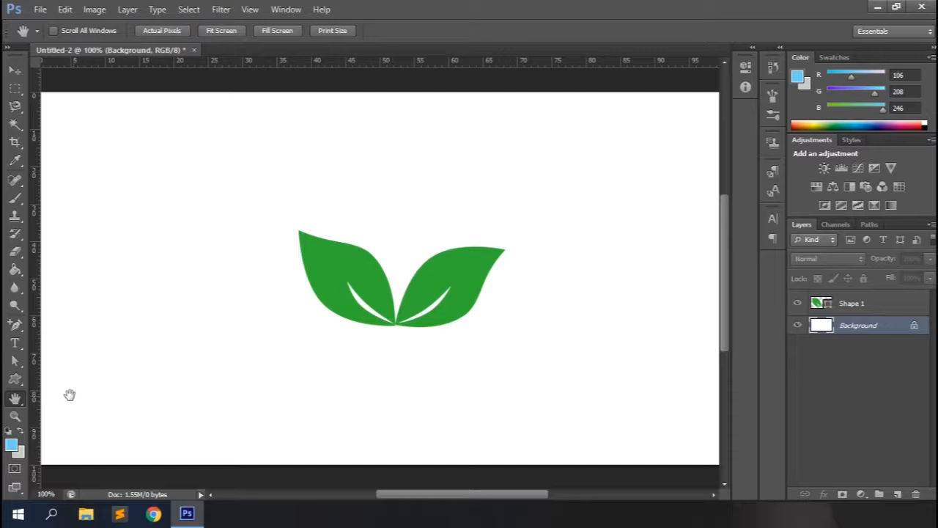
# - Enlarge the left leaf to 400% with the Zoom tool
pyautogui.click(15, 414)
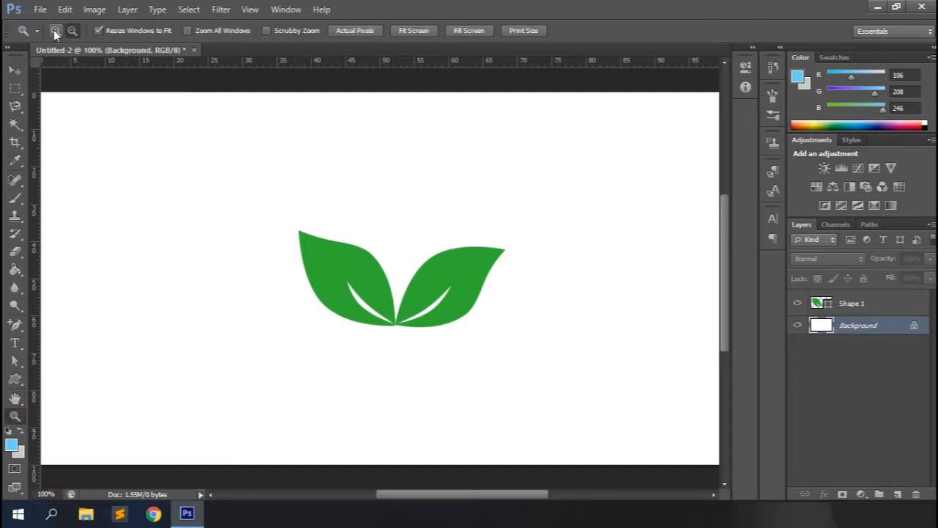
pyautogui.click(352, 251)
pyautogui.click(352, 250)
pyautogui.click(353, 252)
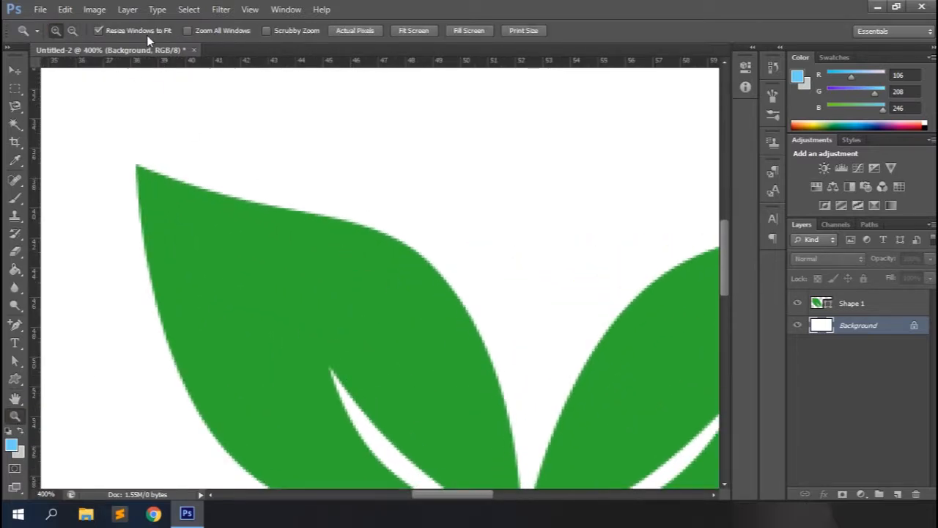
# - Try the Zoom All Windows and Scrubby Zoom options, scrubbing over the leaves to zoom in and out
pyautogui.click(187, 31)
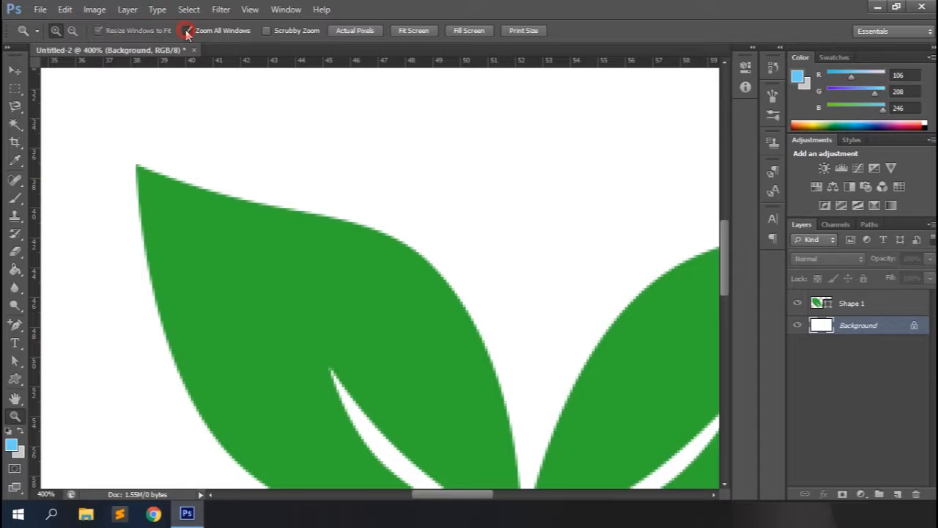
pyautogui.click(266, 31)
pyautogui.moveTo(345, 226); pyautogui.dragTo(439, 255)
pyautogui.moveTo(578, 259); pyautogui.dragTo(404, 256)
# - Compare the Zoom tool's Actual Pixels, Fit Screen, Fill Screen and Print Size views
pyautogui.click(353, 32)
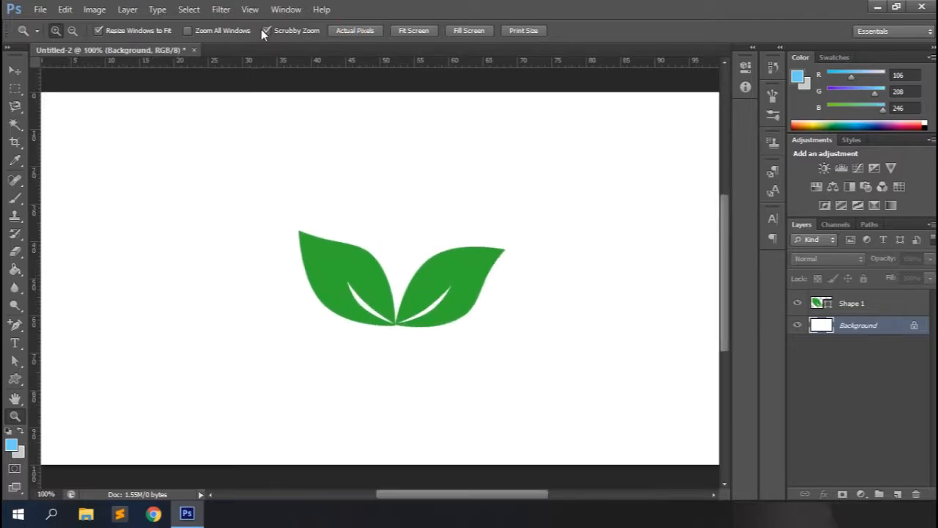
pyautogui.click(409, 33)
pyautogui.click(480, 31)
pyautogui.click(515, 31)
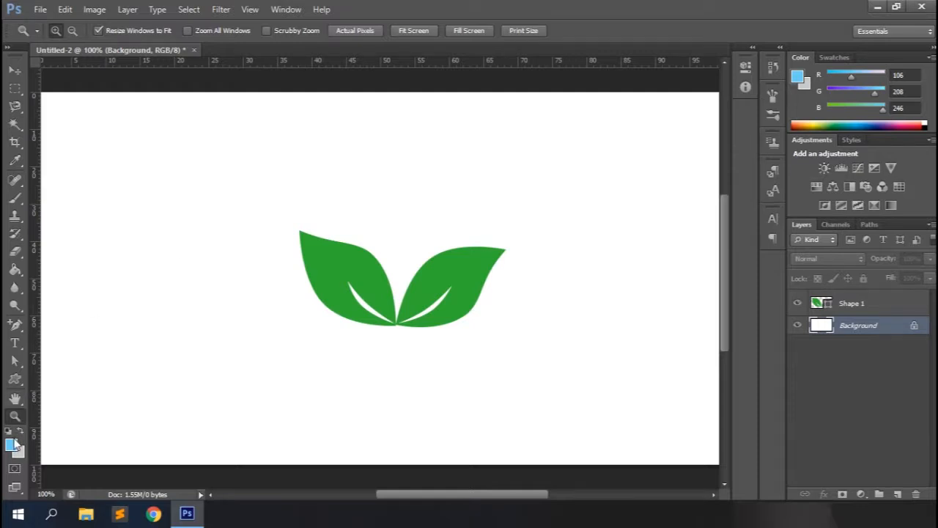
# - Swap the foreground and background colours back and forth, and turn on Quick Mask mode
pyautogui.click(23, 432)
pyautogui.click(23, 432)
pyautogui.click(24, 433)
pyautogui.click(24, 433)
pyautogui.click(16, 470)
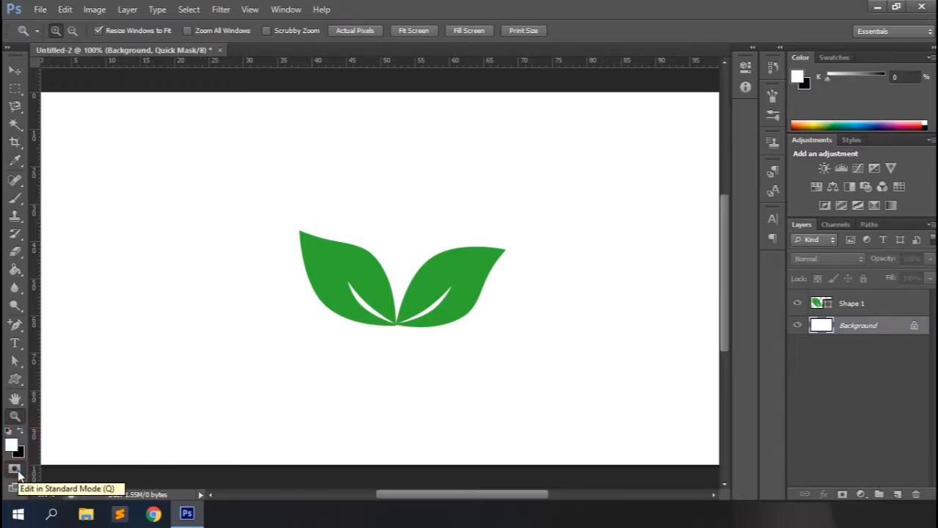
# - Rasterize the leaves layer and make a rectangular marquee selection around both leaves
pyautogui.rightClick(858, 308)
pyautogui.click(740, 125)
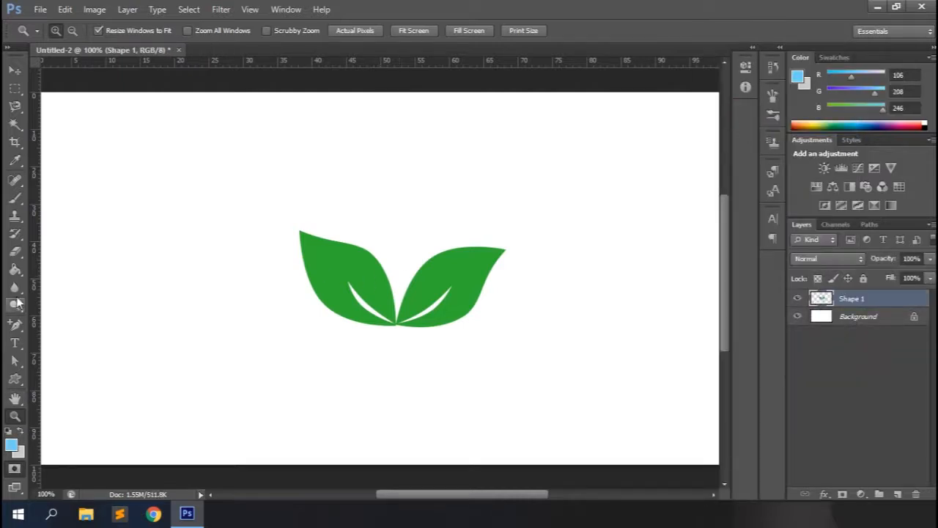
pyautogui.click(14, 88)
pyautogui.hotkey('ctrl', '-')
pyautogui.moveTo(310, 224); pyautogui.dragTo(474, 335)
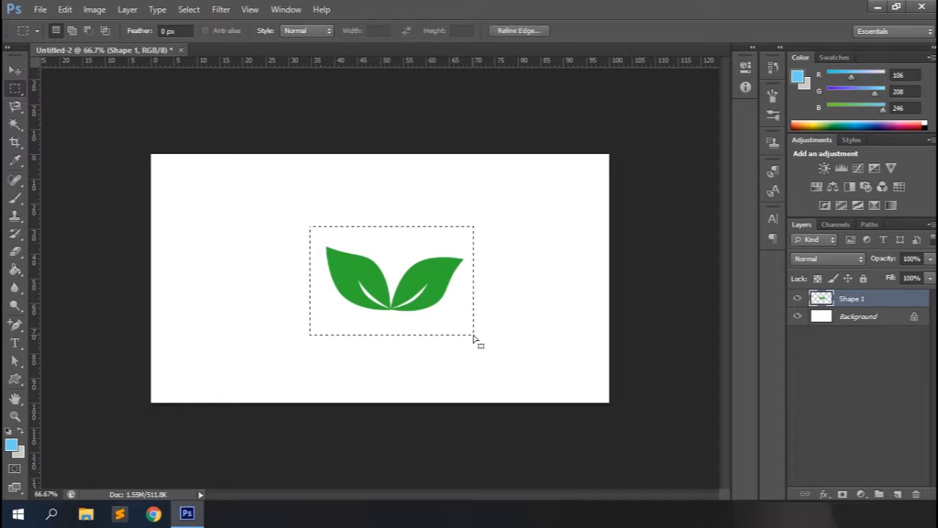
# - Enter Quick Mask mode and paint white with the 100 px brush to extend the selection at its lower-left corner
pyautogui.click(13, 469)
pyautogui.click(16, 197)
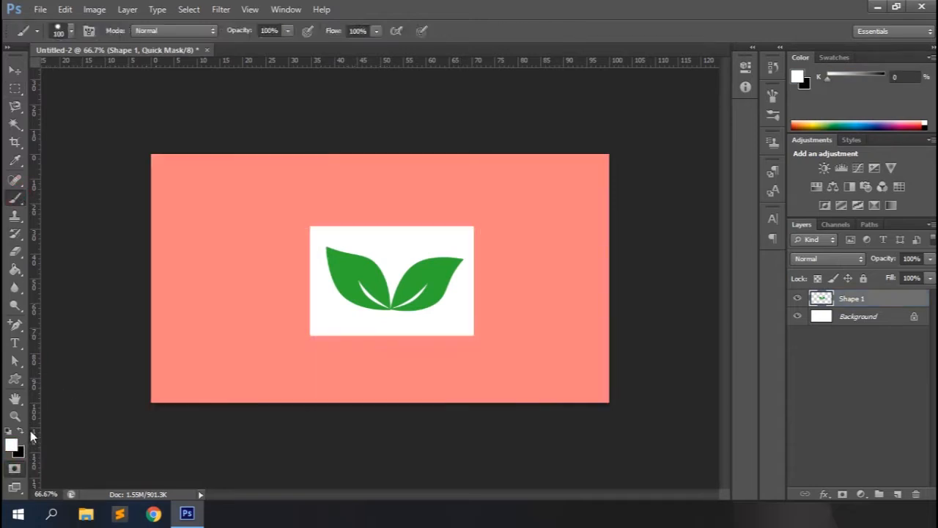
pyautogui.moveTo(295, 297); pyautogui.dragTo(324, 320)
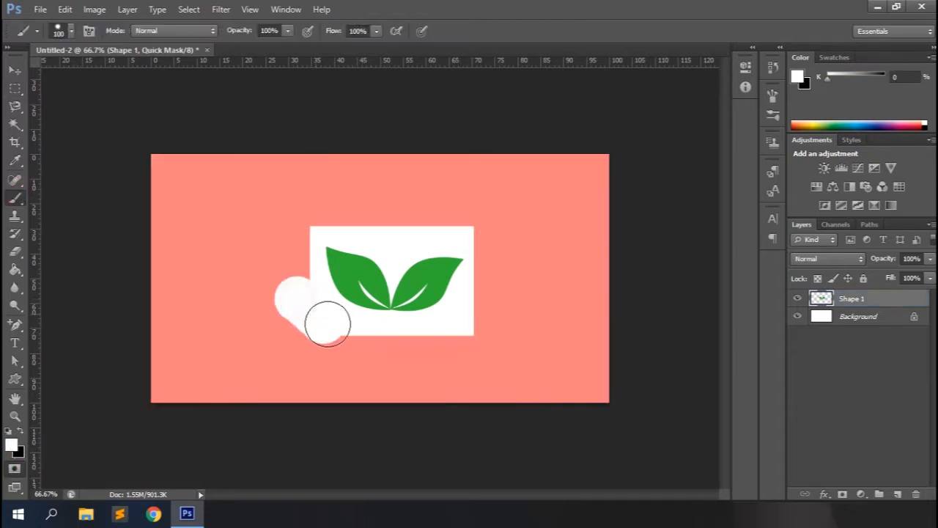
# - Paint black closely around the leaves to tighten the mask, return to standard mode and deselect
pyautogui.click(21, 430)
pyautogui.moveTo(271, 289)
pyautogui.mouseDown()
pyautogui.moveTo(332, 327)
pyautogui.moveTo(263, 321)
pyautogui.moveTo(362, 340)
pyautogui.moveTo(312, 311)
pyautogui.moveTo(300, 240)
pyautogui.moveTo(361, 211)
pyautogui.moveTo(334, 217)
pyautogui.moveTo(400, 237)
pyautogui.moveTo(473, 235)
pyautogui.moveTo(485, 269)
pyautogui.moveTo(467, 303)
pyautogui.moveTo(426, 337)
pyautogui.moveTo(355, 333)
pyautogui.moveTo(324, 315)
pyautogui.moveTo(298, 249)
pyautogui.moveTo(308, 225)
pyautogui.moveTo(362, 225)
pyautogui.moveTo(405, 243)
pyautogui.moveTo(443, 233)
pyautogui.moveTo(492, 247)
pyautogui.mouseUp()
pyautogui.click(13, 470)
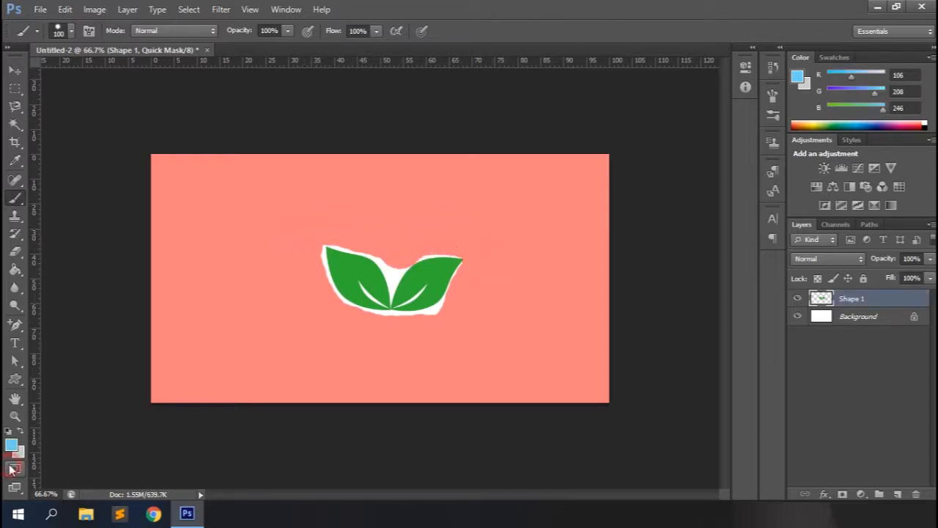
pyautogui.hotkey('ctrl', 'd')
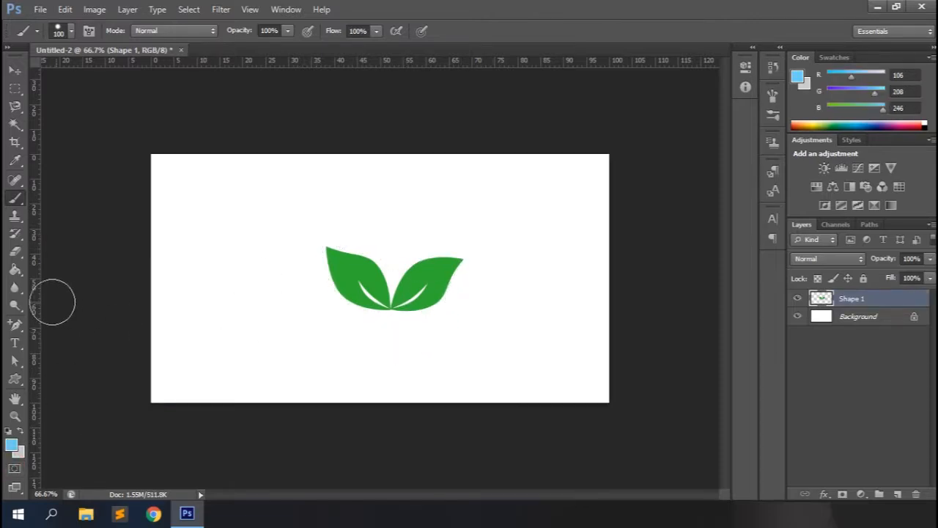
# - Preview the canvas in Full Screen Mode with Menu Bar and in Full Screen Mode, and return to Standard Screen Mode
pyautogui.click(16, 488)
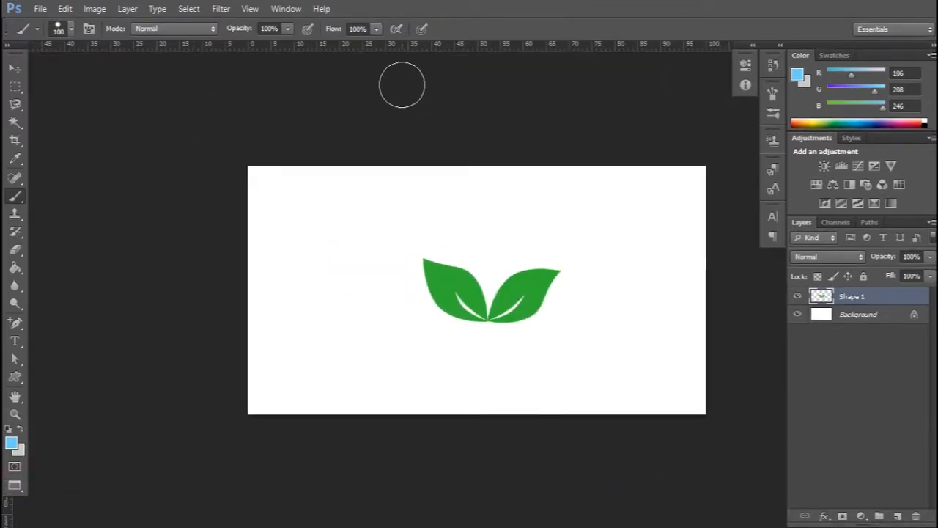
pyautogui.click(13, 487)
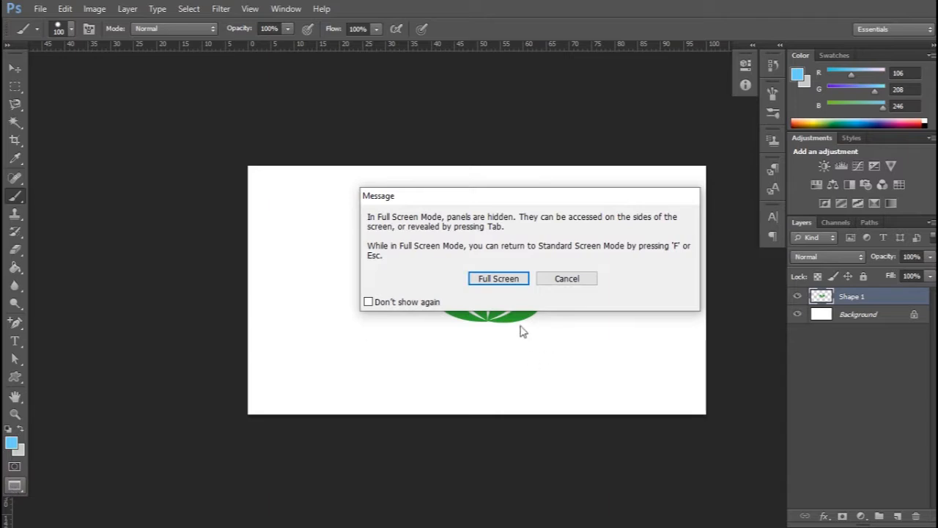
pyautogui.click(488, 279)
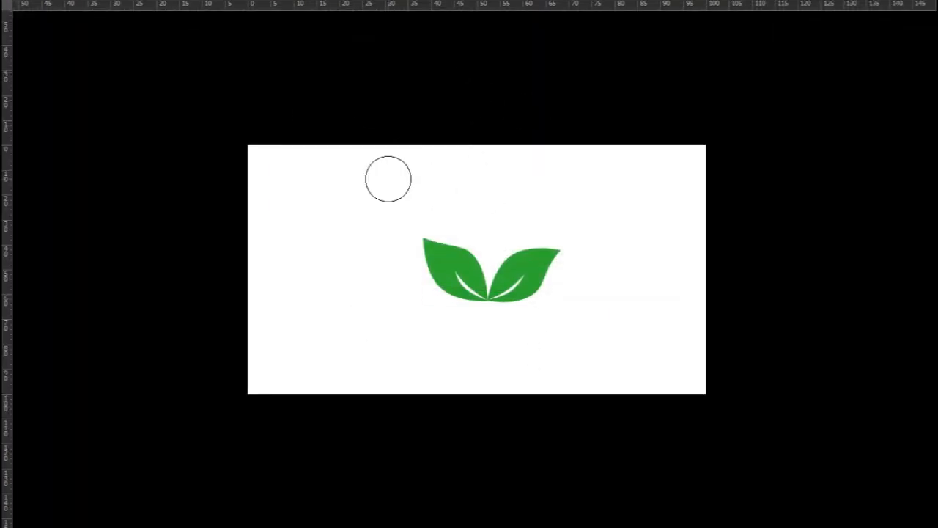
pyautogui.press('Escape')
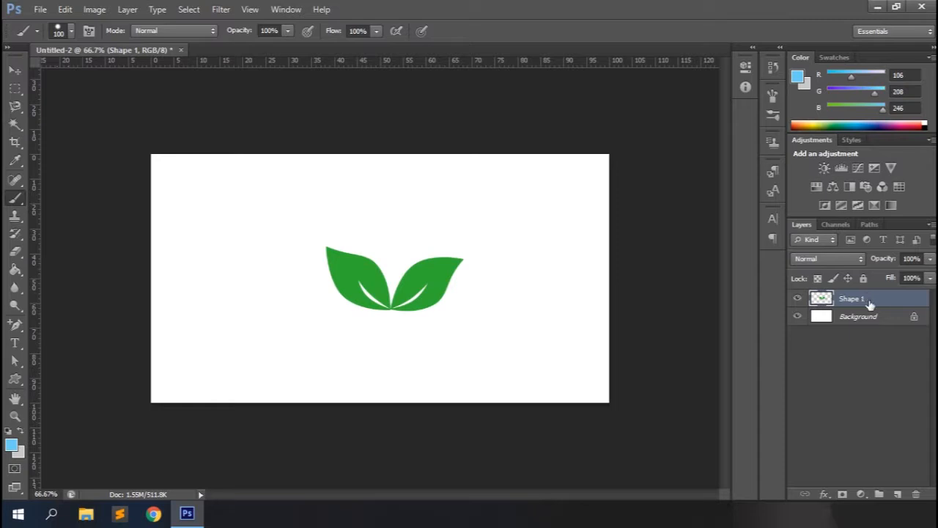
# - Replace the leaves layer with a large five-point star custom shape positioned around the middle of the canvas
pyautogui.moveTo(859, 301); pyautogui.dragTo(916, 494)
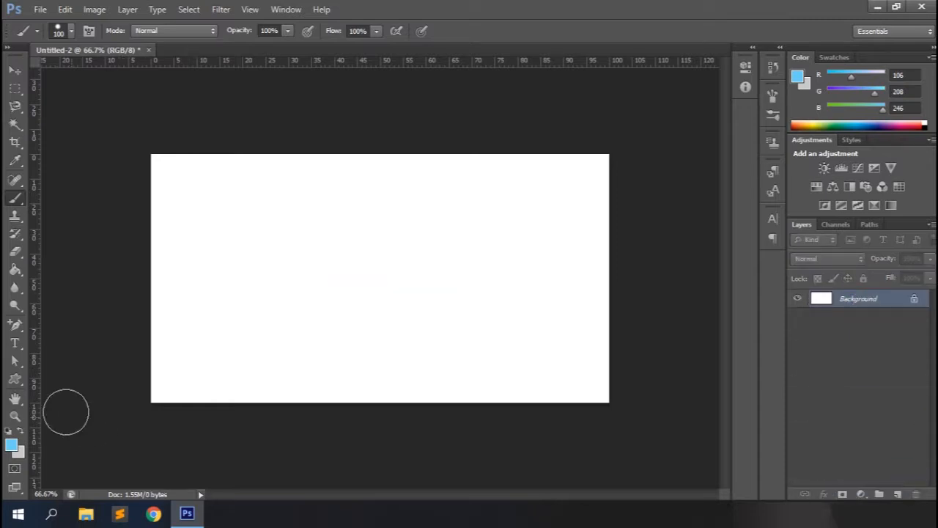
pyautogui.click(15, 379)
pyautogui.click(536, 31)
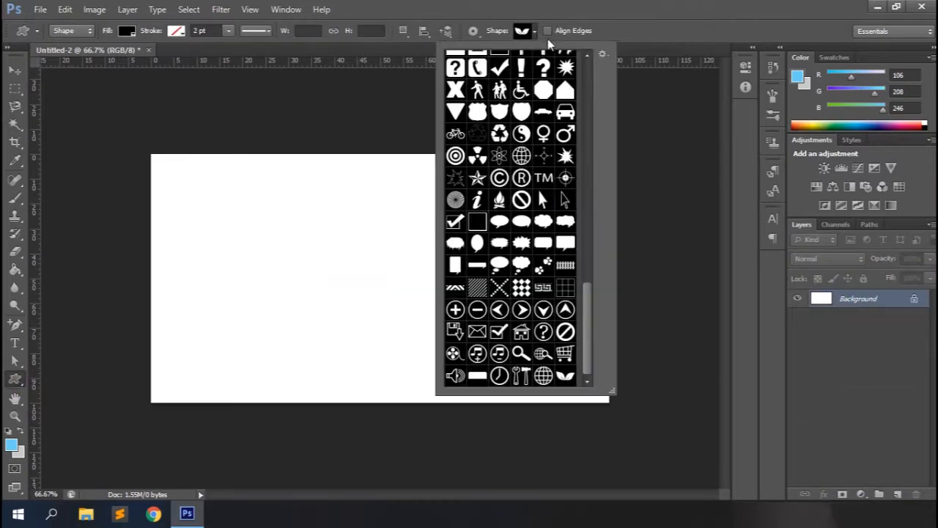
pyautogui.moveTo(585, 324); pyautogui.dragTo(587, 233)
pyautogui.click(565, 239)
pyautogui.click(626, 23)
pyautogui.moveTo(327, 216); pyautogui.dragTo(497, 386)
pyautogui.click(17, 70)
pyautogui.moveTo(417, 291); pyautogui.dragTo(380, 254)
# - Set the star's fill to yellow #ffe153 and duplicate its layer
pyautogui.doubleClick(821, 302)
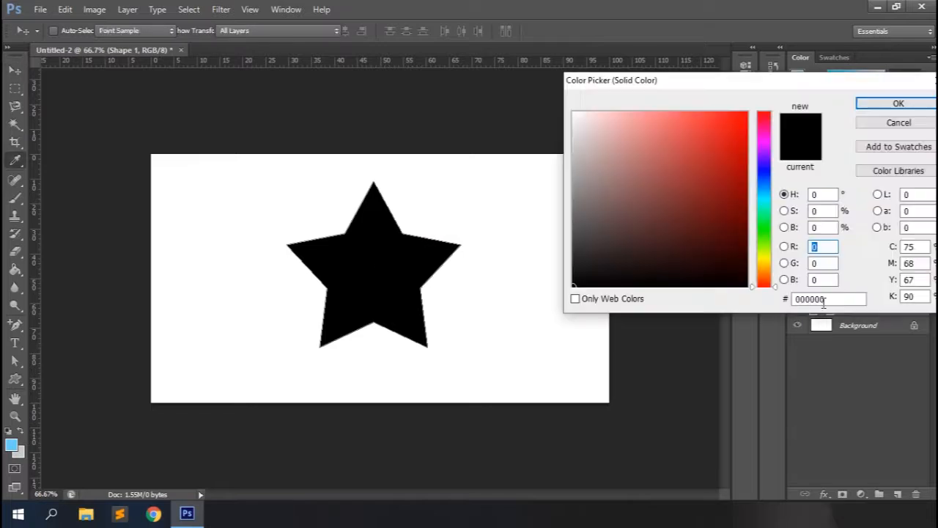
pyautogui.click(768, 256)
pyautogui.click(770, 263)
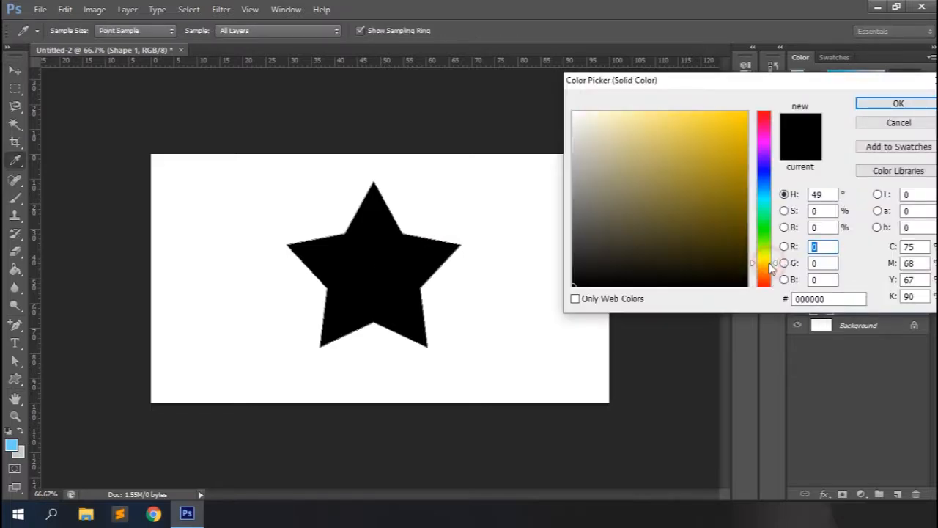
pyautogui.click(731, 145)
pyautogui.click(718, 120)
pyautogui.click(645, 115)
pyautogui.click(668, 115)
pyautogui.click(690, 111)
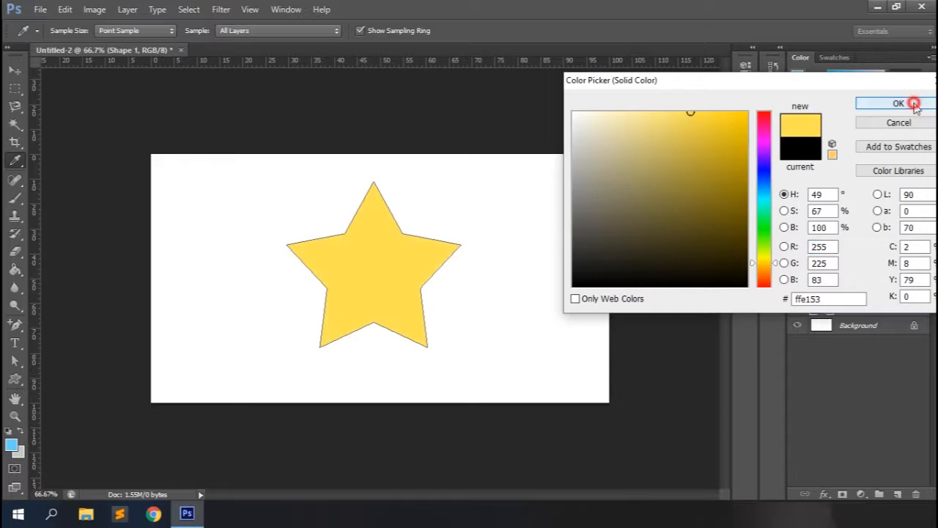
pyautogui.click(913, 102)
pyautogui.hotkey('ctrl', 'j')
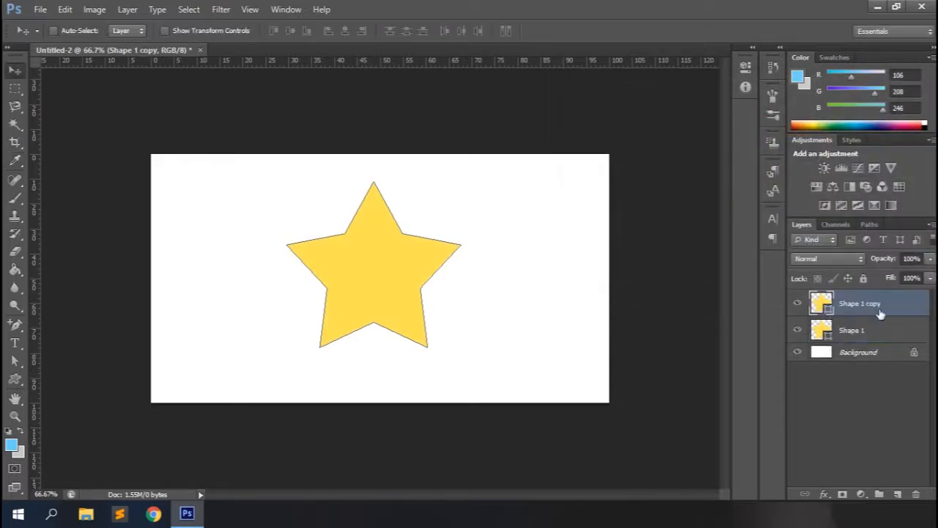
# - Put the original star layer, Shape 1, into its own group and select the star layer inside it
pyautogui.click(856, 332)
pyautogui.hotkey('ctrl', 'g')
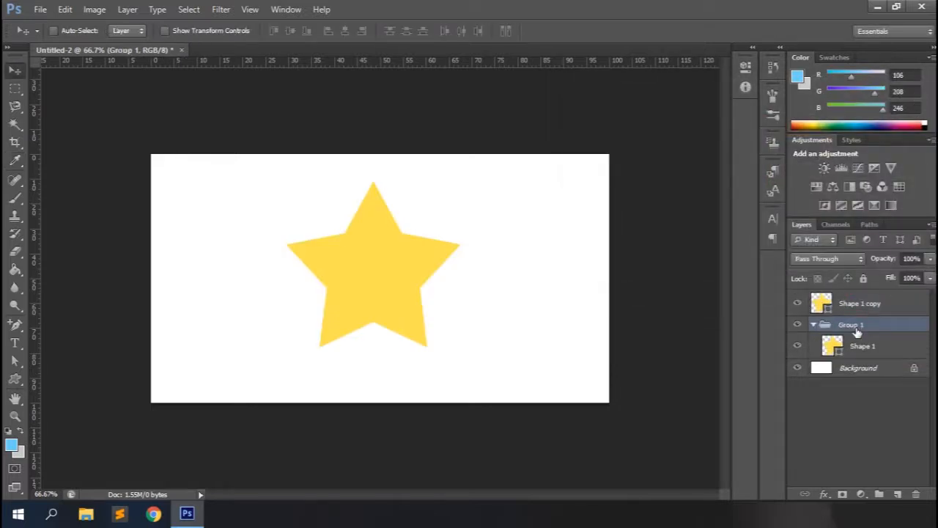
pyautogui.click(868, 355)
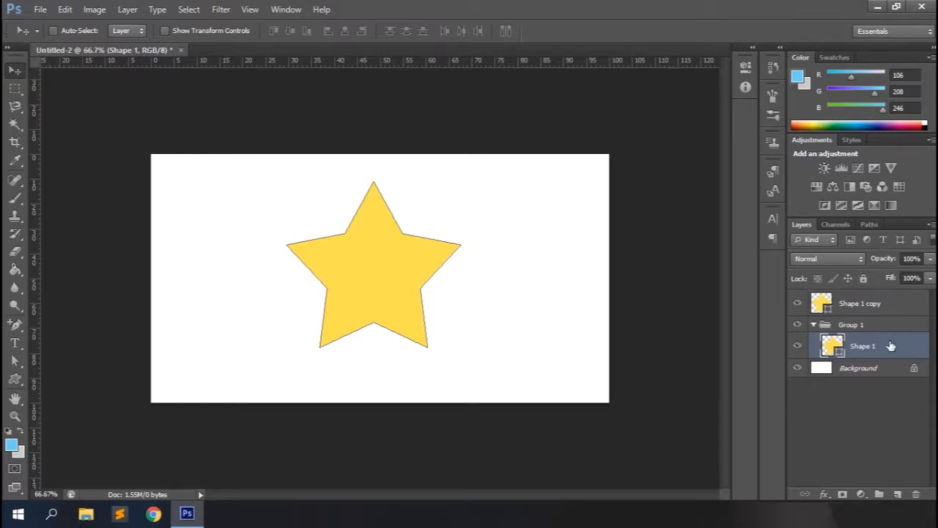
# - Duplicate the star repeatedly inside Group 1, nudging each copy slightly down to build up thickness, and collapse the group
pyautogui.hotkey('alt', 'Down')
pyautogui.hotkey('alt', 'Down')
pyautogui.hotkey('alt', 'Down')
pyautogui.hotkey('alt', 'Down')
pyautogui.hotkey('alt', 'Down')
pyautogui.hotkey('alt', 'Down')
pyautogui.hotkey('alt', 'Down')
pyautogui.hotkey('alt', 'Down')
pyautogui.hotkey('alt', 'Down')
pyautogui.hotkey('alt', 'Down')
pyautogui.hotkey('alt', 'Down')
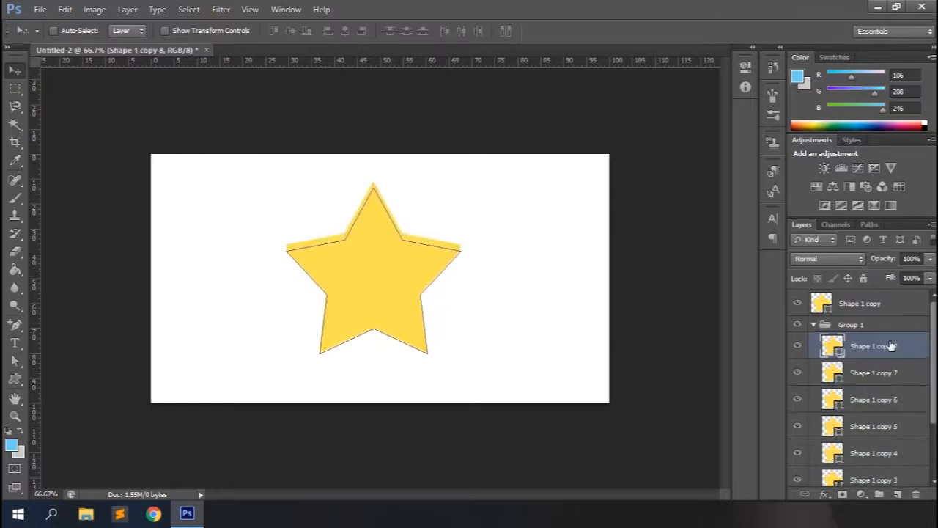
pyautogui.hotkey('alt', 'Down')
pyautogui.hotkey('alt', 'Down')
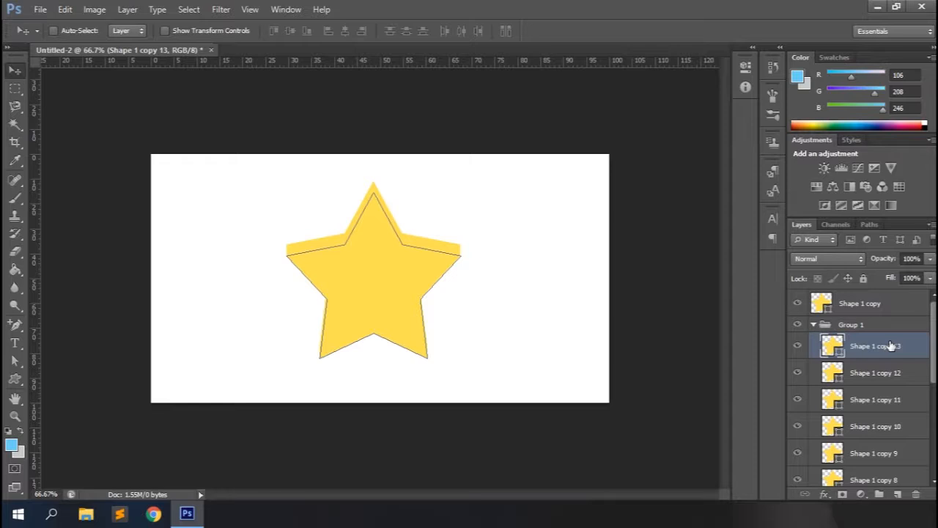
pyautogui.click(815, 325)
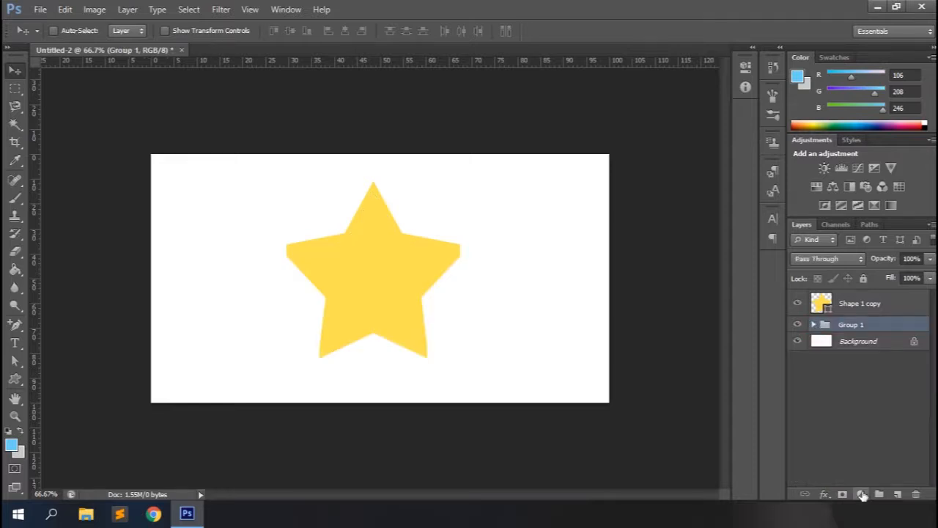
# - Add a gradient fill layer directly above Group 1 and base its gradient on the Black, White preset
pyautogui.click(861, 494)
pyautogui.click(824, 210)
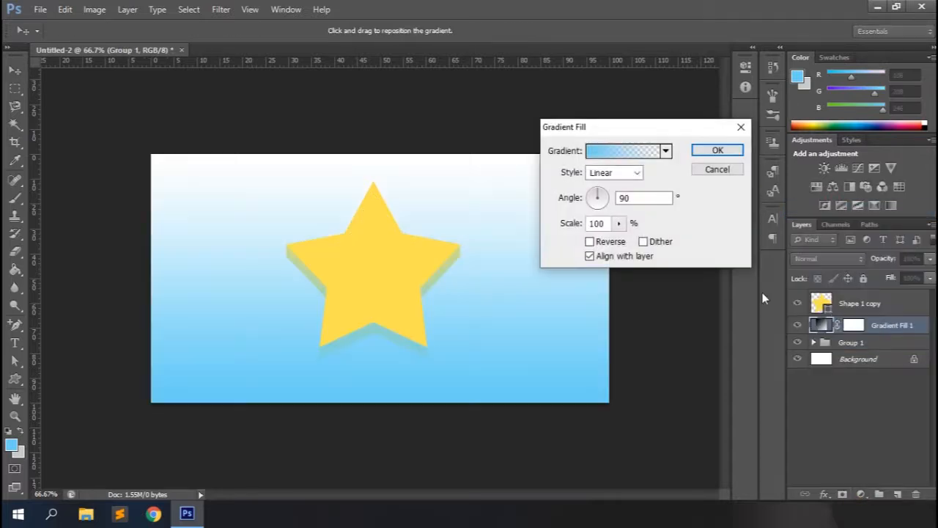
pyautogui.click(666, 151)
pyautogui.click(604, 309)
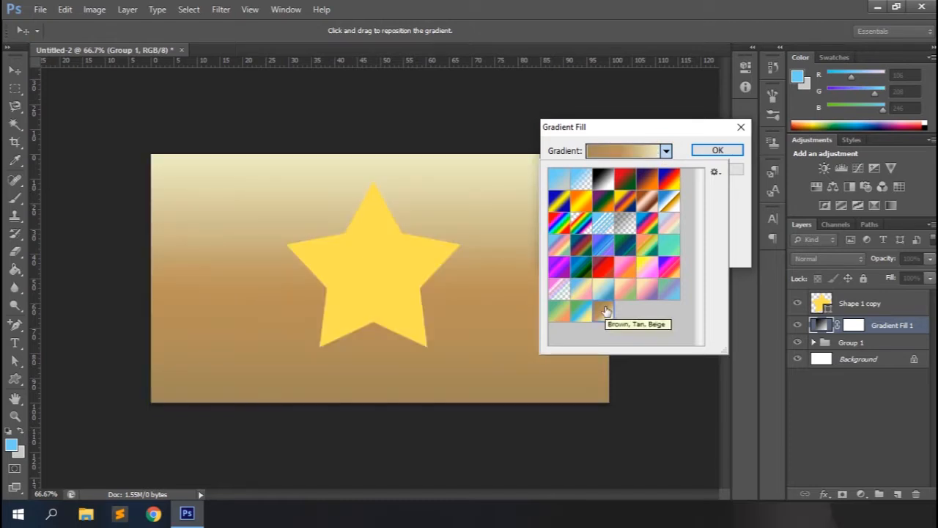
pyautogui.click(623, 153)
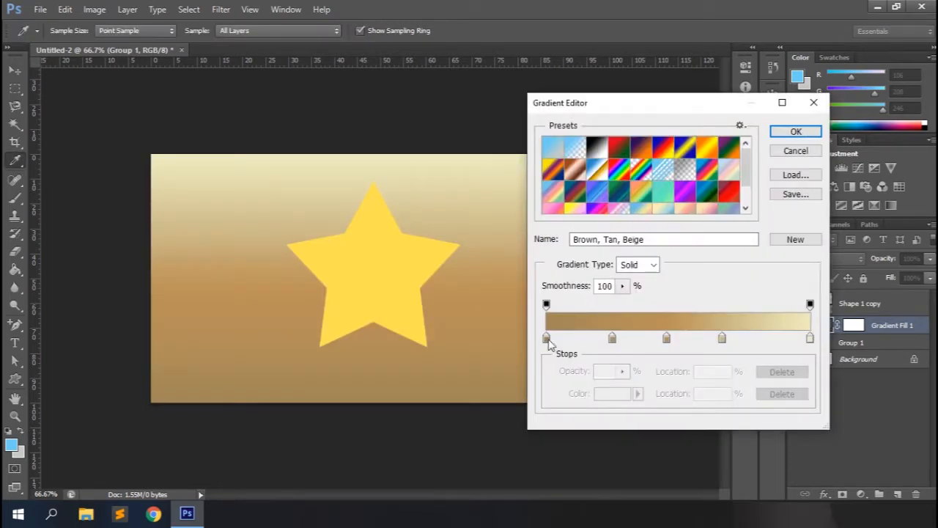
pyautogui.click(596, 149)
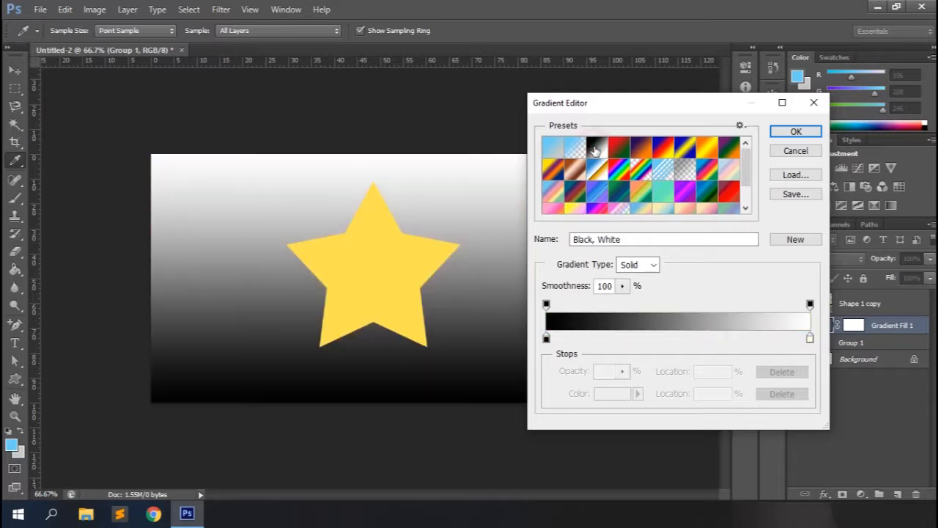
# - Set the gradient's starting colour stop to the muted yellow #d7c779
pyautogui.doubleClick(546, 338)
pyautogui.click(379, 225)
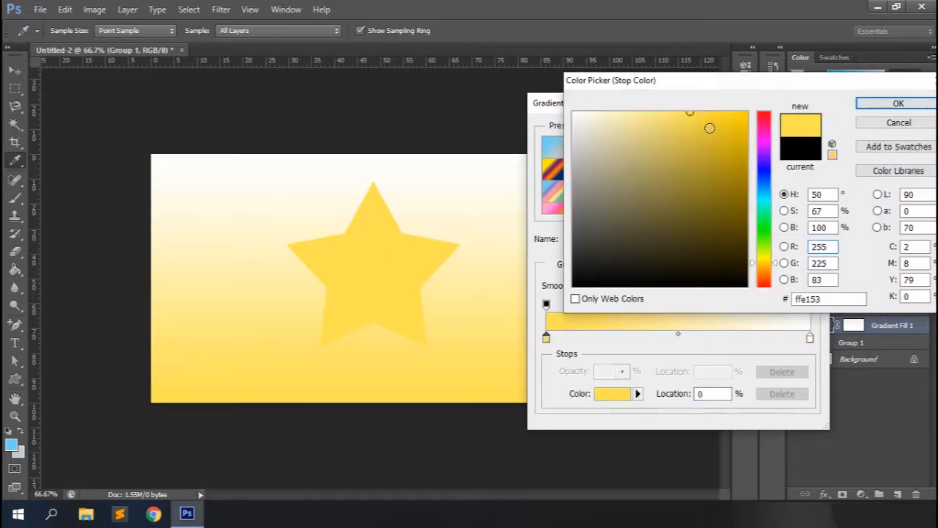
pyautogui.click(711, 129)
pyautogui.click(649, 139)
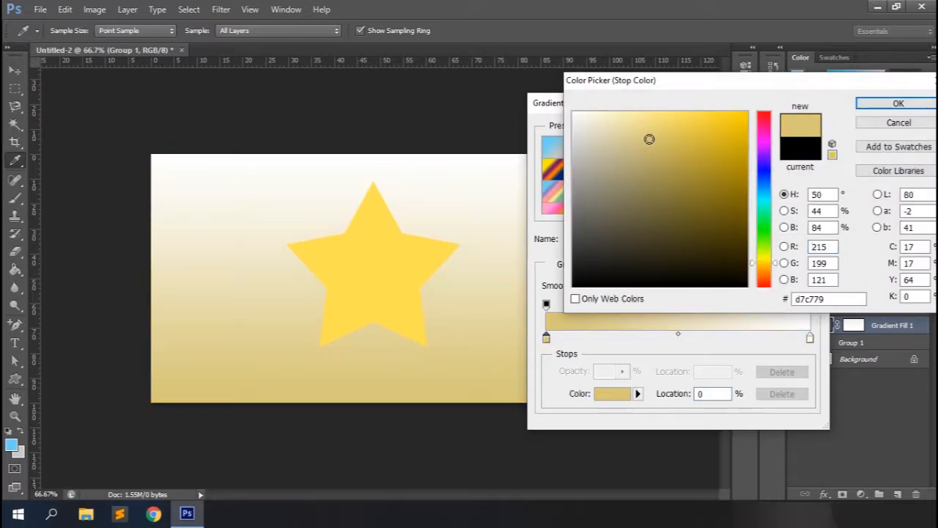
pyautogui.click(876, 104)
# - Set the gradient's ending colour stop to a dark golden yellow
pyautogui.doubleClick(810, 337)
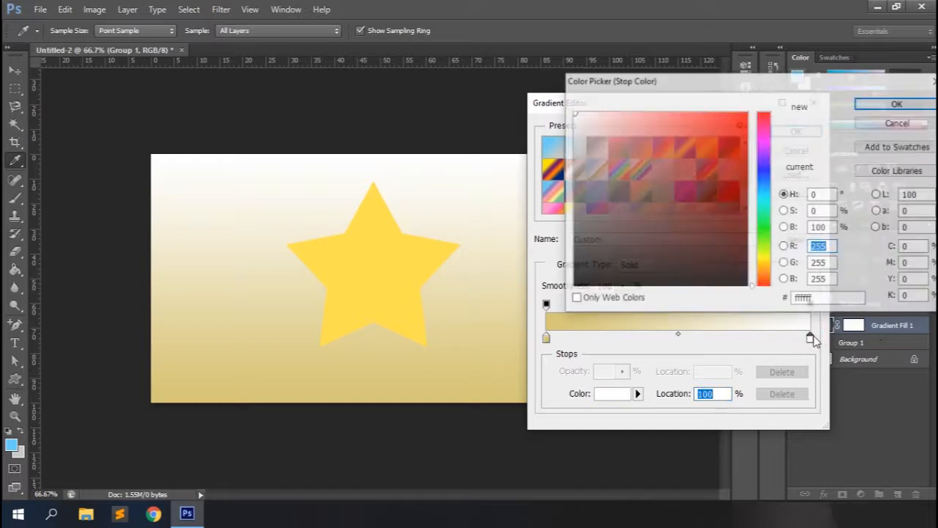
pyautogui.click(435, 269)
pyautogui.click(696, 162)
pyautogui.click(744, 151)
pyautogui.click(900, 104)
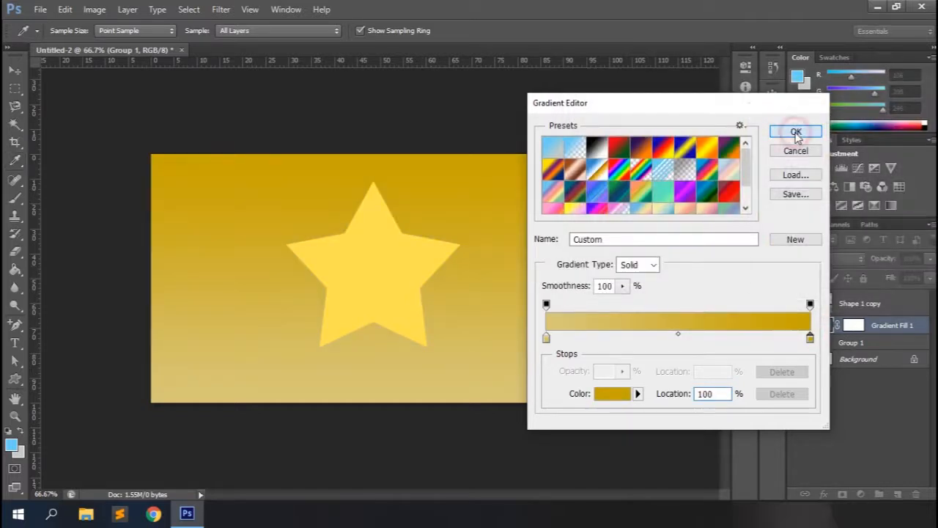
# - Apply the custom gradient fill and clip its layer to Group 1 so it shades only the star's sides
pyautogui.click(795, 129)
pyautogui.click(718, 150)
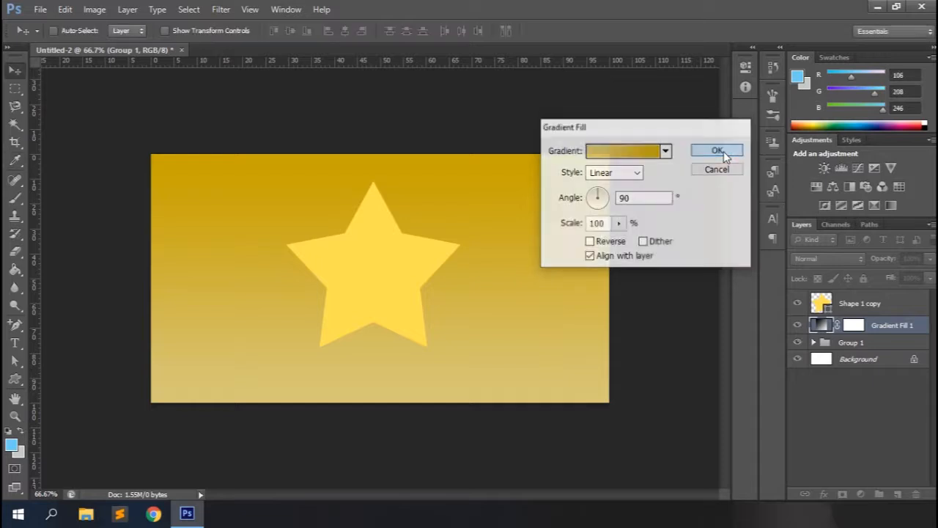
pyautogui.rightClick(879, 327)
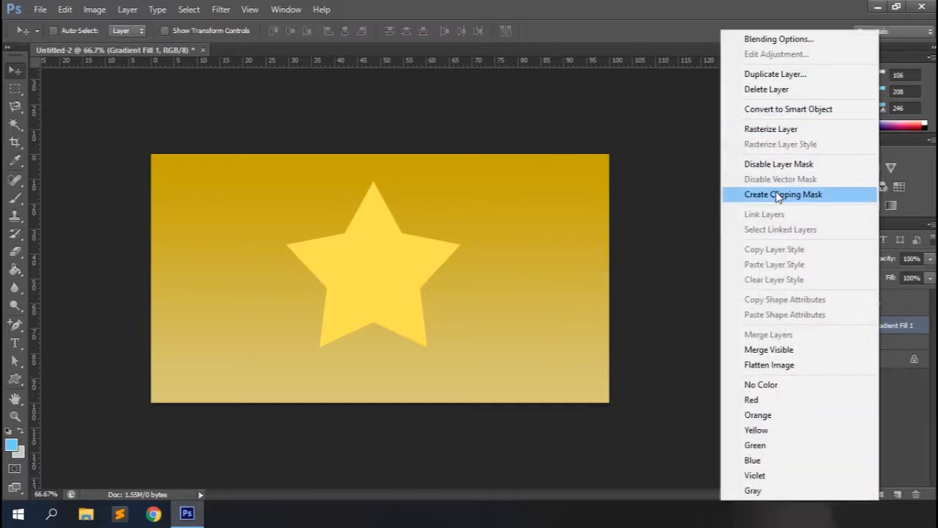
pyautogui.click(778, 195)
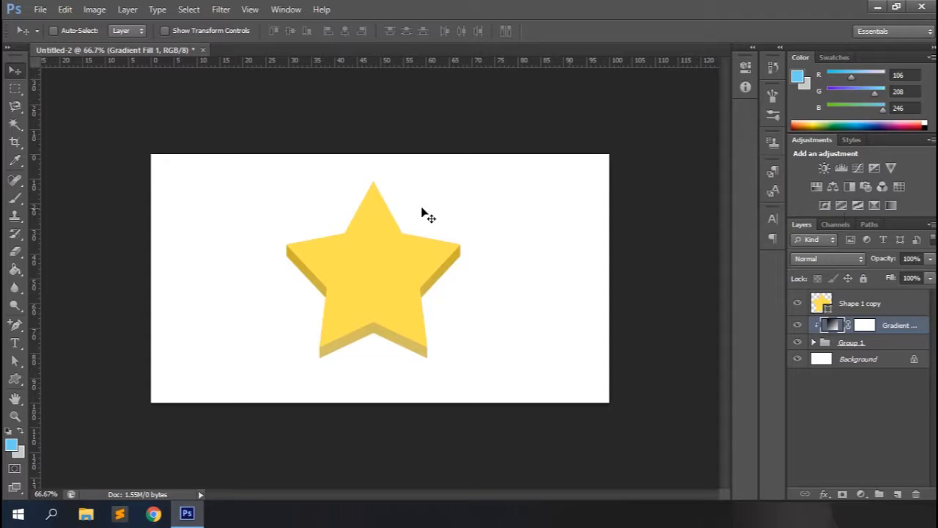
# - Group the top star, the gradient fill and Group 1 together, and rotate the whole star clockwise
pyautogui.click(815, 344)
pyautogui.keyDown('shift'); pyautogui.click(858, 307); pyautogui.keyUp('shift')
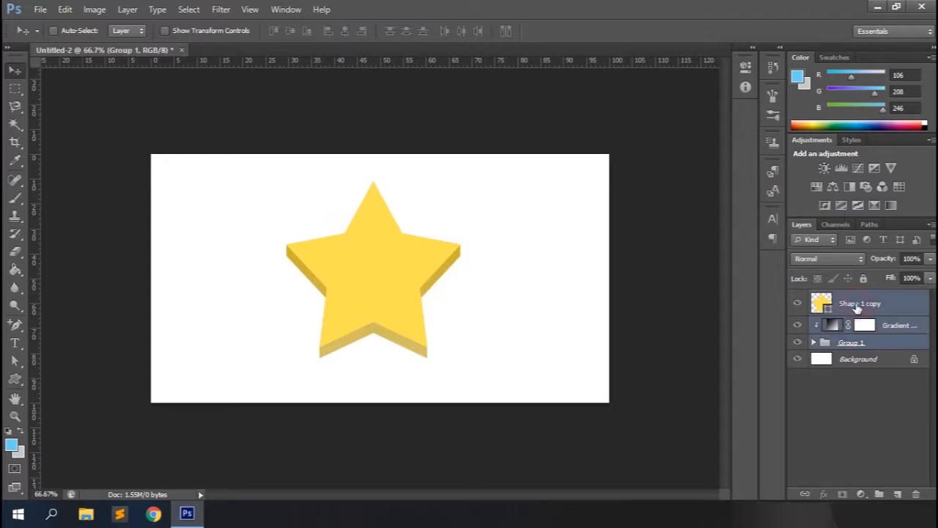
pyautogui.hotkey('ctrl', 'g')
pyautogui.hotkey('ctrl', 't')
pyautogui.moveTo(468, 169); pyautogui.dragTo(535, 318)
pyautogui.press('Return')
# - Distort the star group by its corners into a smaller, tilted perspective and move it to the upper-left area of the canvas
pyautogui.hotkey('ctrl', 't')
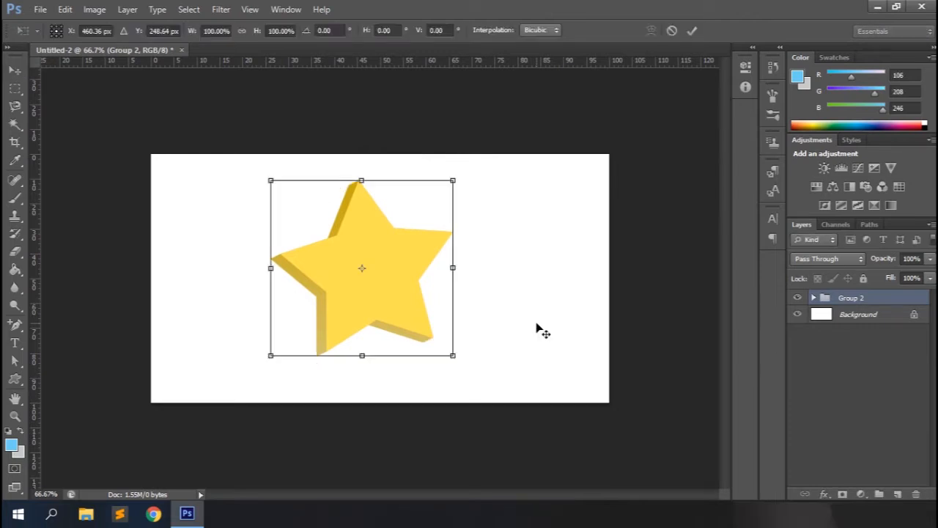
pyautogui.rightClick(393, 280)
pyautogui.click(431, 110)
pyautogui.moveTo(271, 183); pyautogui.dragTo(226, 215)
pyautogui.moveTo(452, 180); pyautogui.dragTo(371, 187)
pyautogui.moveTo(453, 354); pyautogui.dragTo(418, 314)
pyautogui.press('Return')
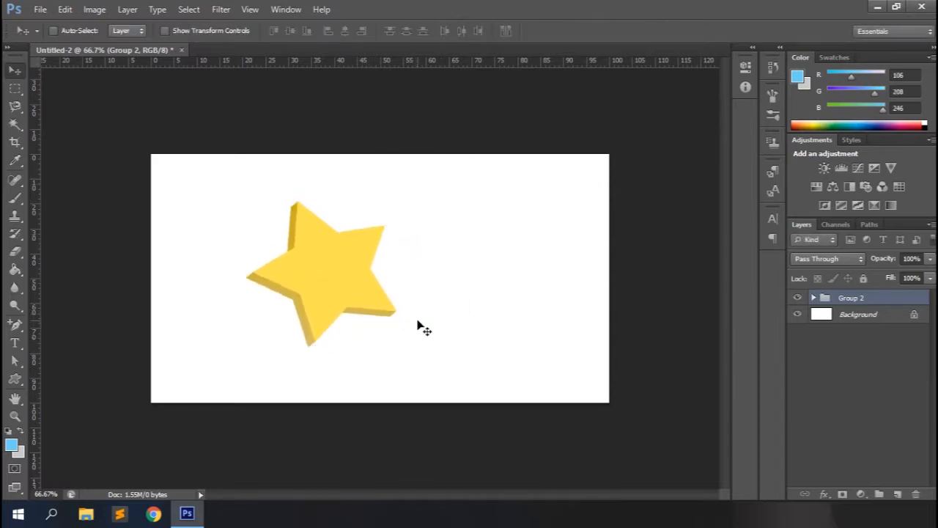
pyautogui.moveTo(321, 260); pyautogui.dragTo(237, 226)
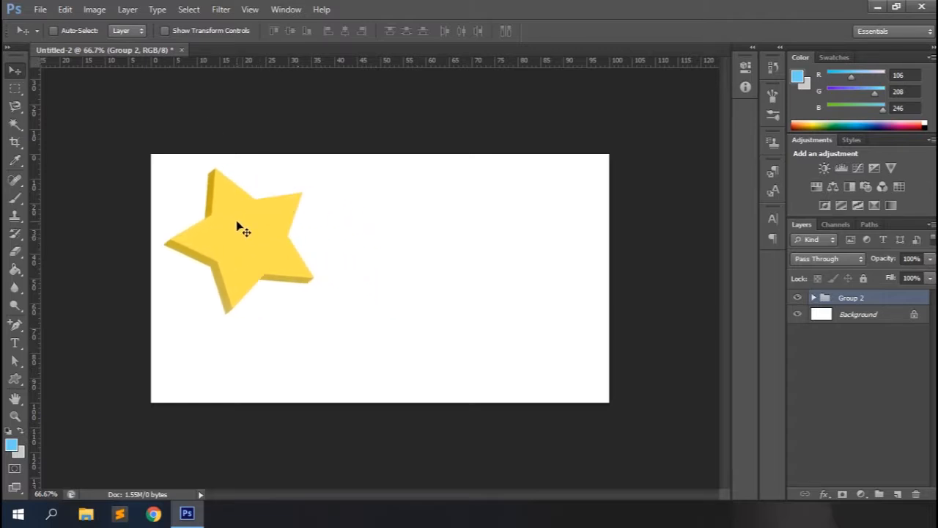